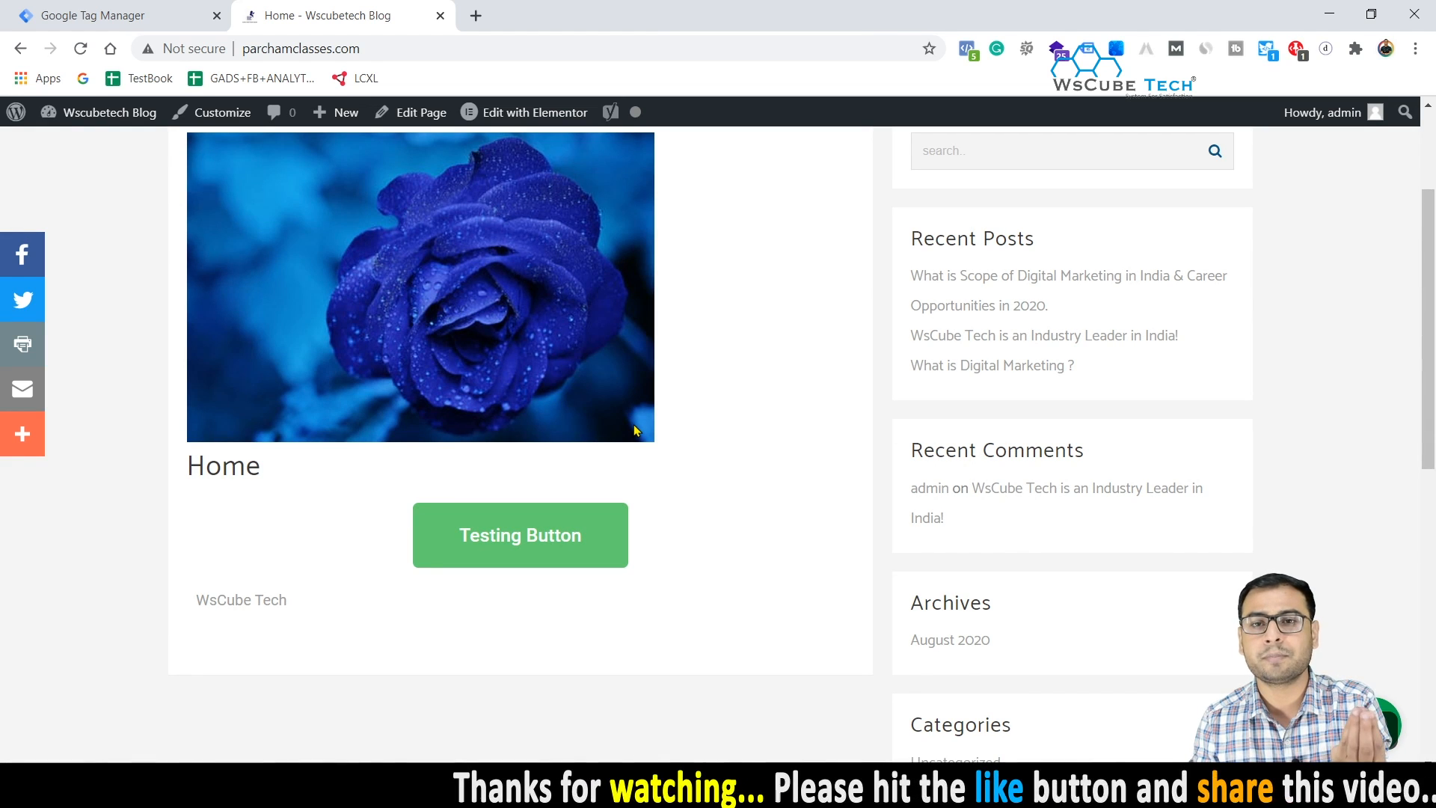
scroll(634, 430, "down", 2)
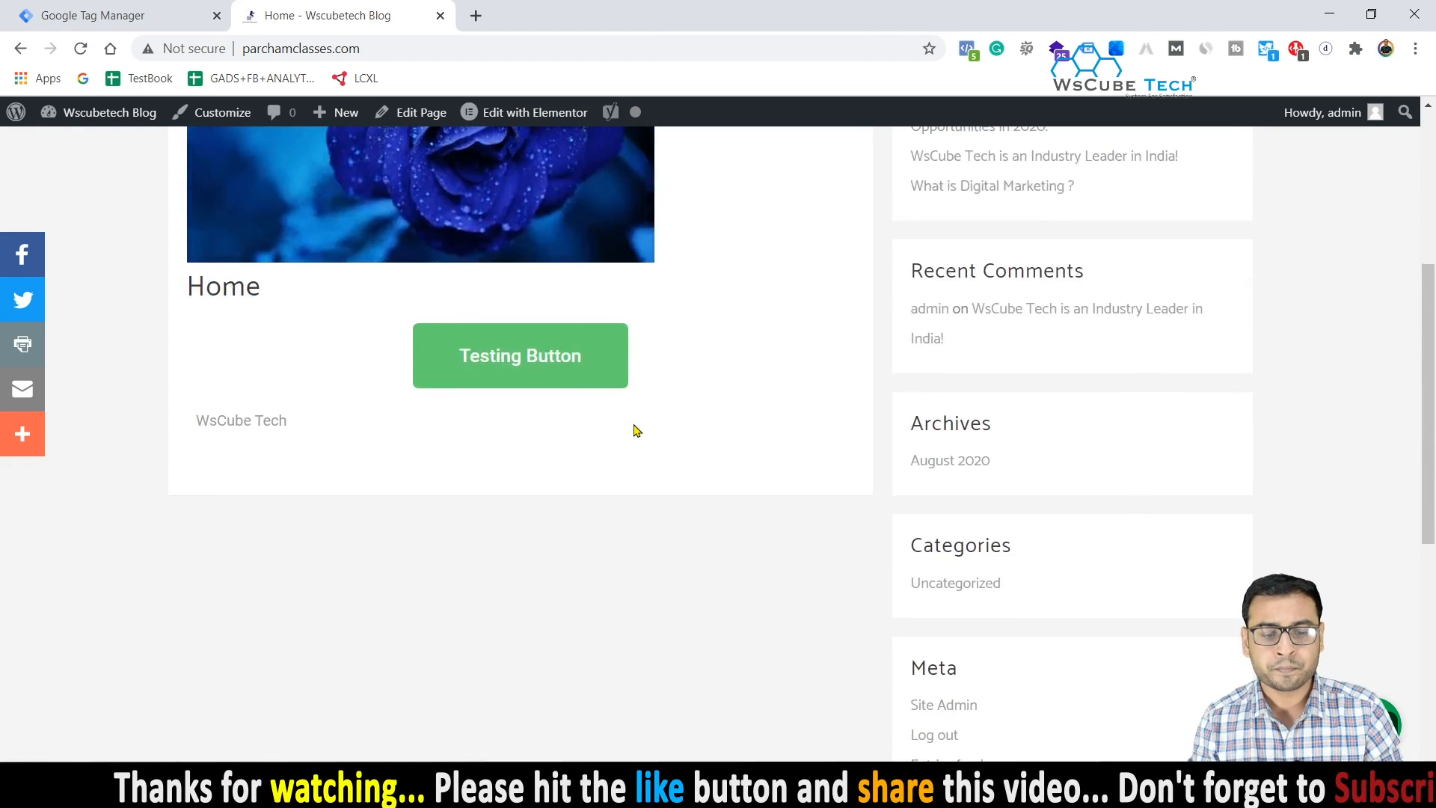
scroll(635, 430, "up", 5)
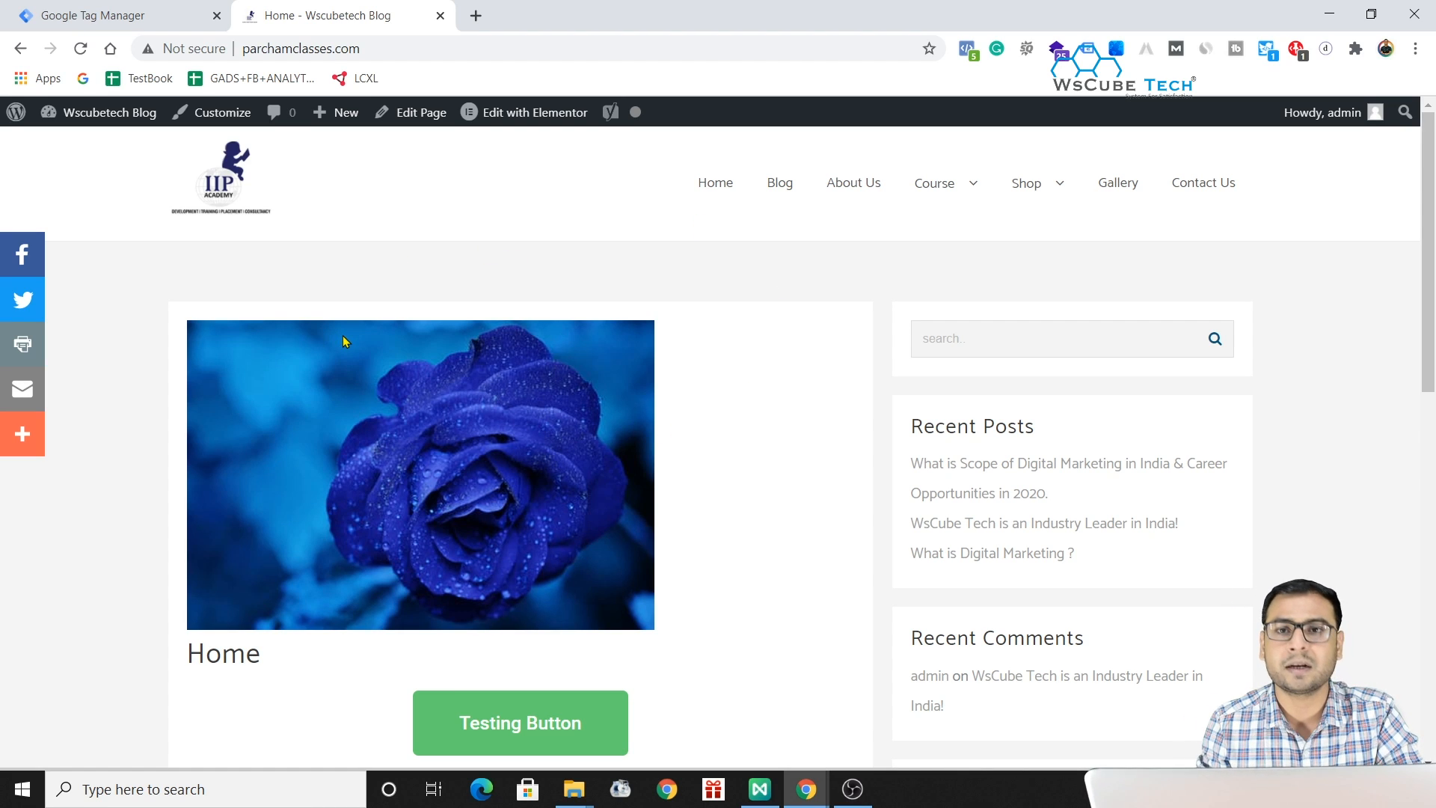
scroll(342, 335, "down", 1)
Search Google for "schema markup generator" in a new browser tab and open the TechnicalSEO.com generator from the results.
left_click(476, 14)
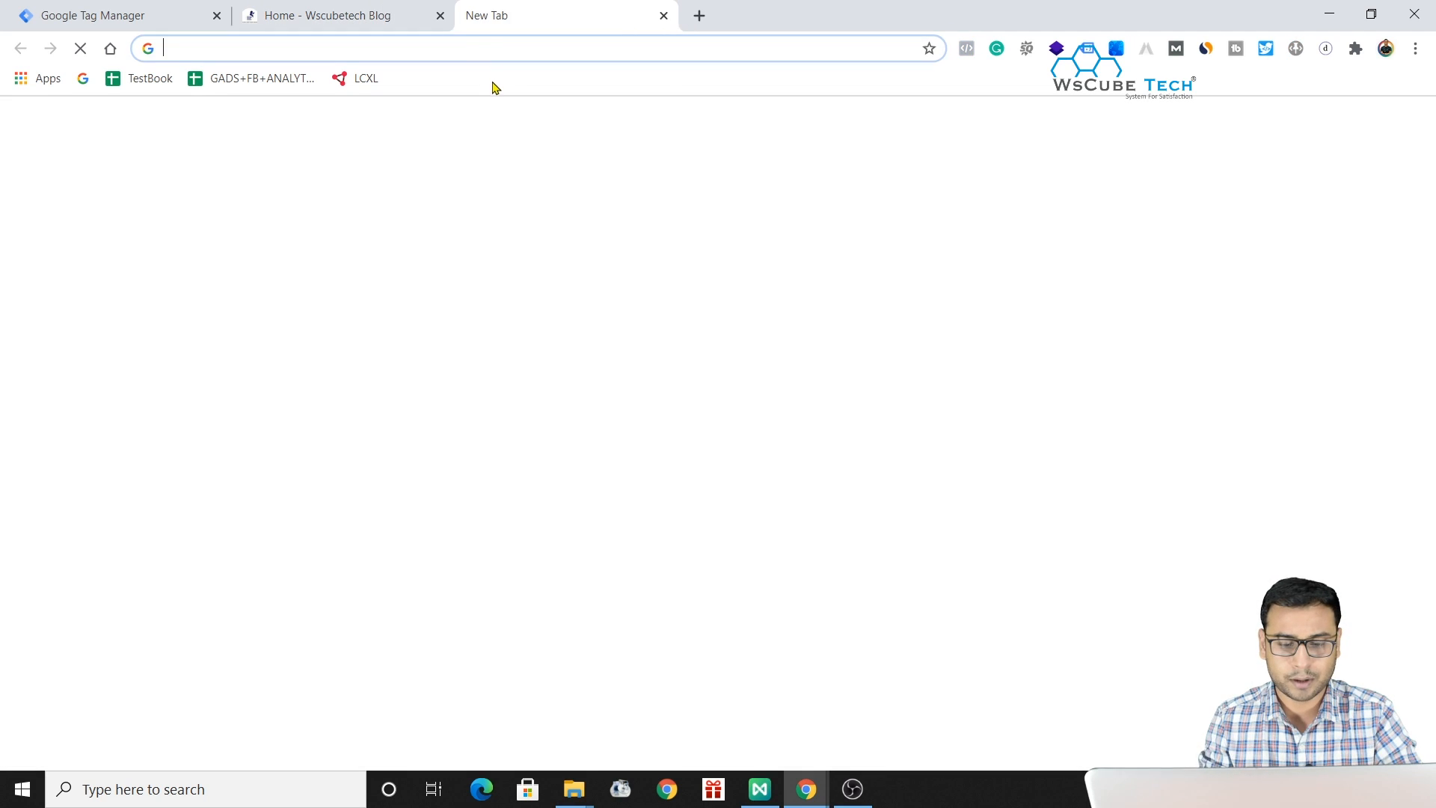
type("schm")
key("BackSpace")
type("ema")
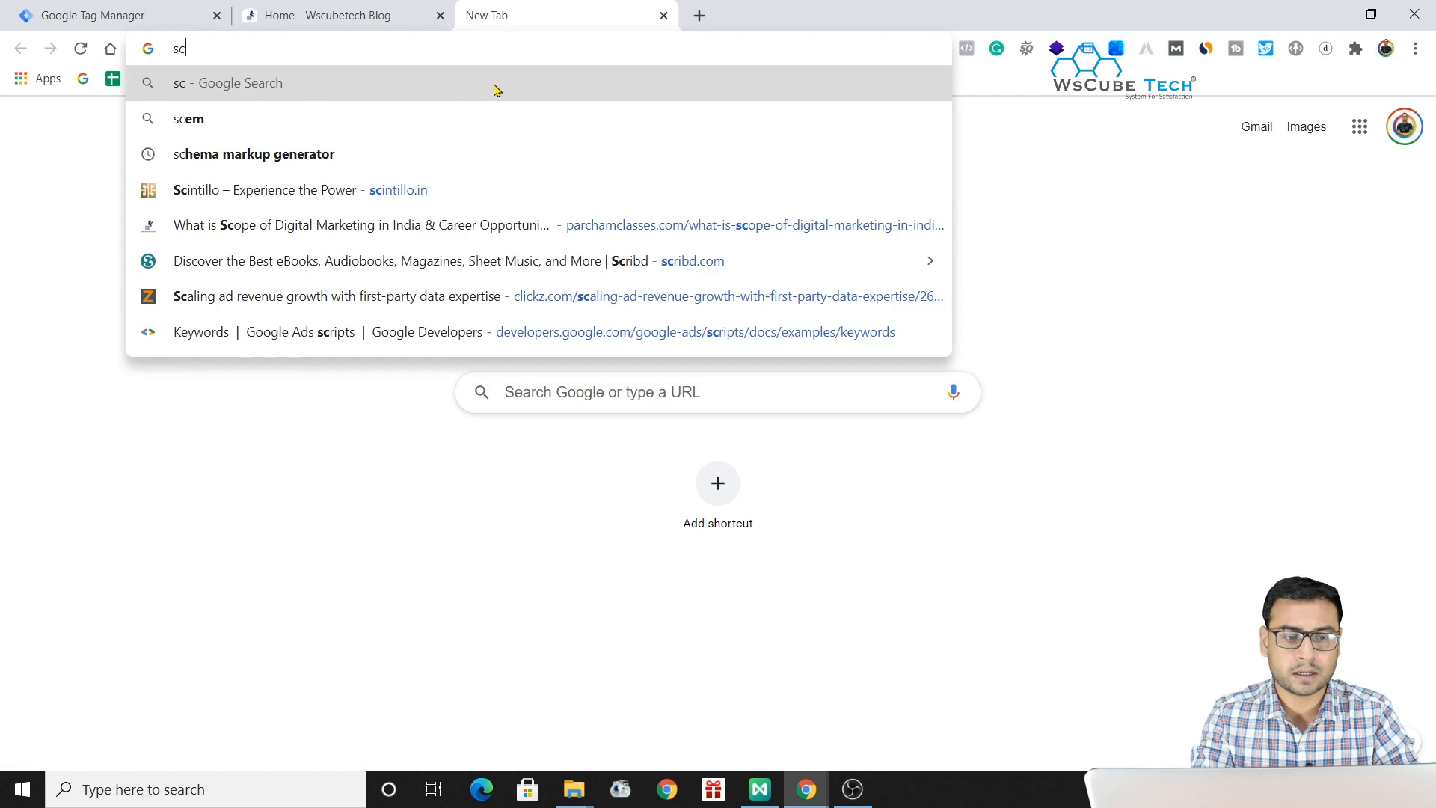
key("Down")
key("Return")
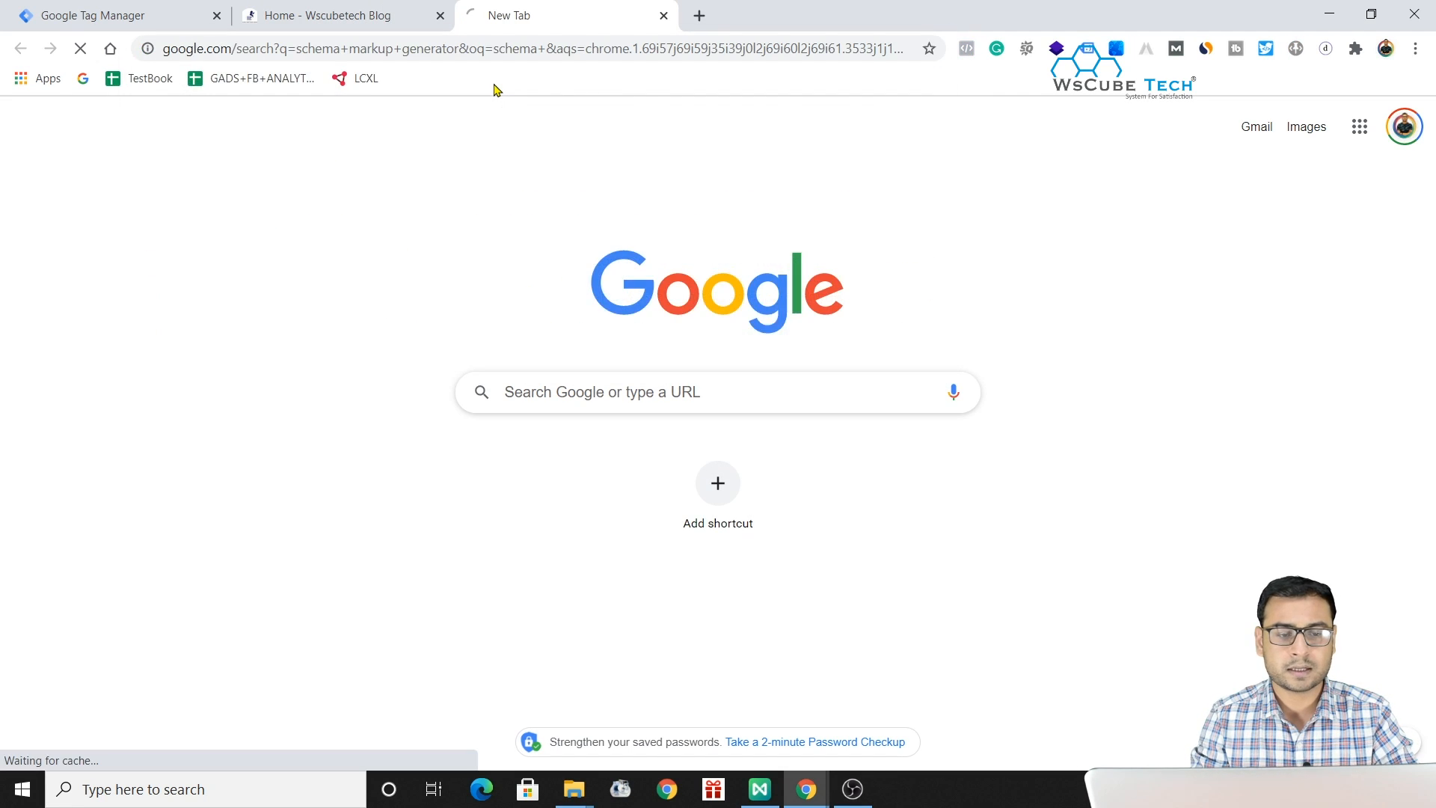
middle_click(203, 294)
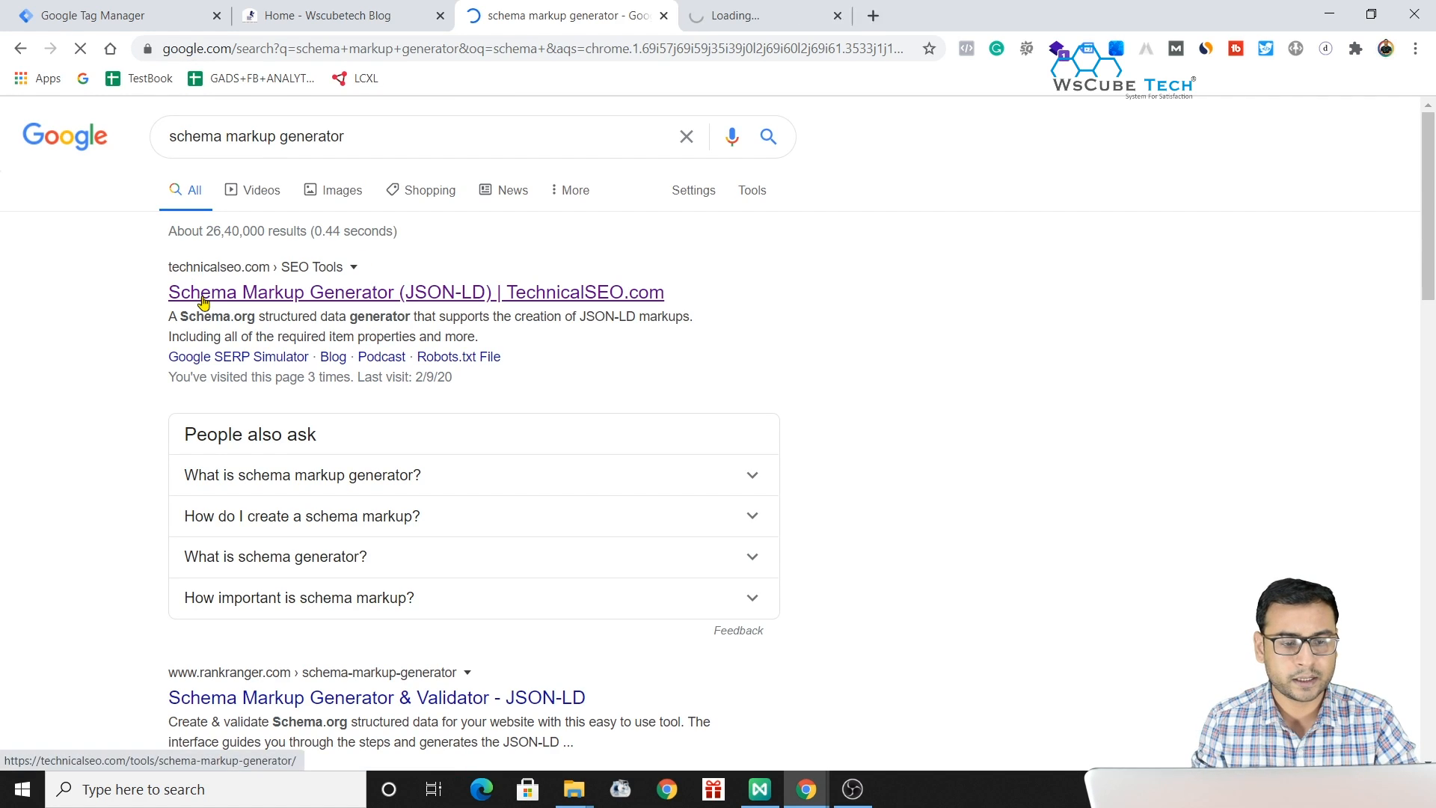
left_click(722, 7)
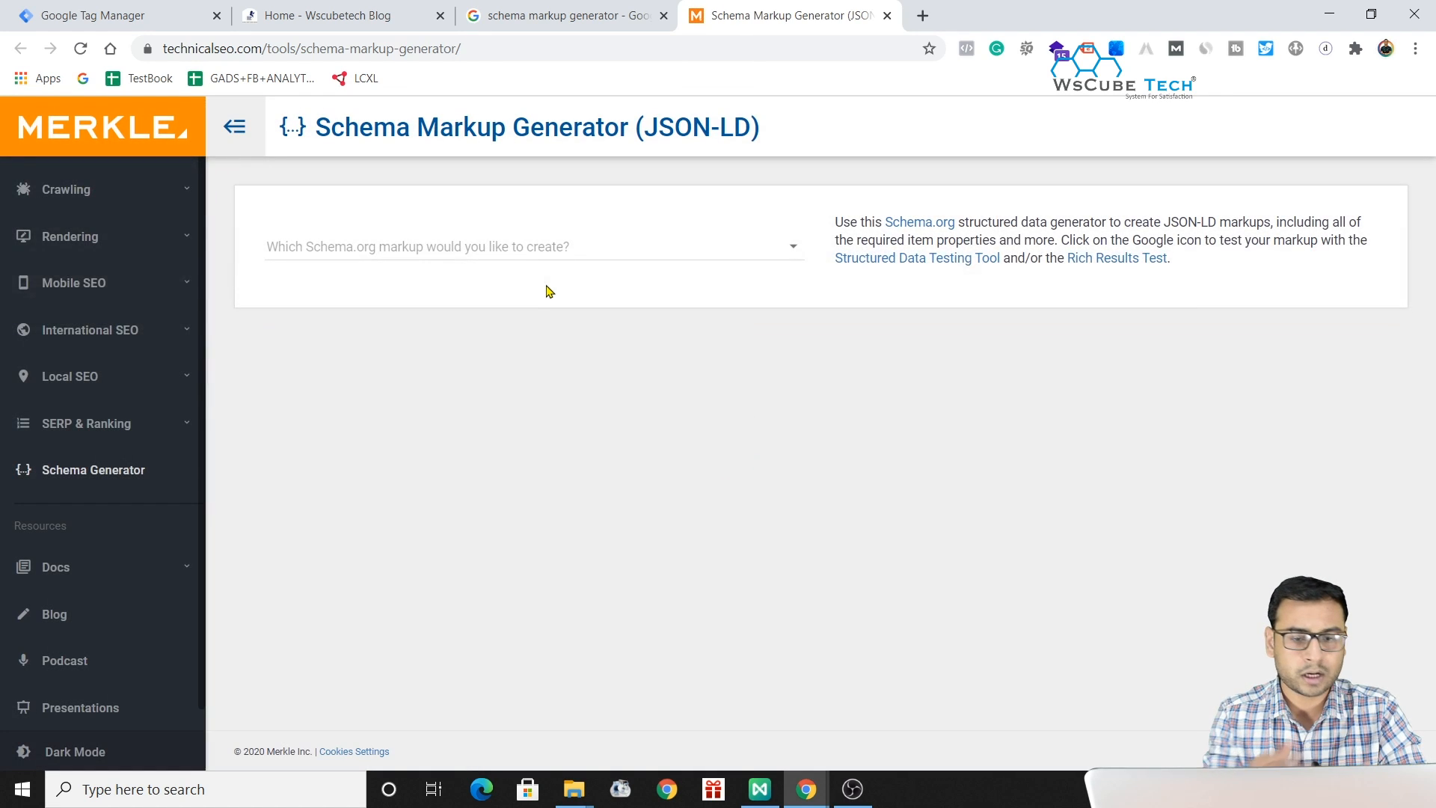
left_click(383, 254)
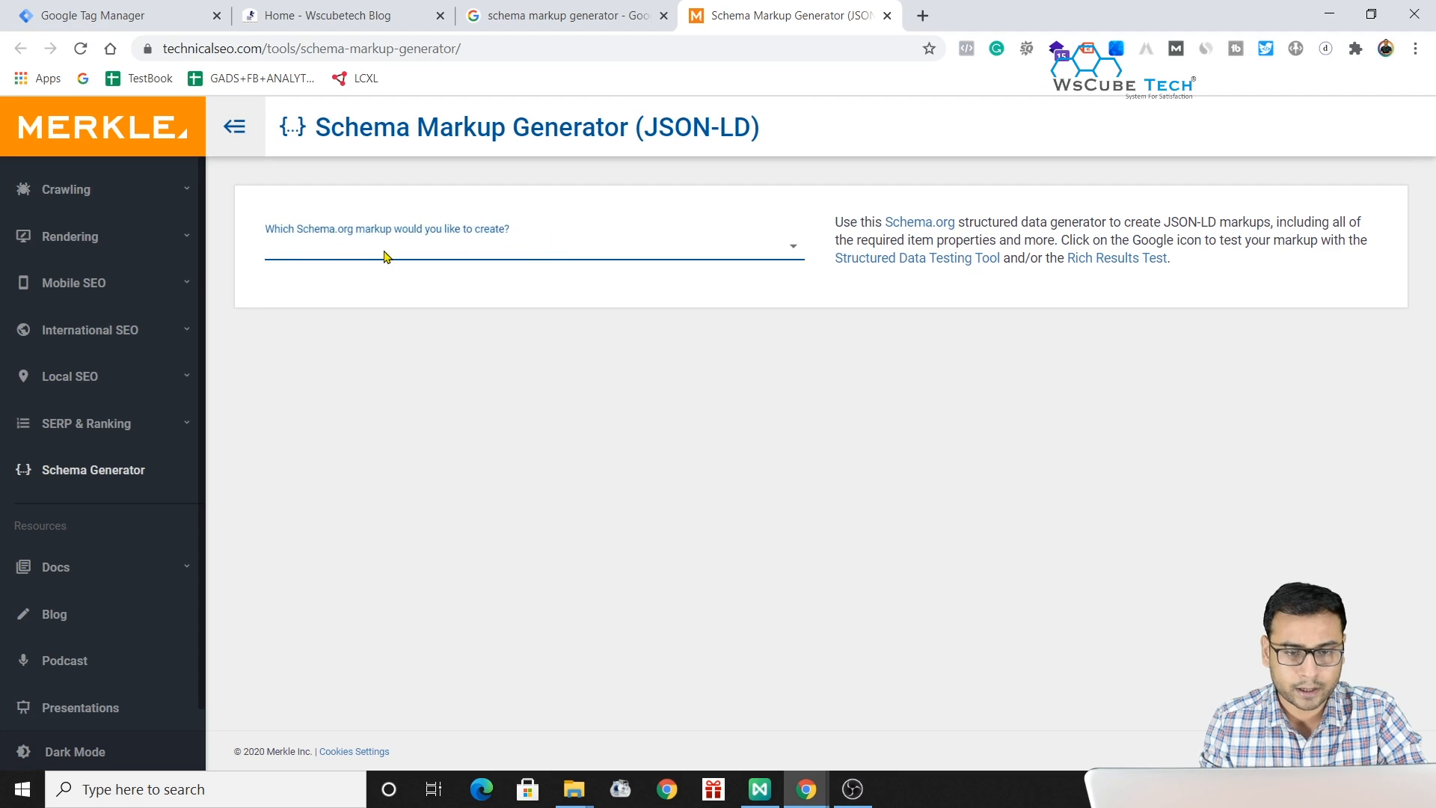
scroll(412, 339, "down", 1)
scroll(411, 339, "down", 6)
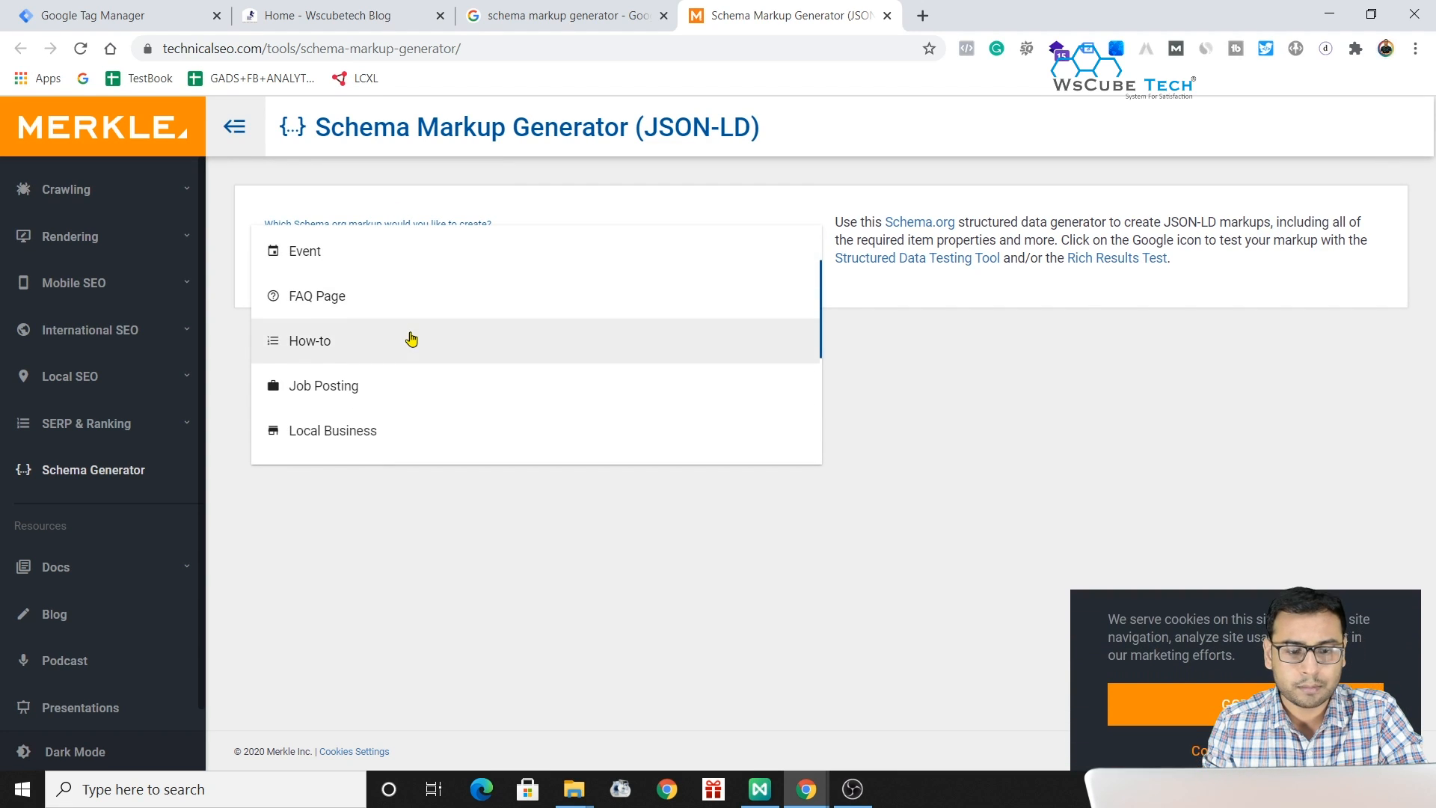
scroll(411, 339, "up", 5)
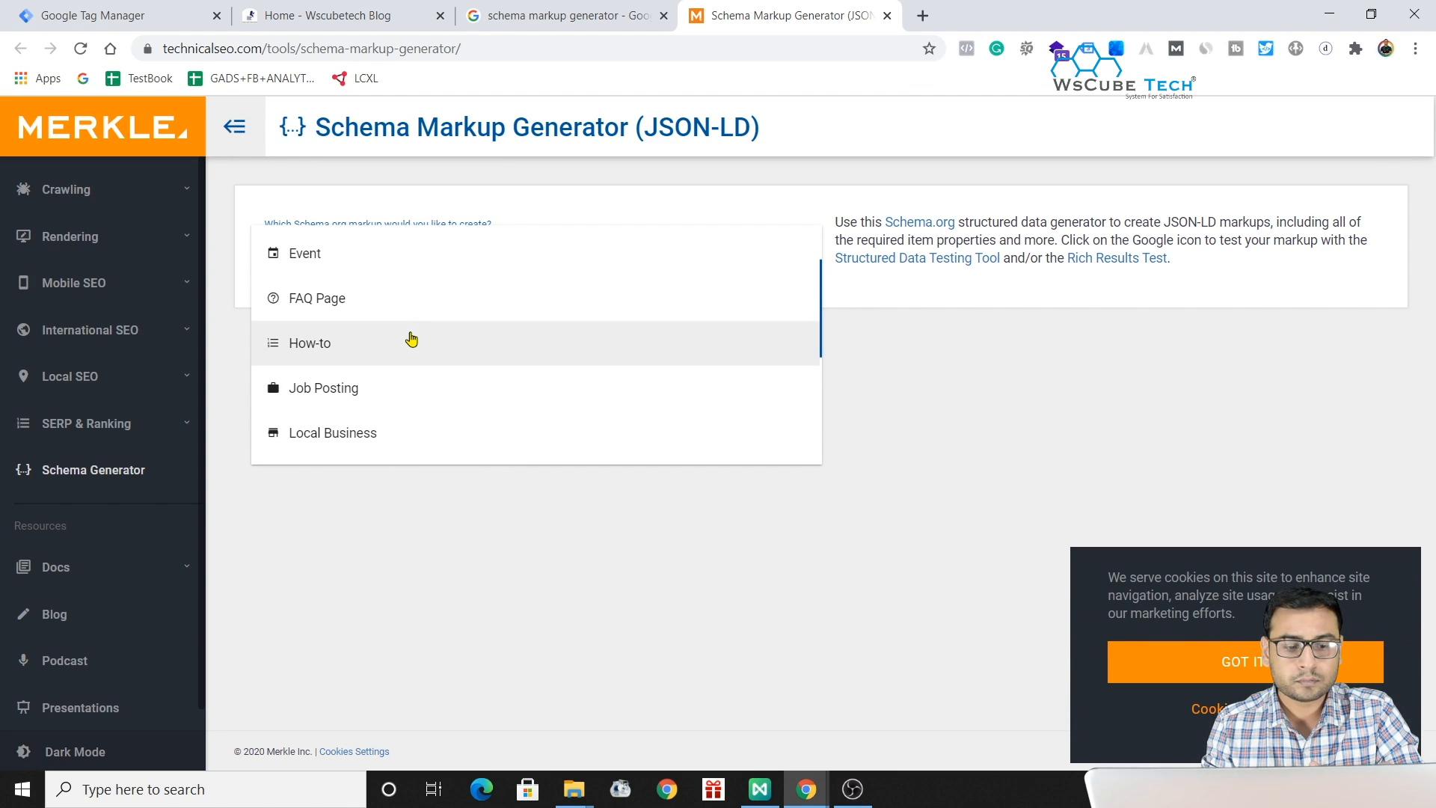
scroll(411, 339, "down", 2)
scroll(407, 337, "up", 2)
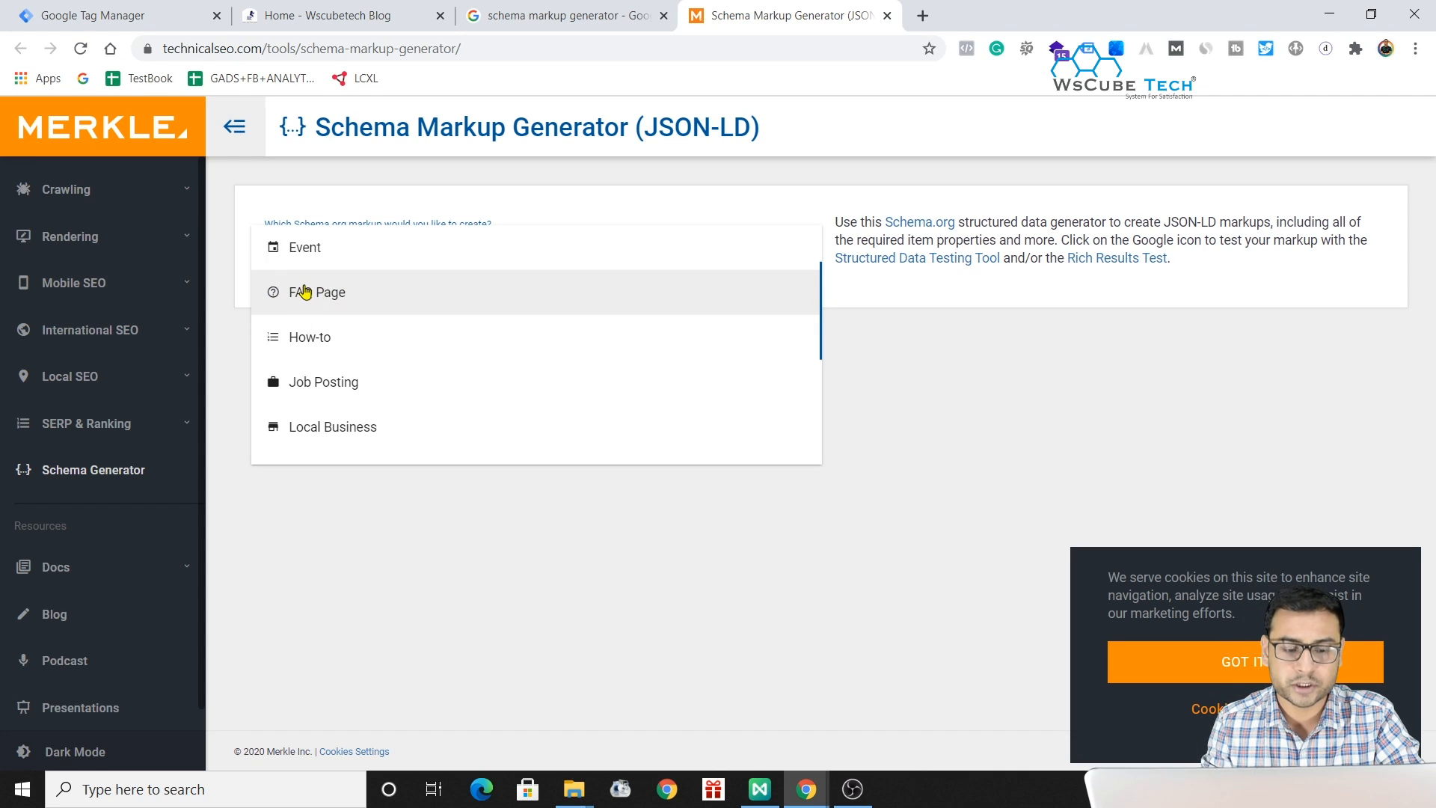
scroll(383, 293, "up", 2)
scroll(381, 329, "down", 3)
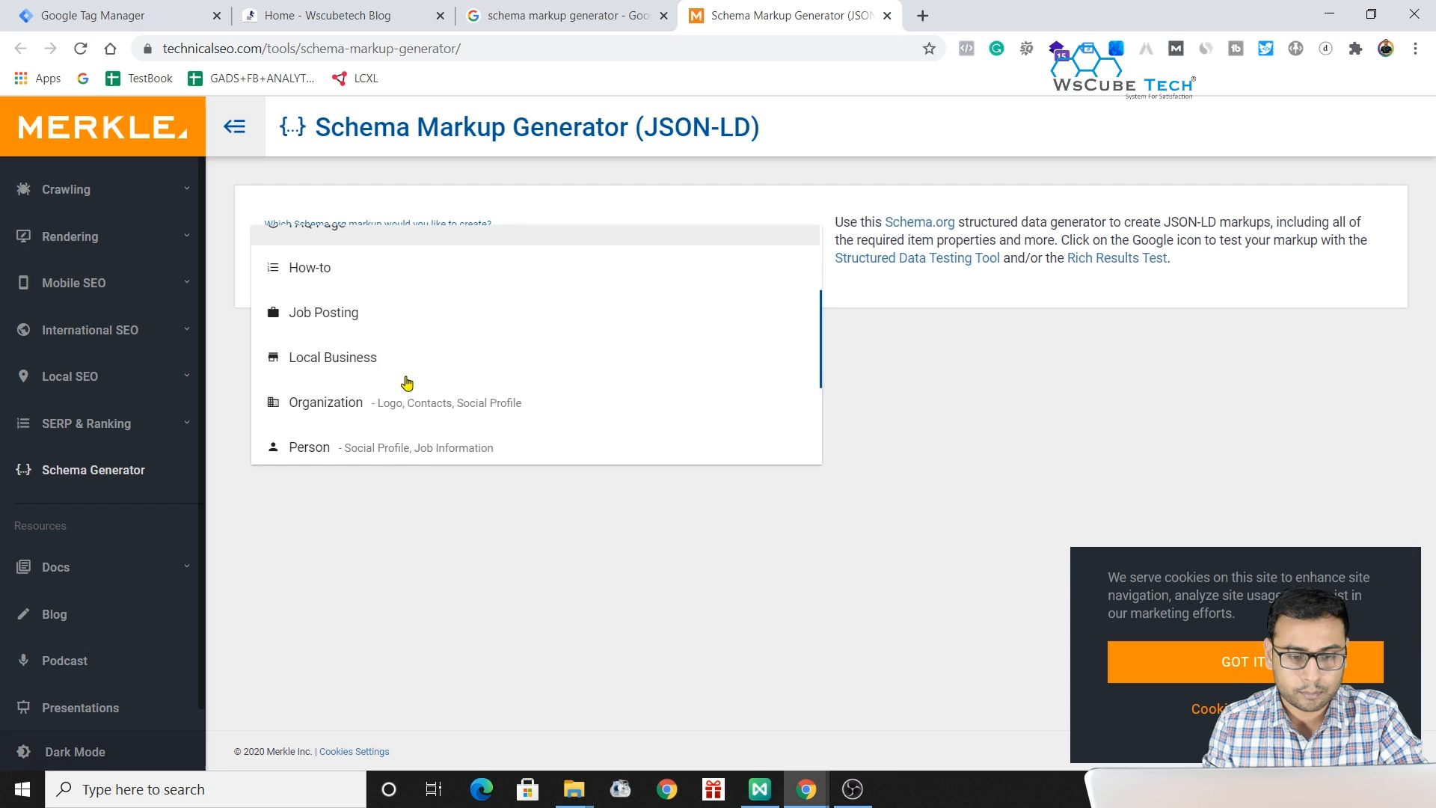
left_click(356, 323)
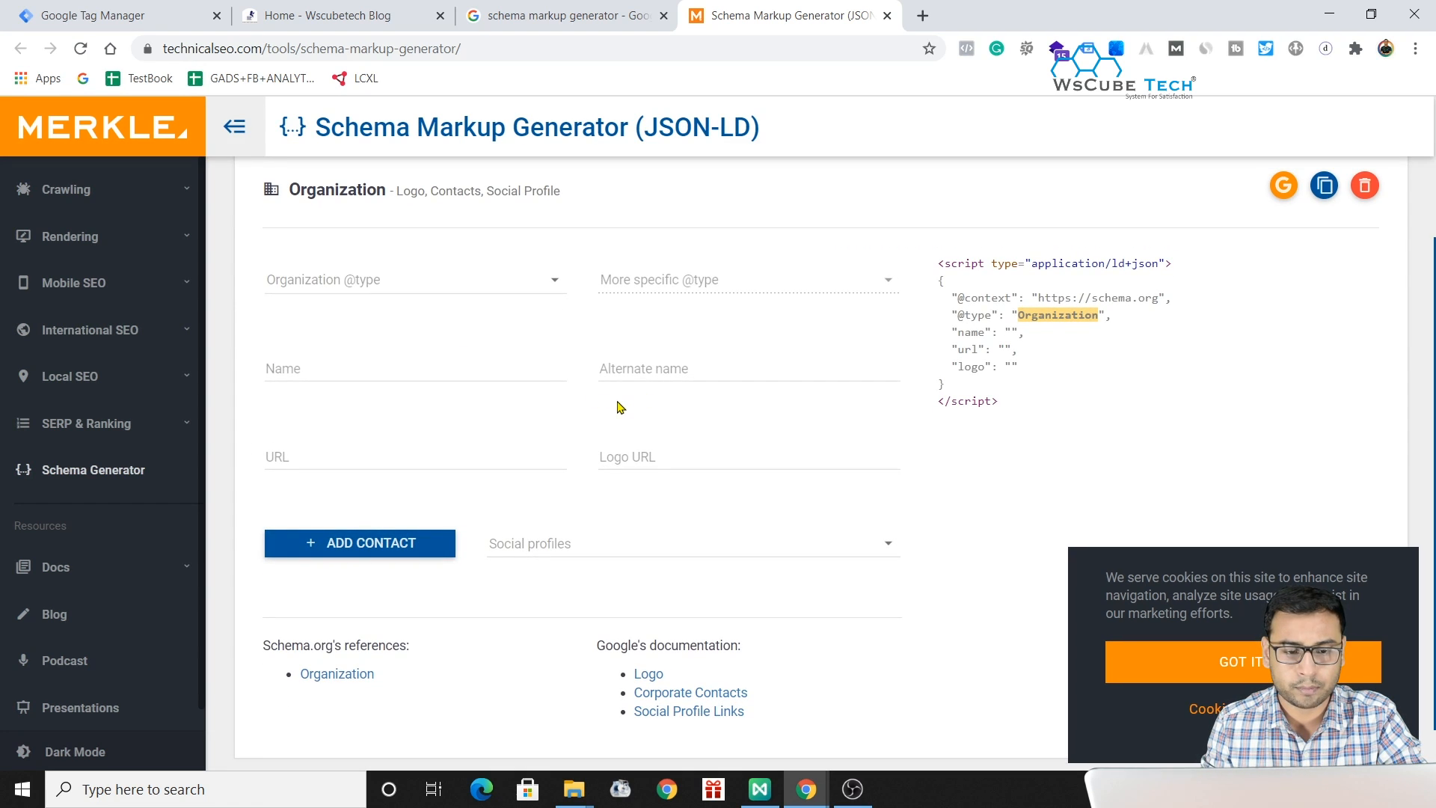
left_click(368, 284)
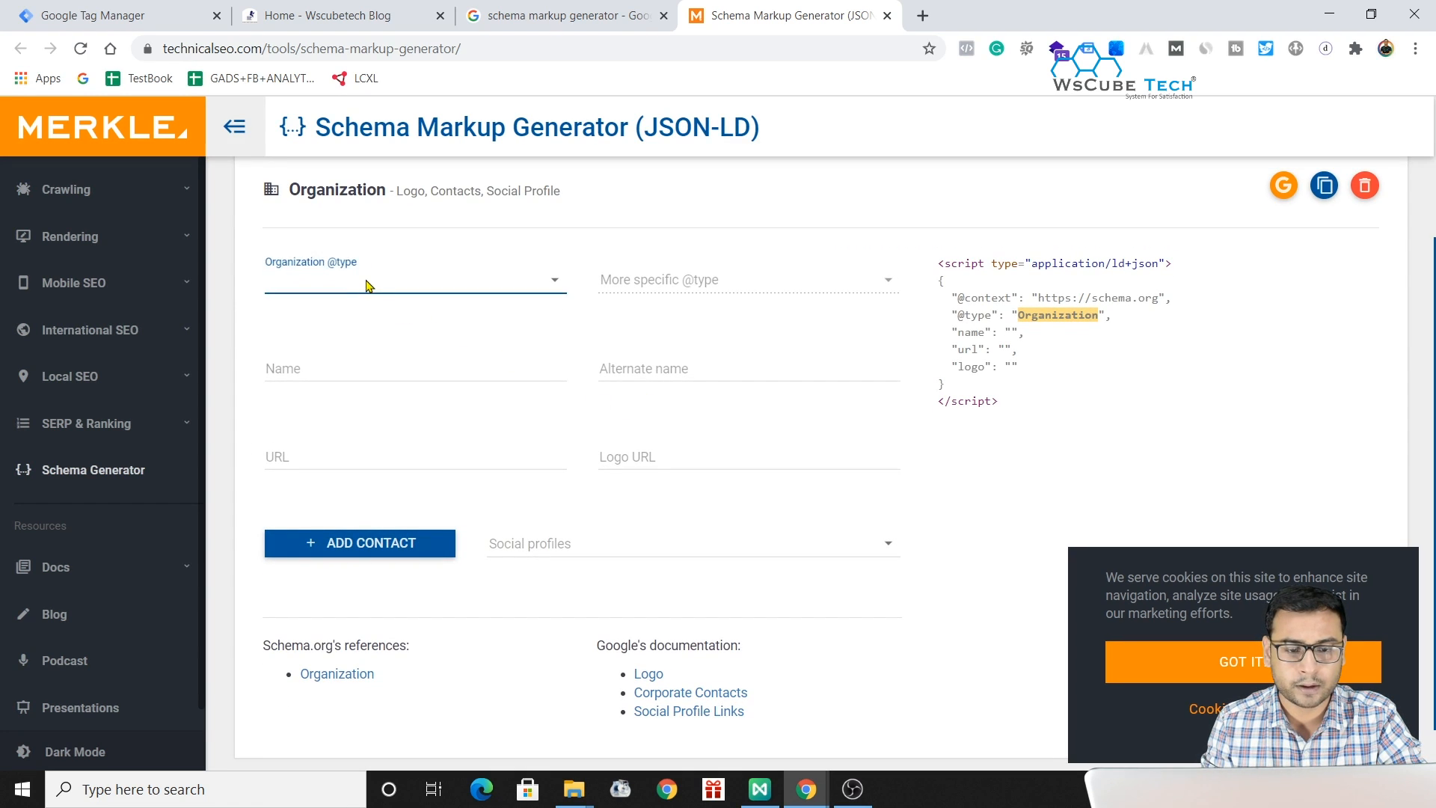
left_click(350, 290)
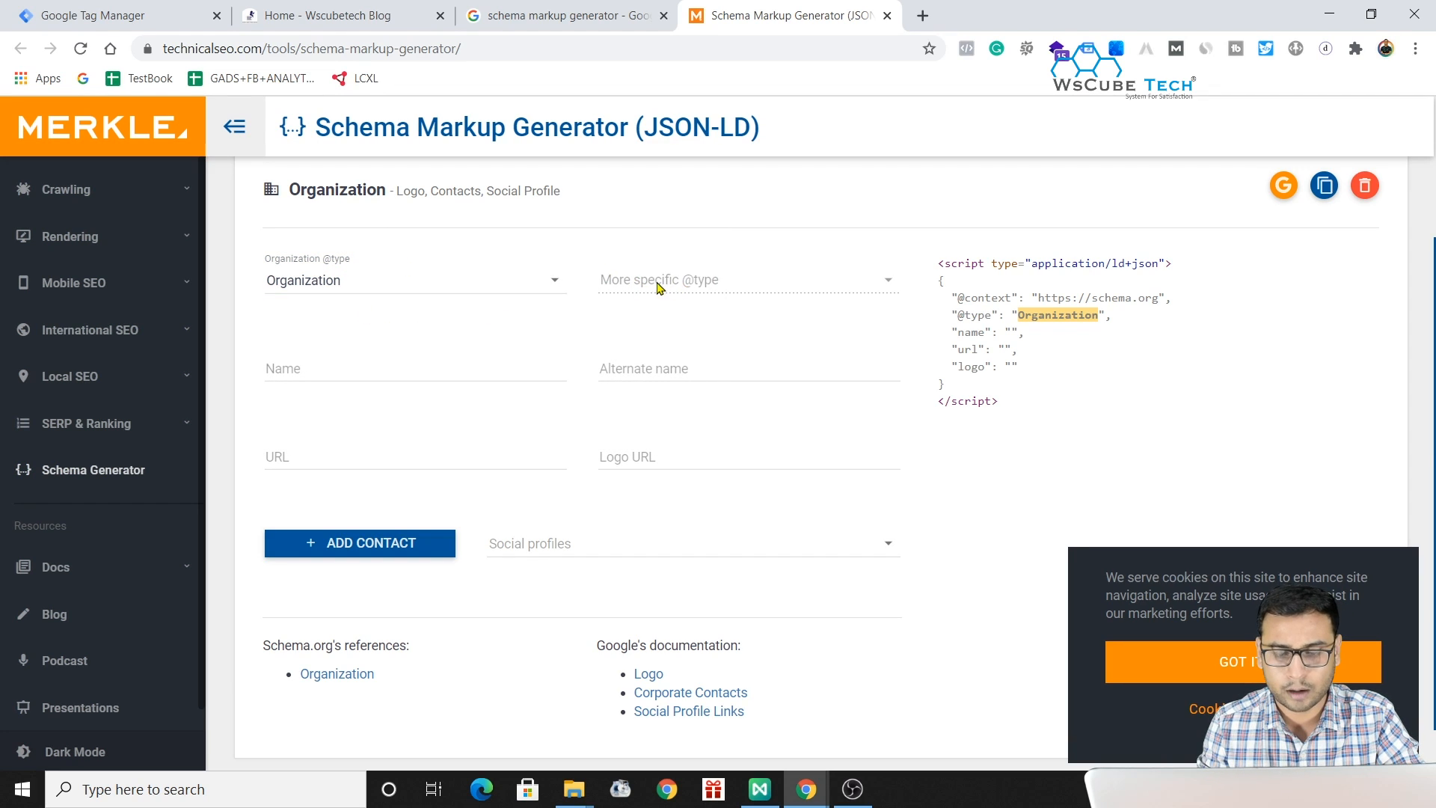
scroll(771, 388, "up", 2)
scroll(658, 400, "down", 1)
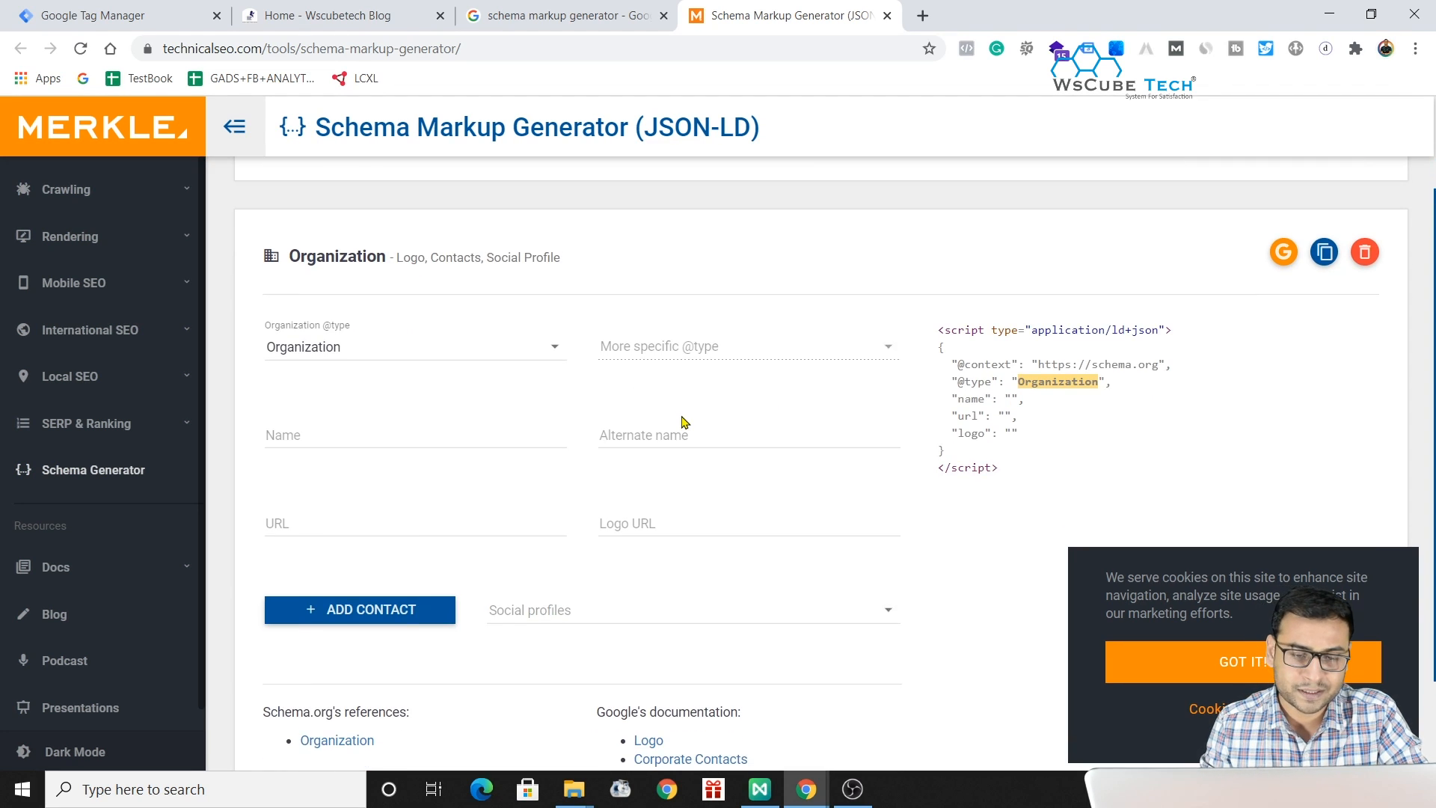
left_click(377, 352)
scroll(392, 438, "down", 3)
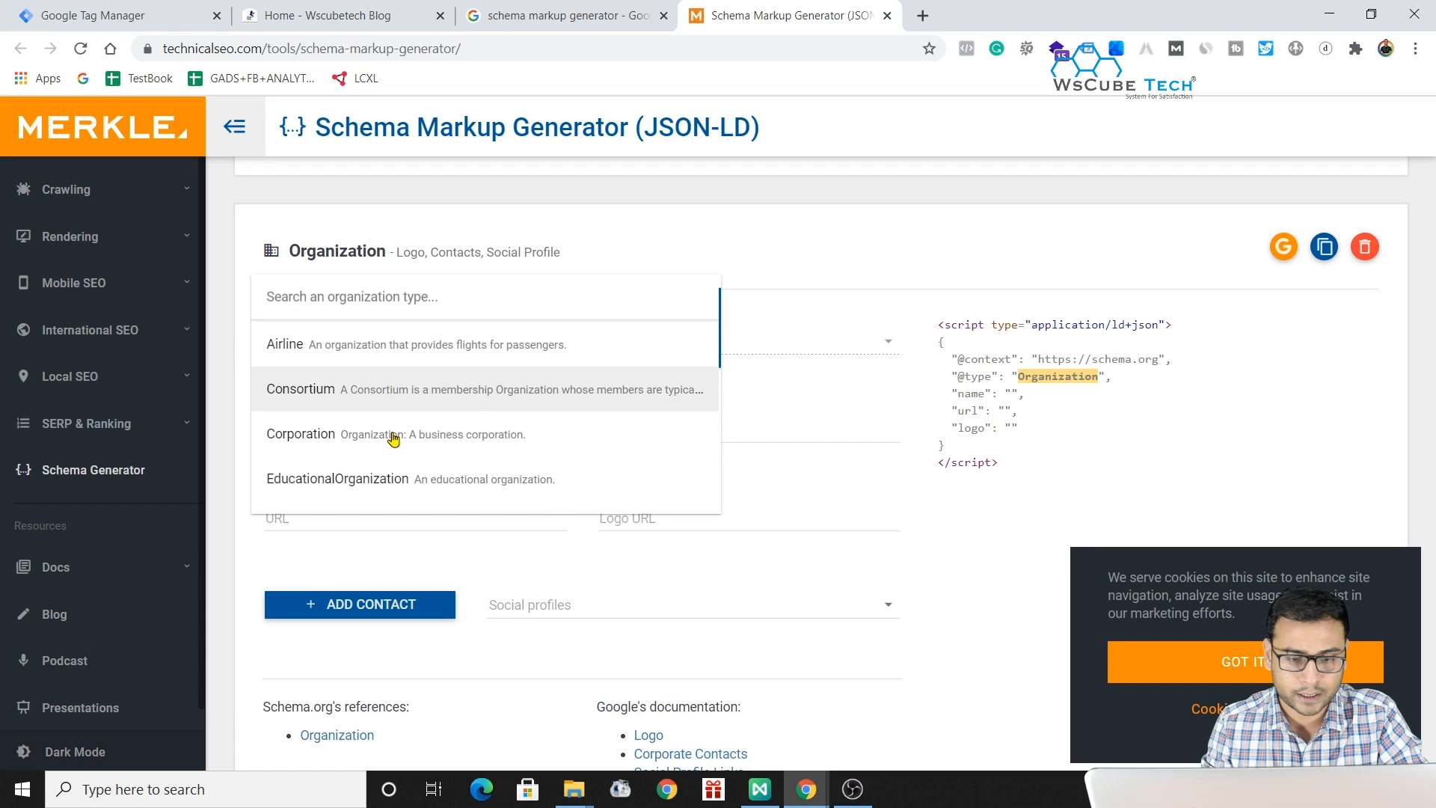
left_click(343, 388)
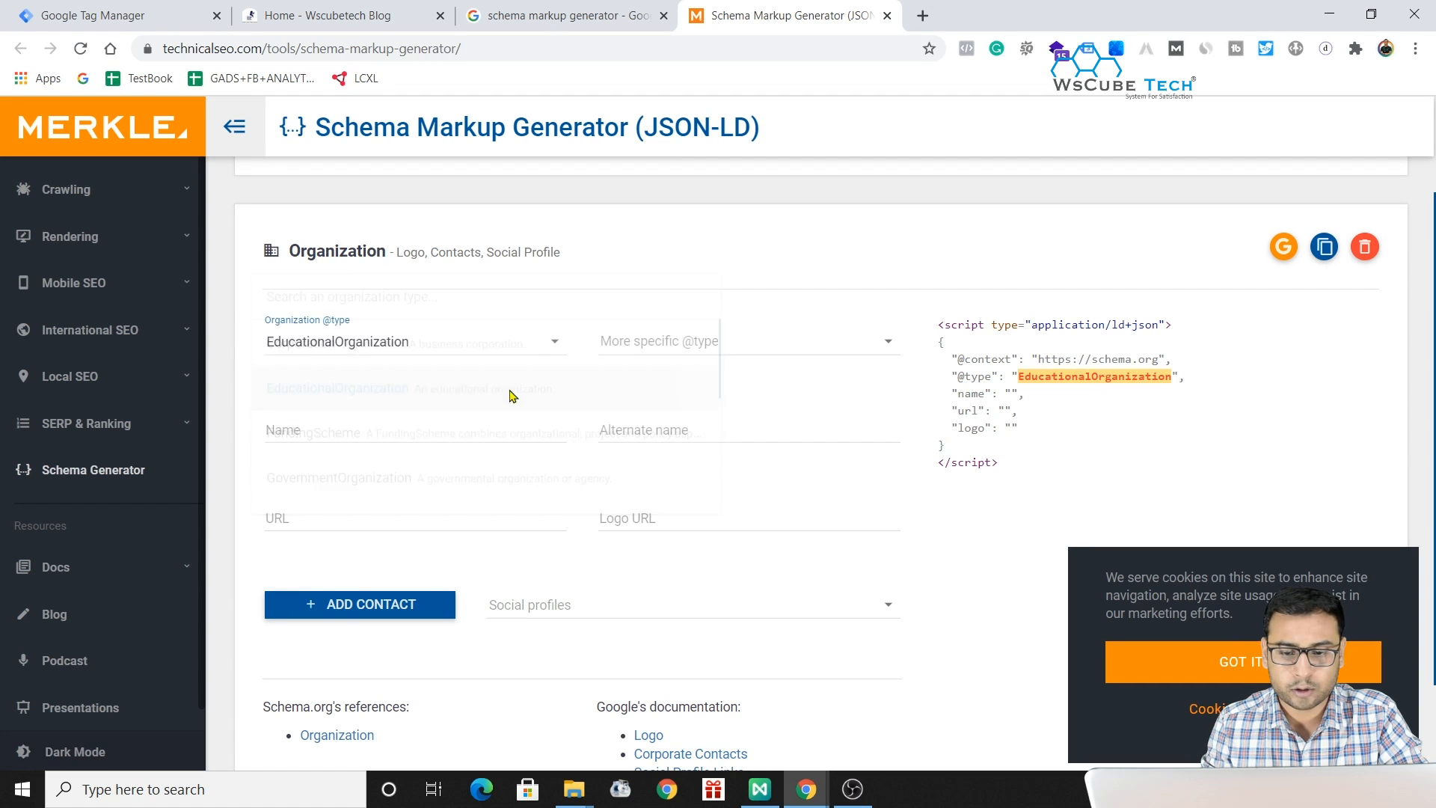
left_click(751, 341)
scroll(721, 474, "down", 1)
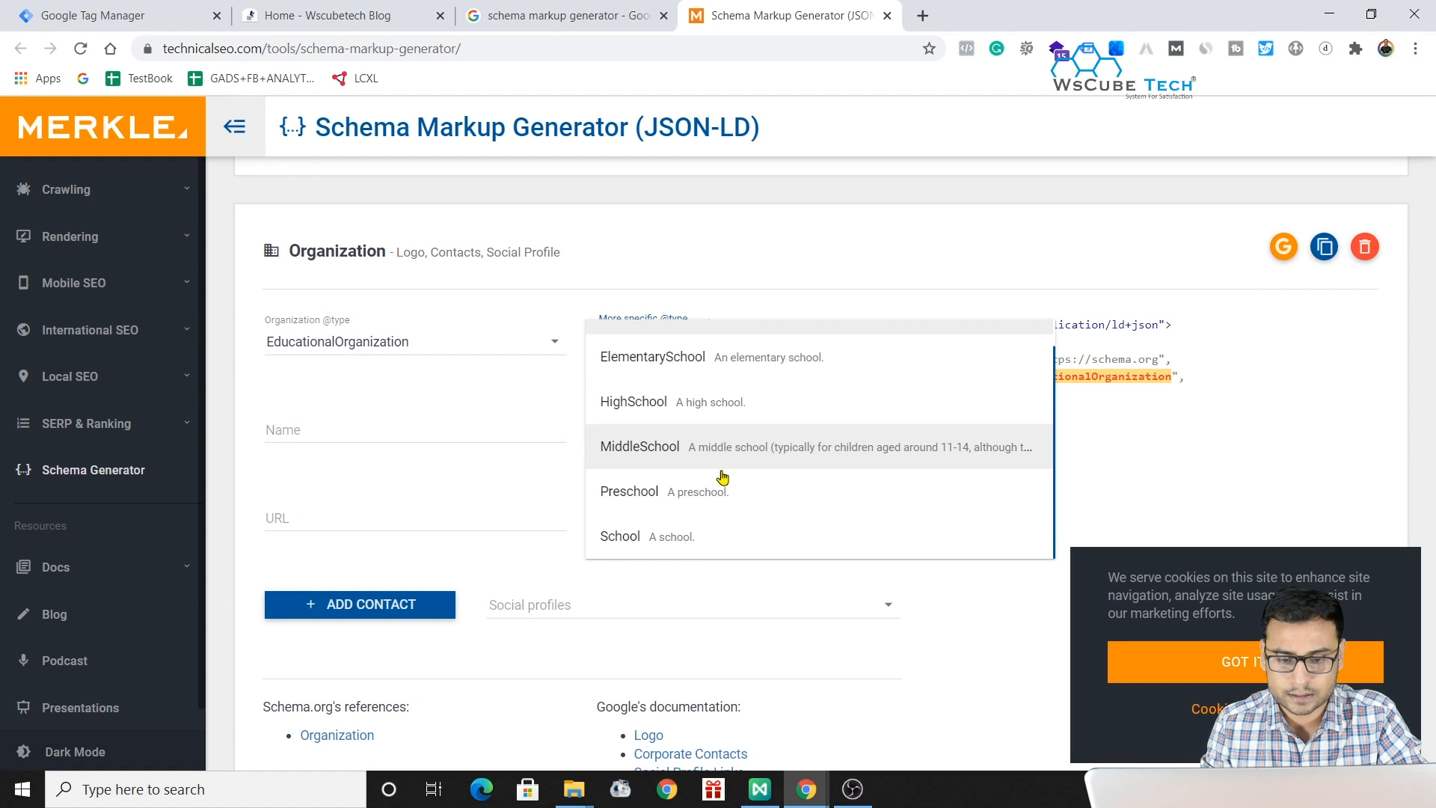
scroll(676, 369, "up", 1)
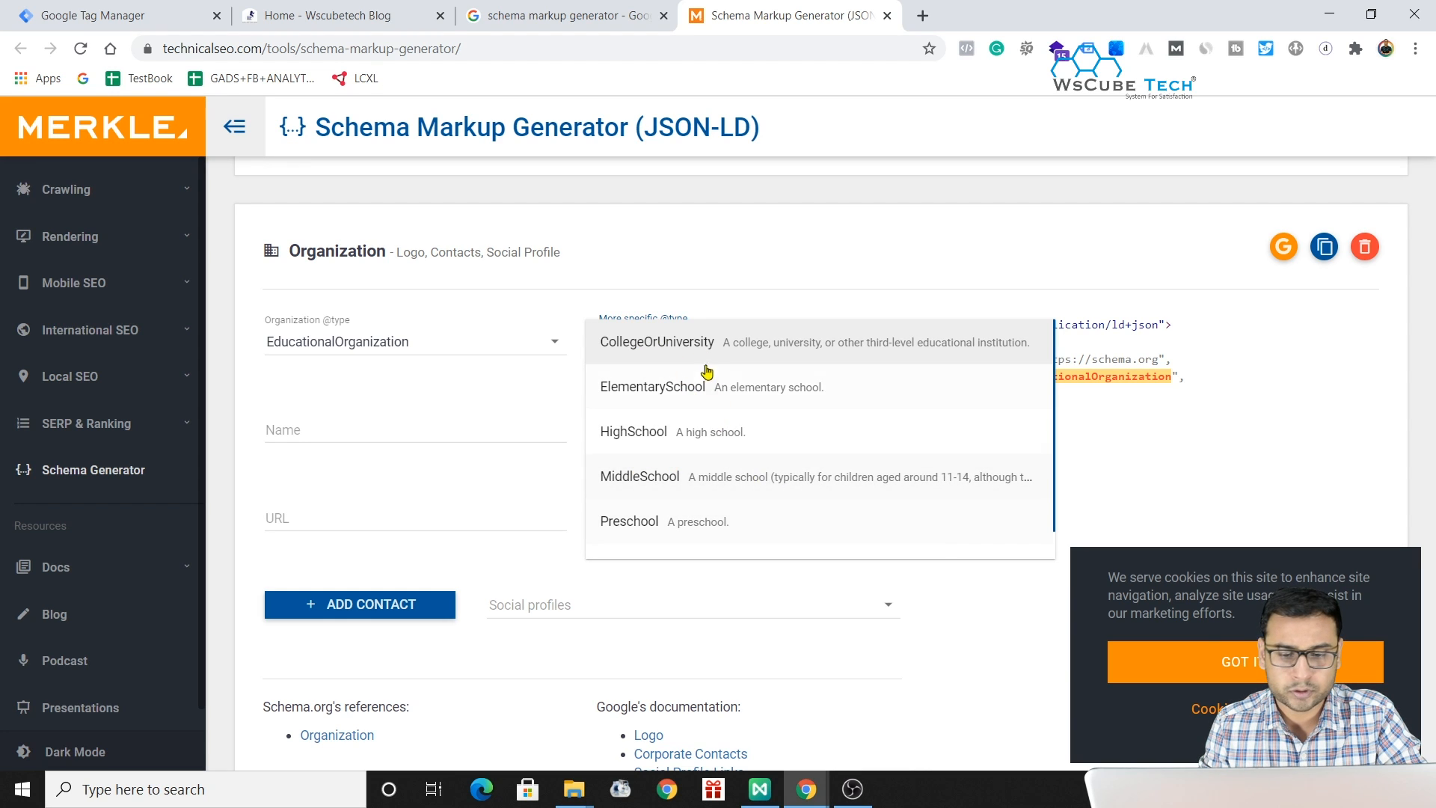
left_click(458, 330)
left_click(458, 330)
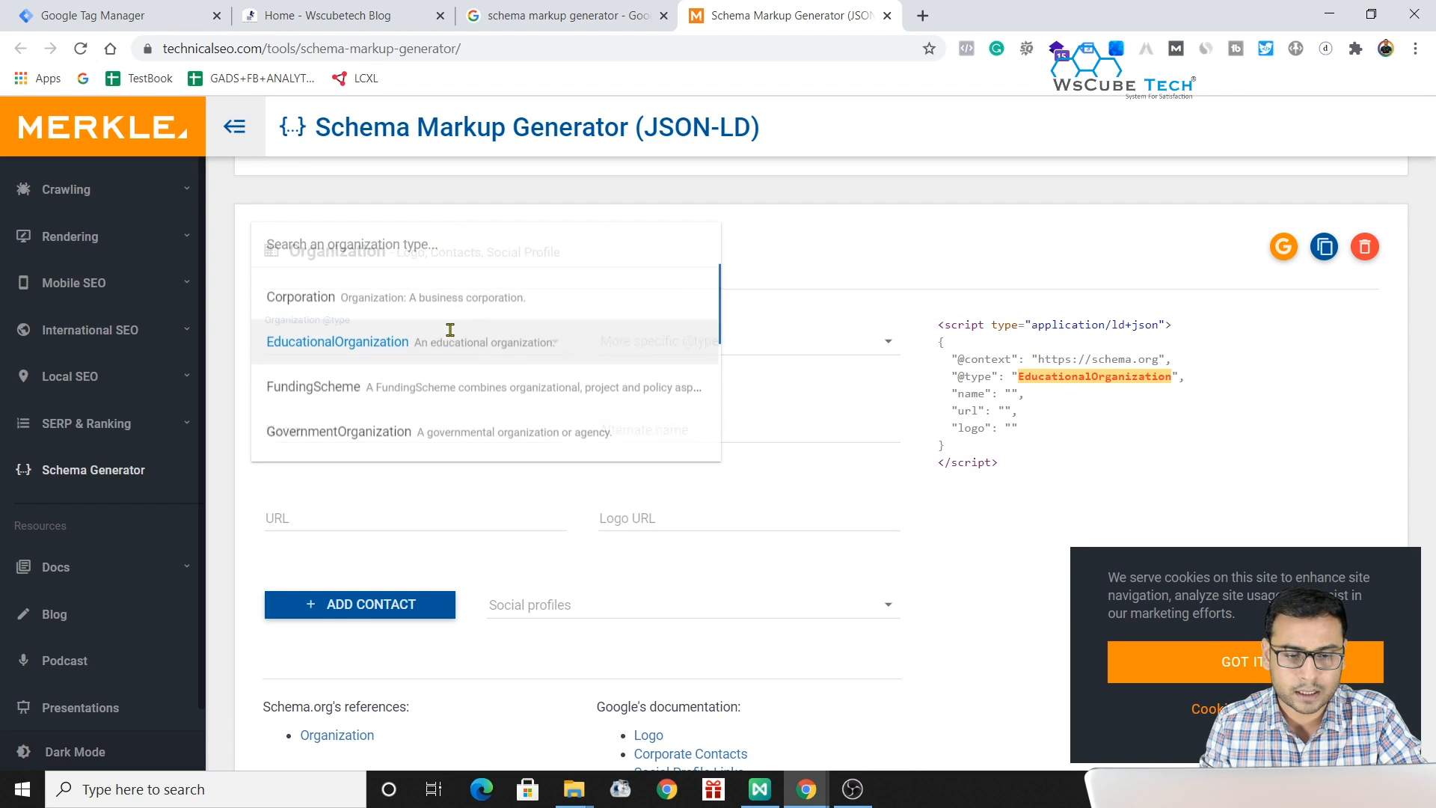
scroll(349, 324, "up", 2)
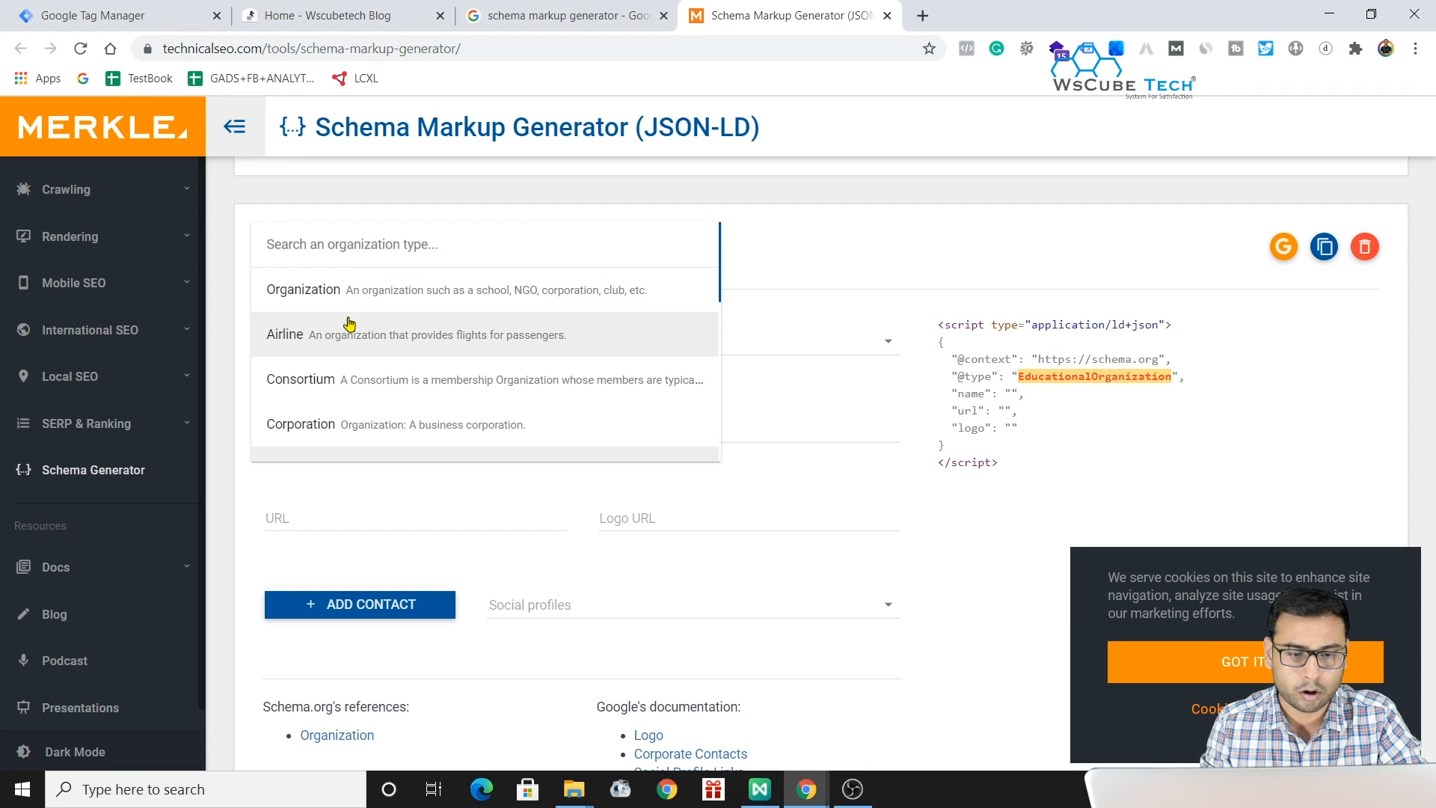
left_click(305, 289)
Enter IIP Academy as the organization's name.
left_click(360, 430)
type("II")
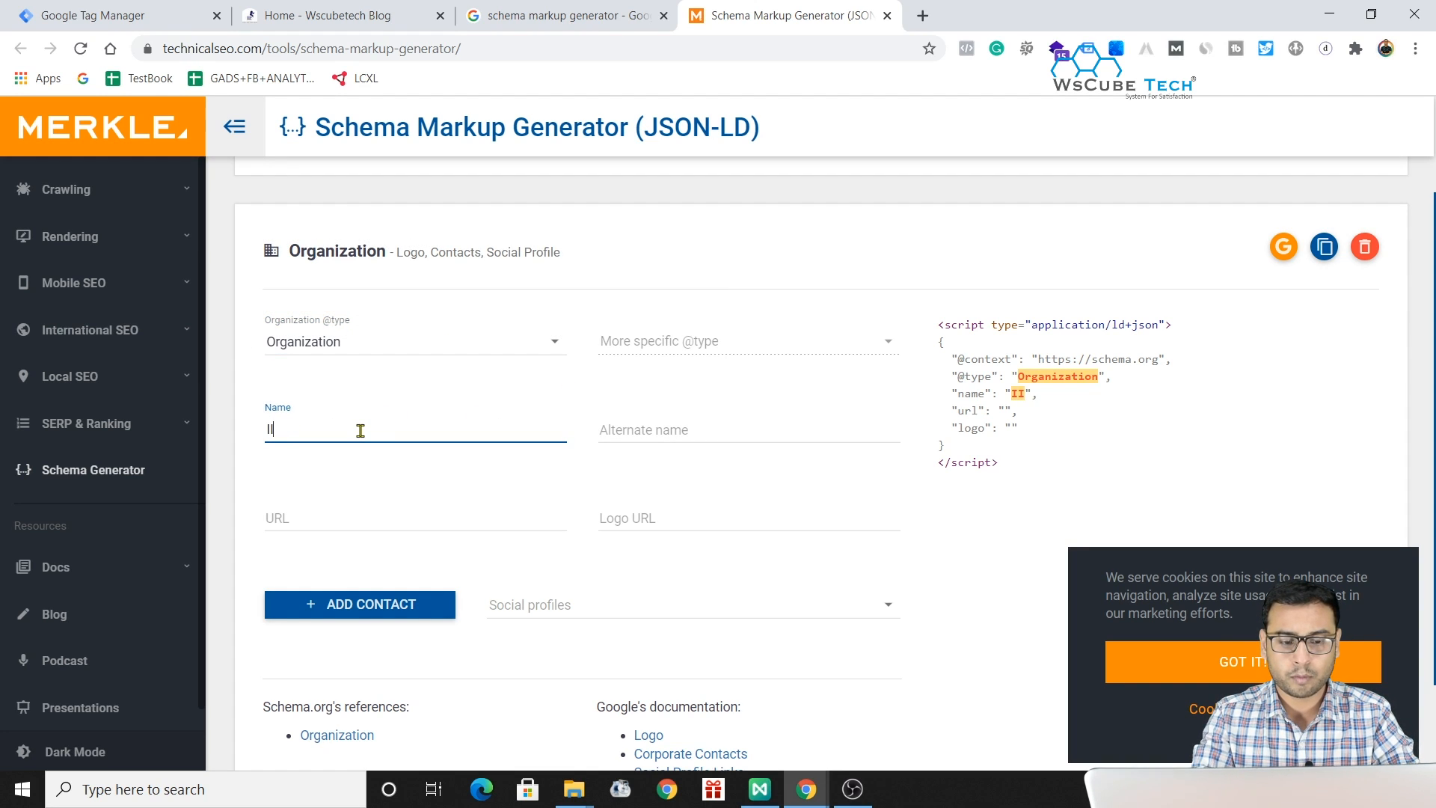
type("P Acacemy")
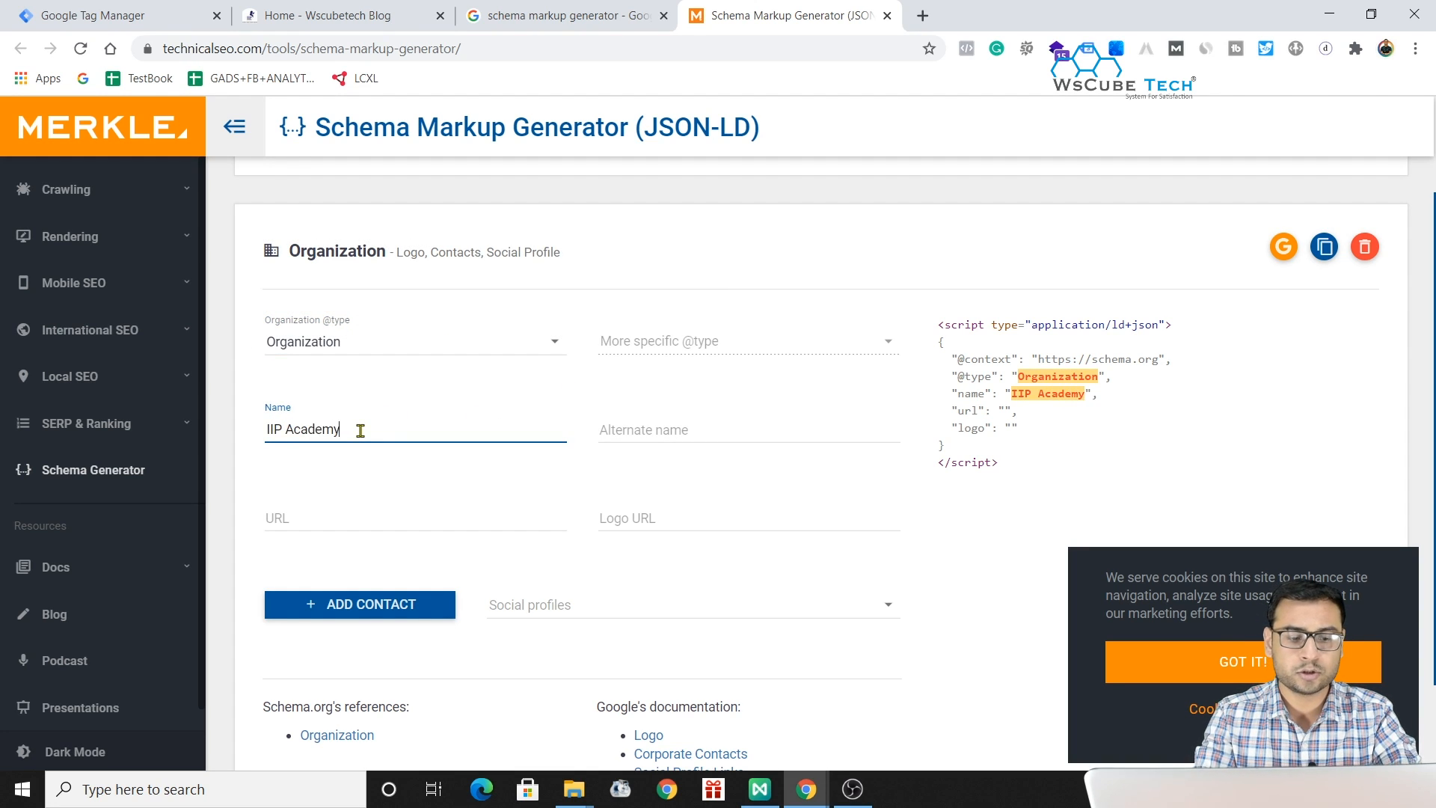
Check the website's address in its browser tab and replace the organization's name with Parcham Classes.
left_click(419, 13)
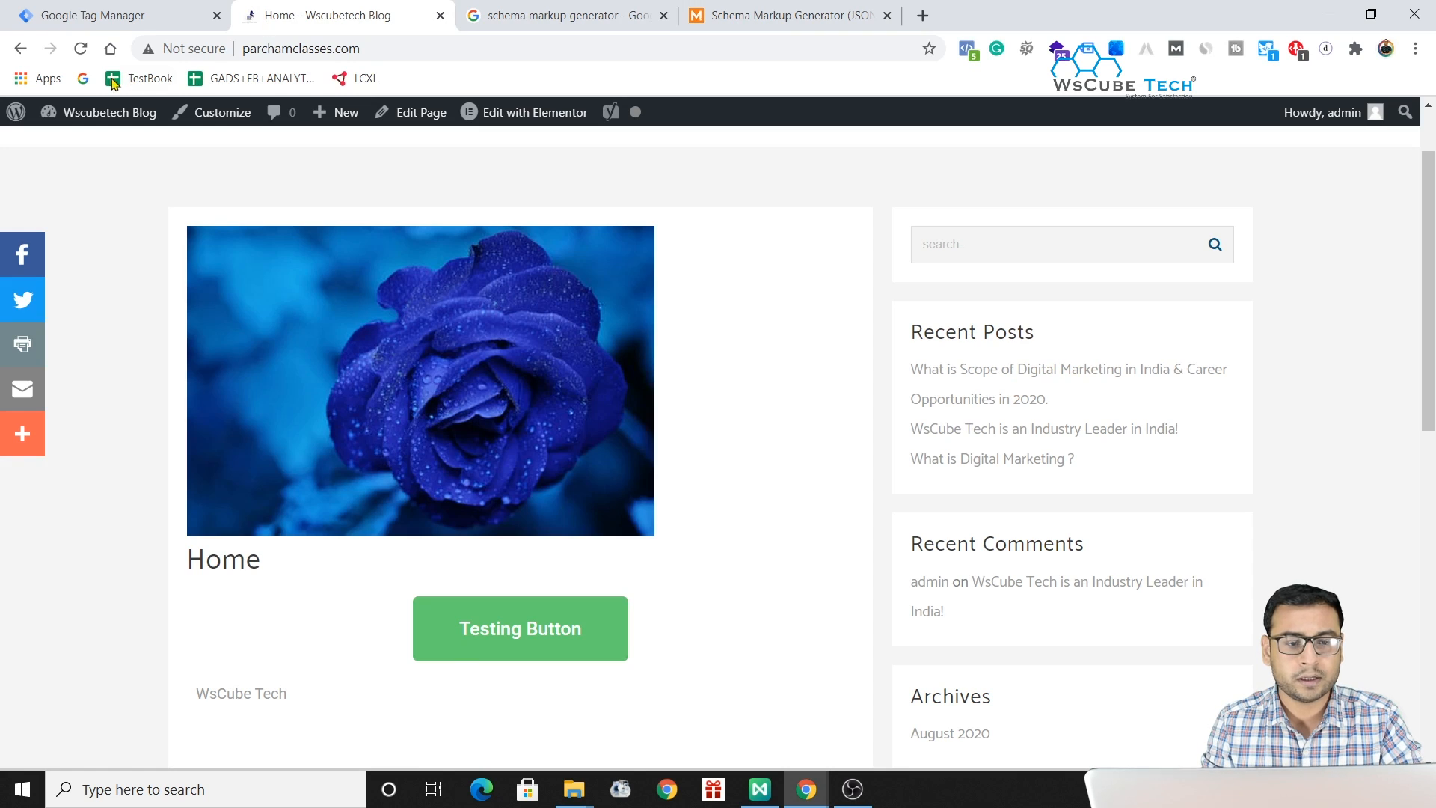
left_click(845, 13)
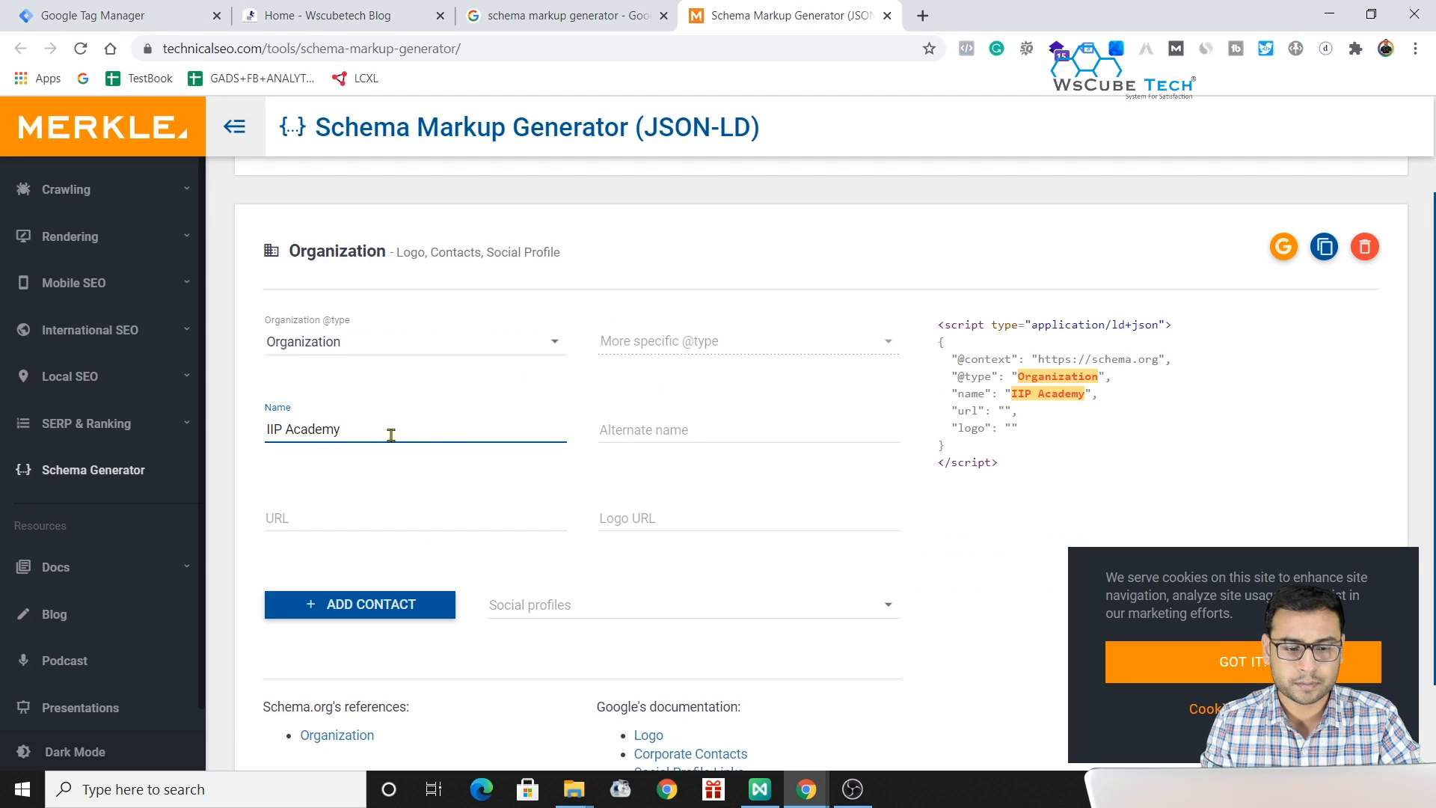
key("ctrl+a")
type("parul")
key("BackSpace")
key("BackSpace")
key("BackSpace")
key("BackSpace")
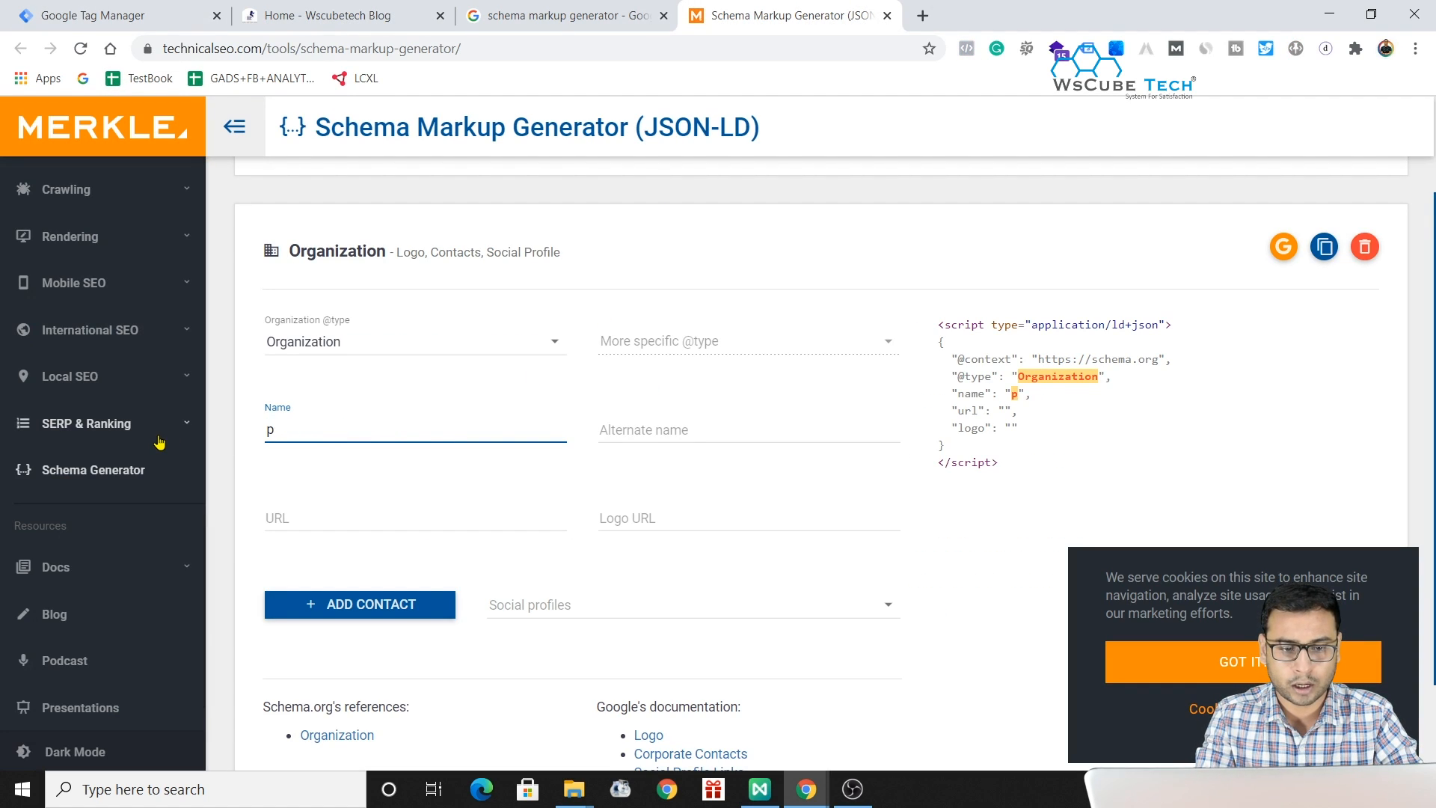
key("BackSpace")
type("Parcham")
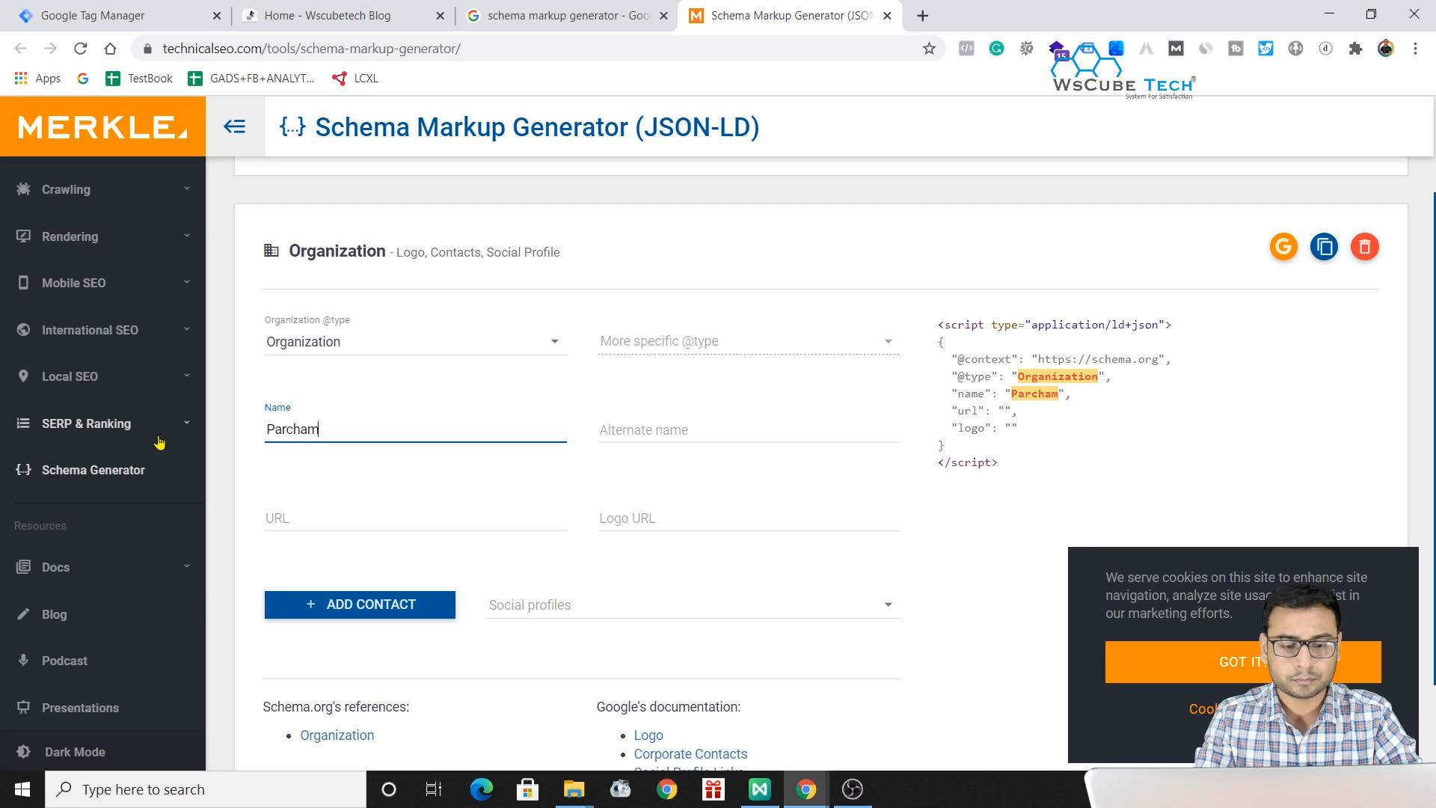
type(" Classes")
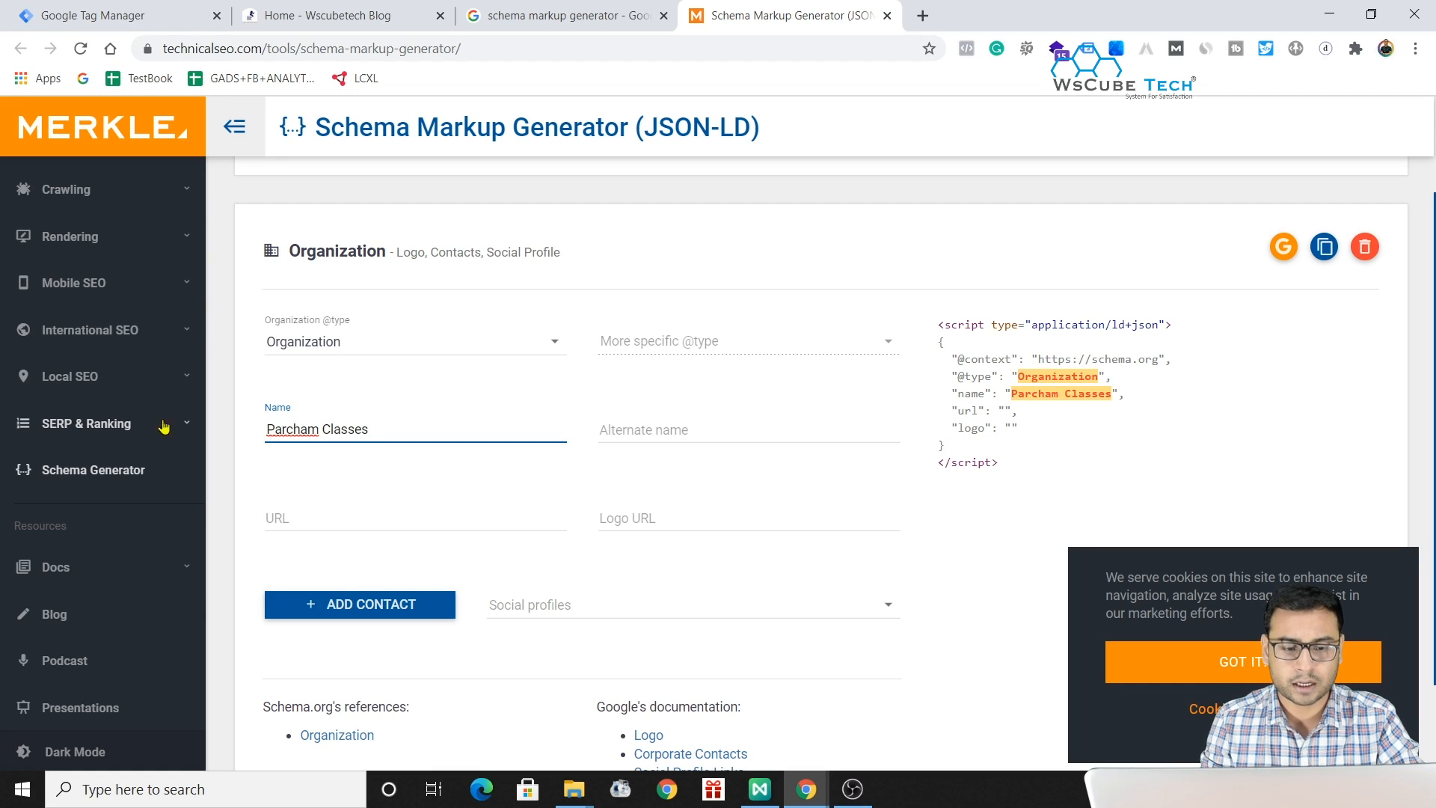
left_click(323, 346)
scroll(346, 461, "down", 1)
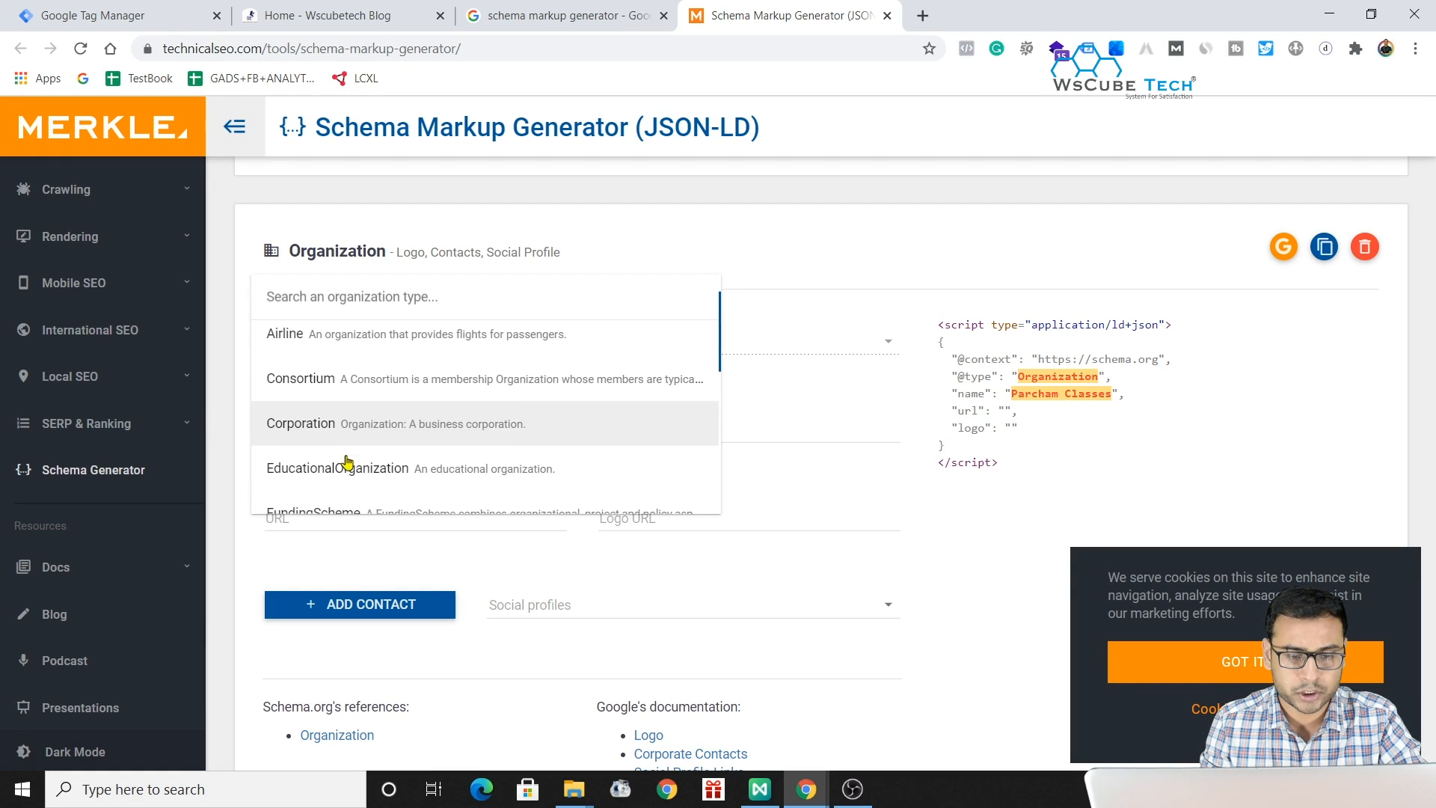
scroll(347, 462, "down", 1)
left_click(346, 428)
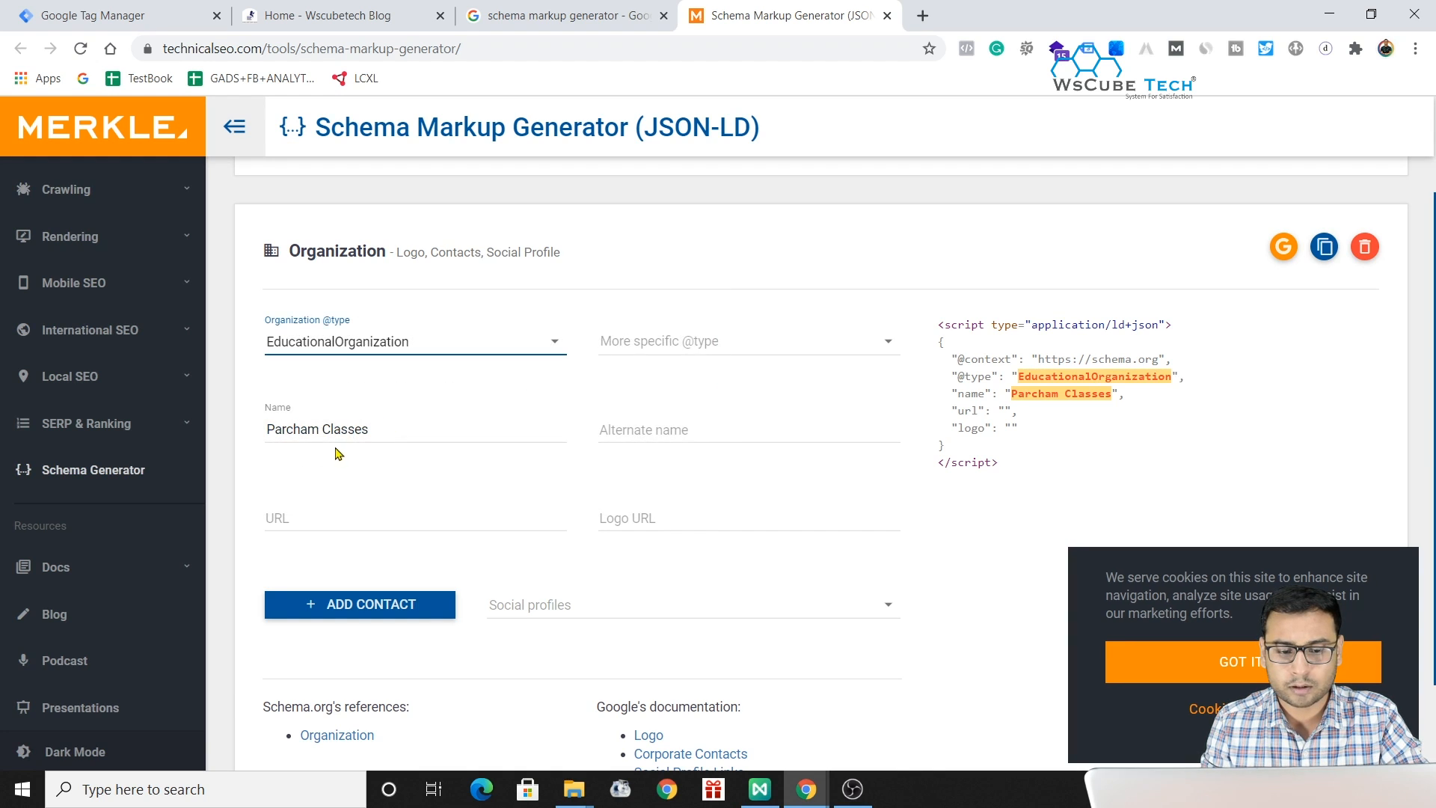
left_click(696, 340)
scroll(404, 471, "down", 2)
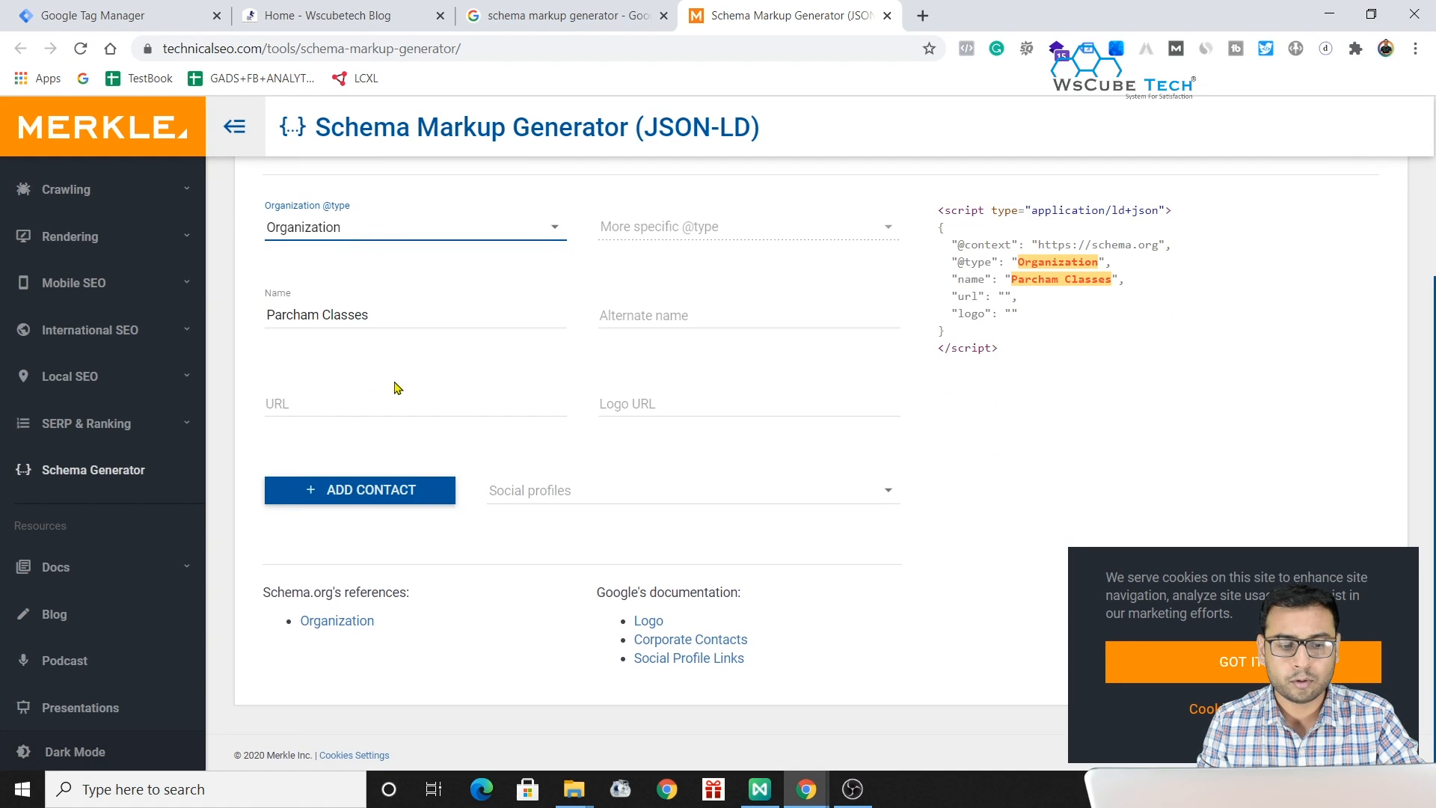
left_click(337, 405)
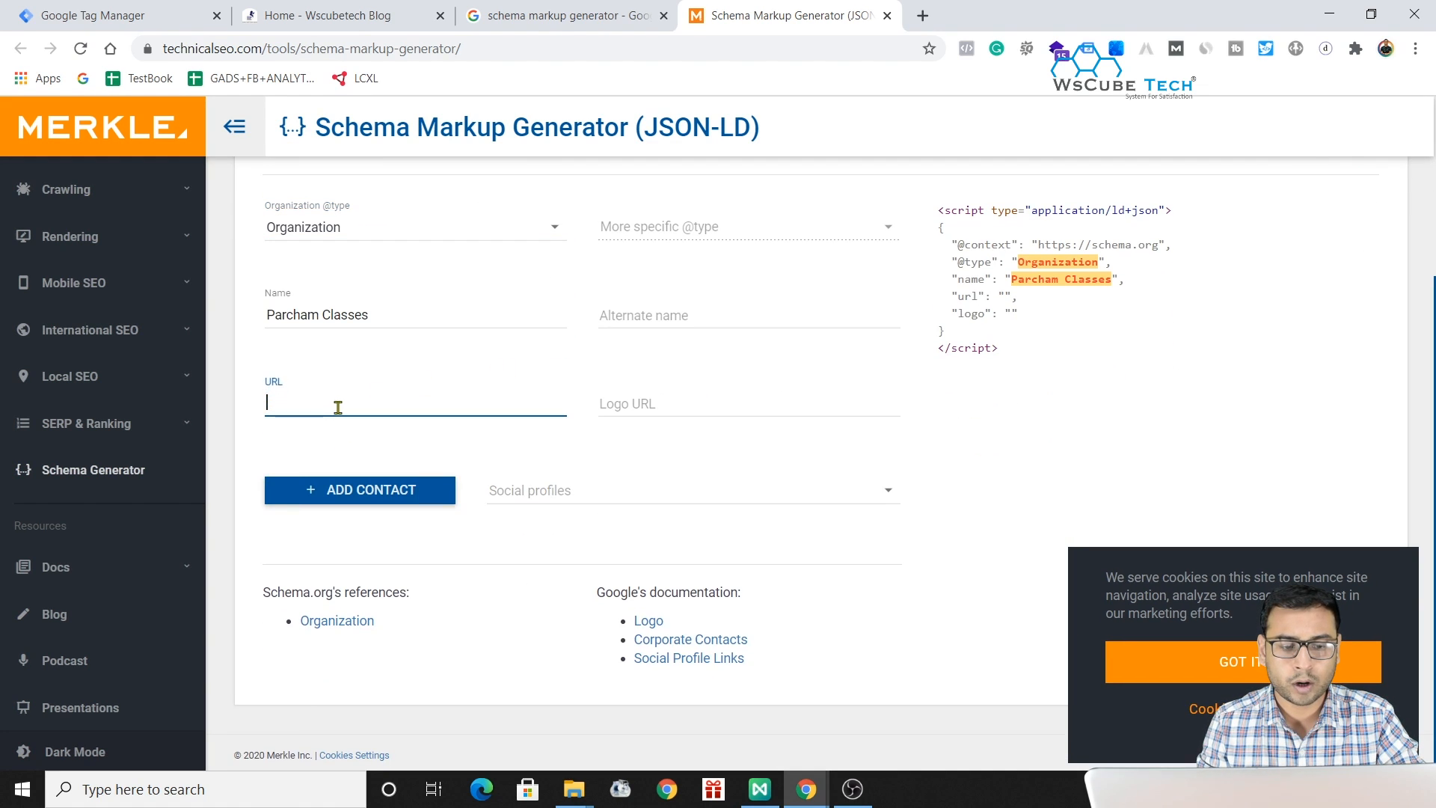
left_click(557, 9)
left_click(318, 15)
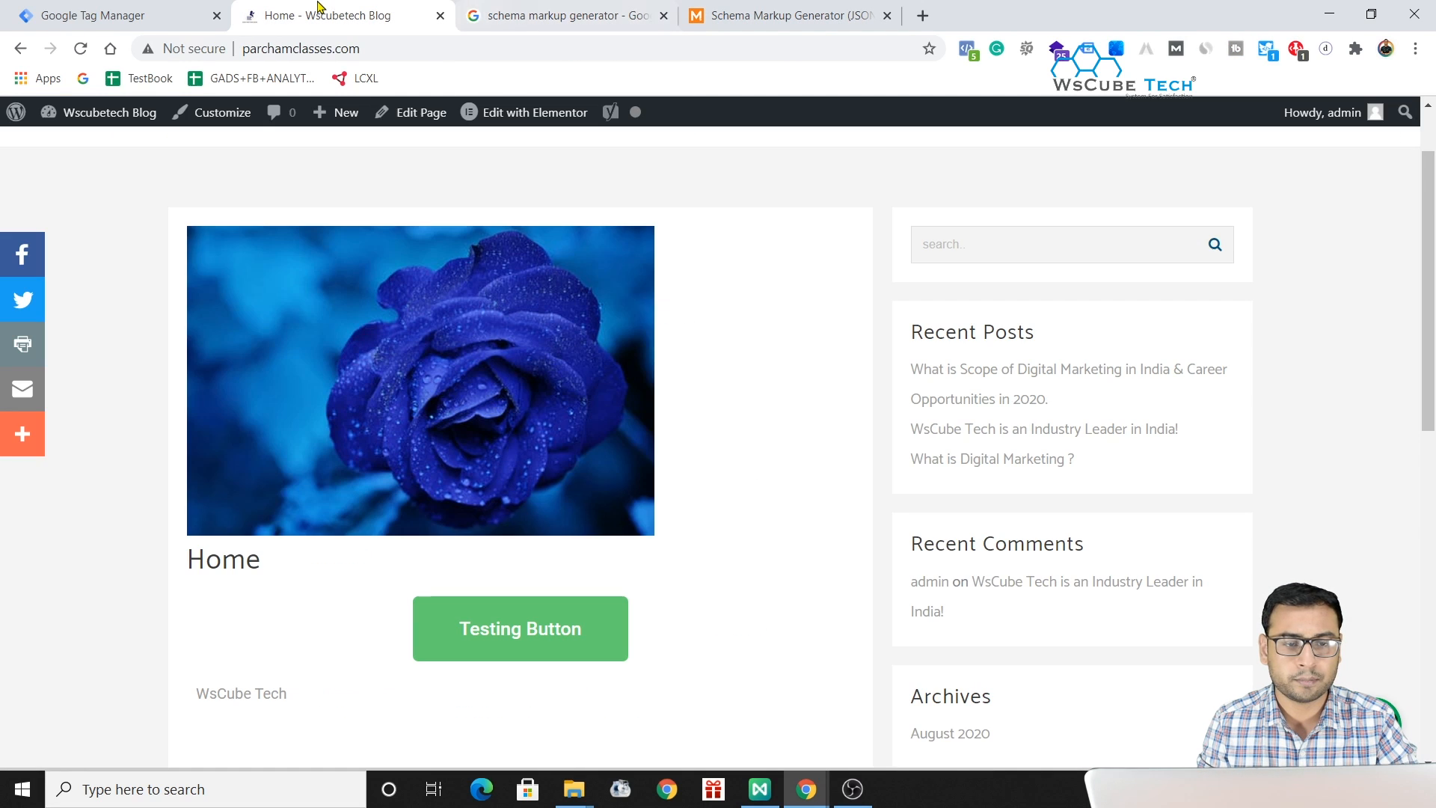
left_click(288, 47)
key("ctrl+c")
left_click(830, 8)
key("ctrl+v")
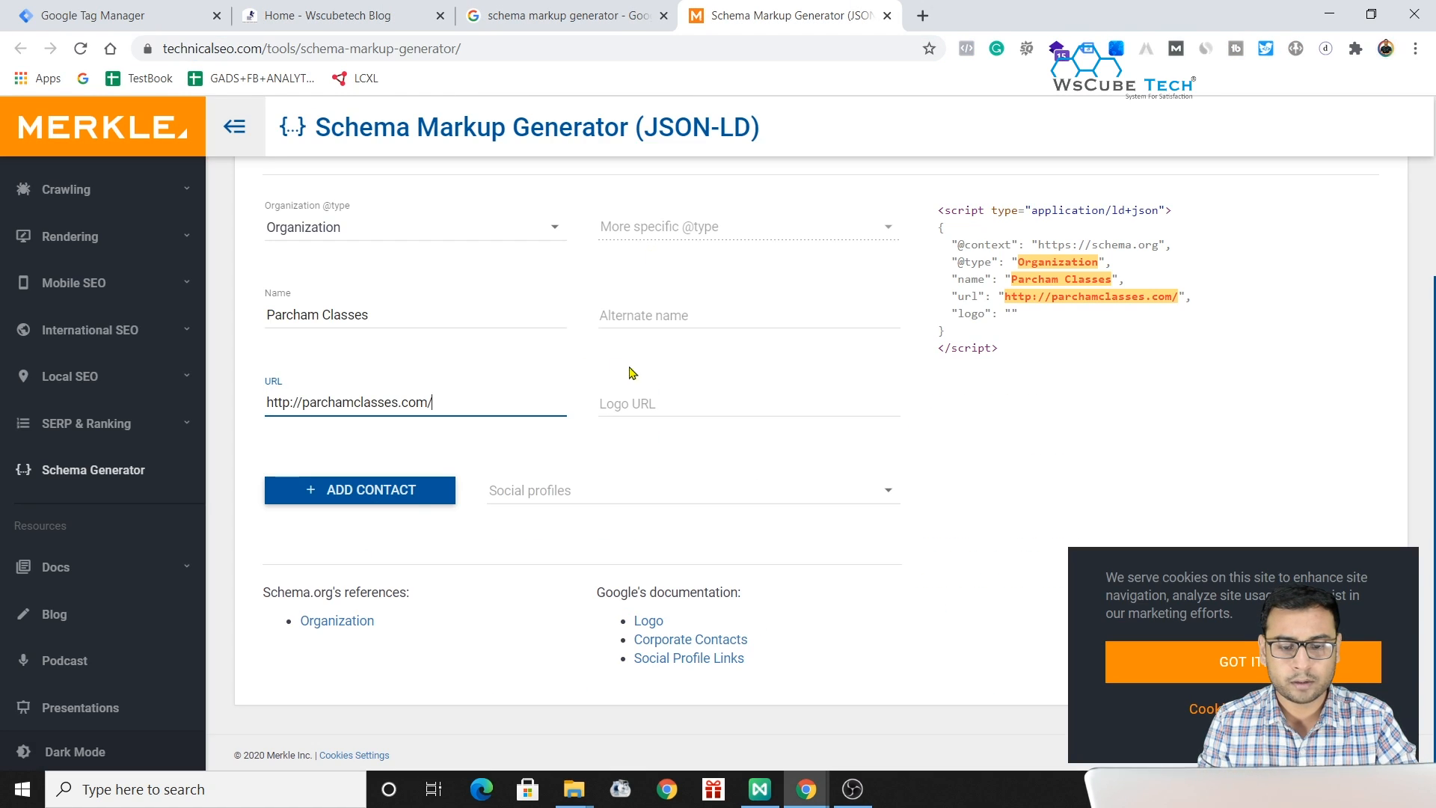
Copy the address of the logo image on the website's home page and enter it as the organization's logo URL.
left_click(673, 397)
left_click(567, 9)
left_click(752, 8)
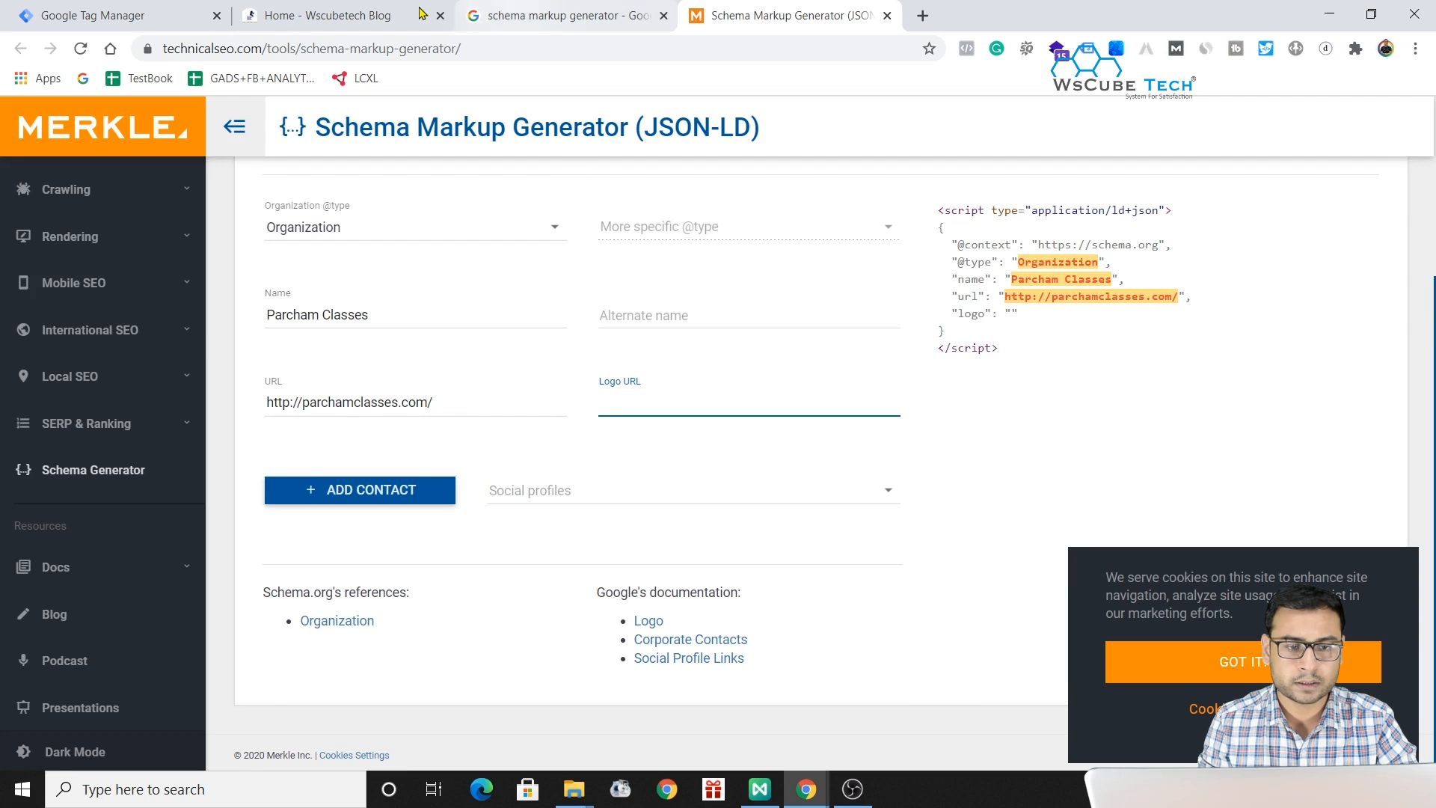
left_click(318, 15)
scroll(282, 227, "up", 1)
right_click(229, 178)
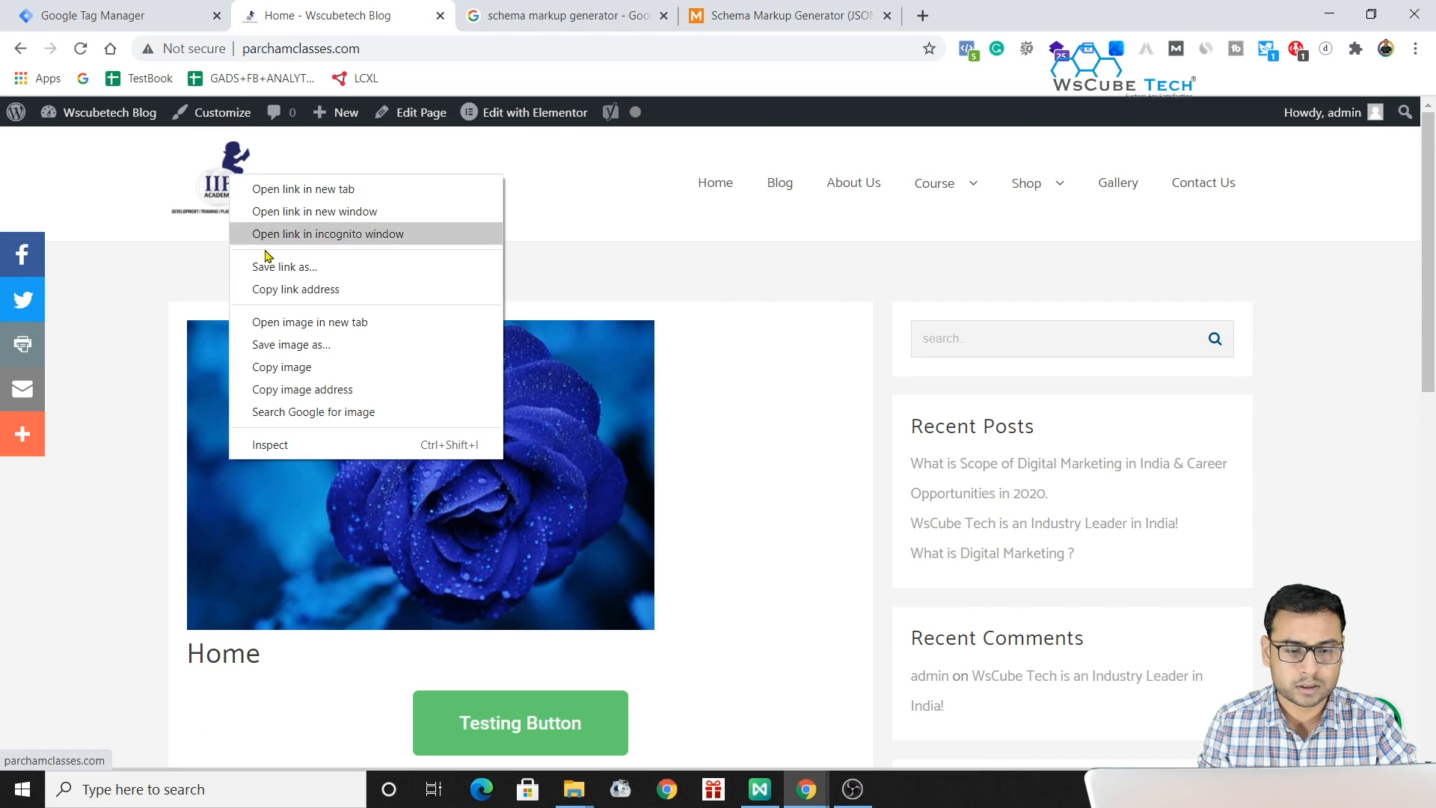
left_click(290, 393)
left_click(785, 15)
left_click(673, 397)
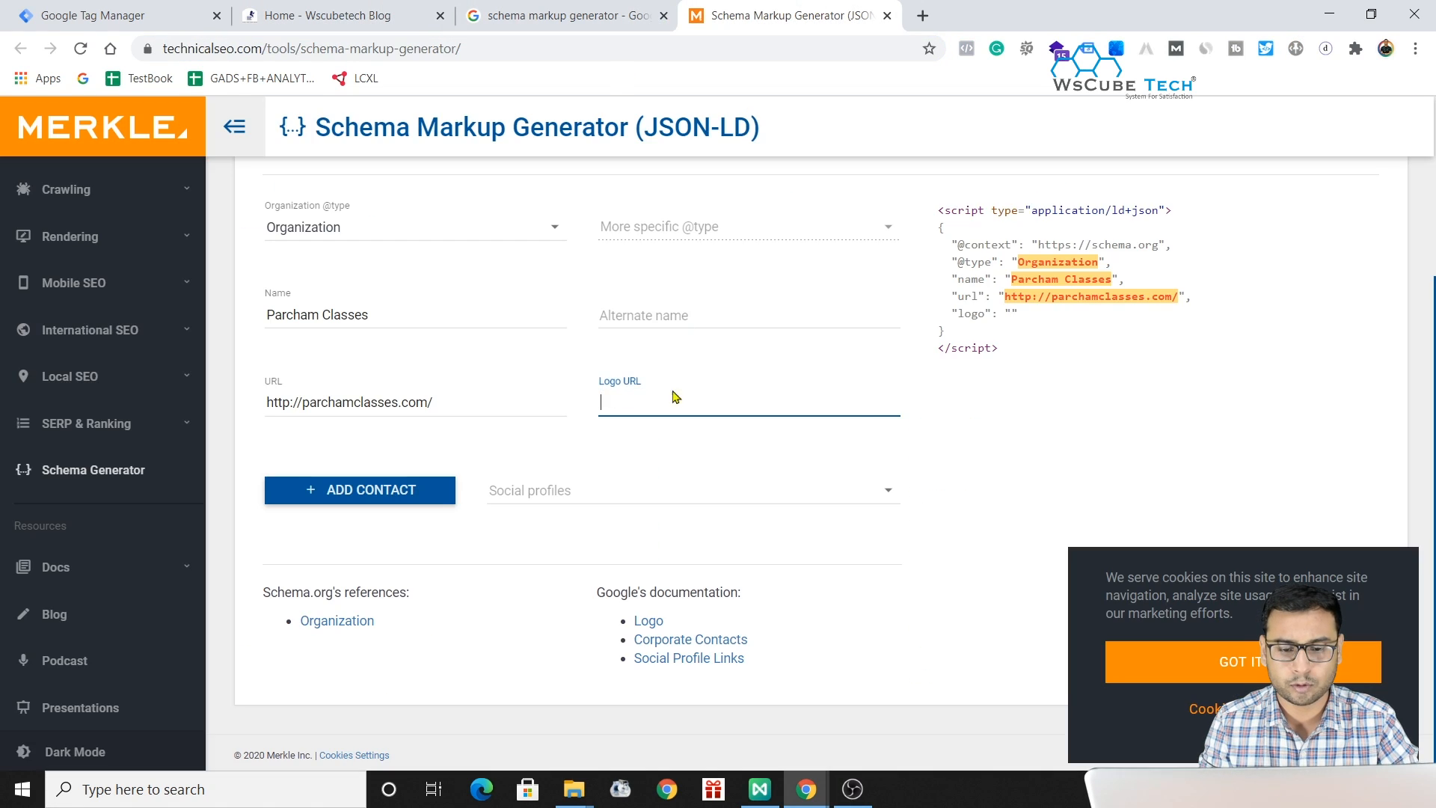
key("ctrl+v")
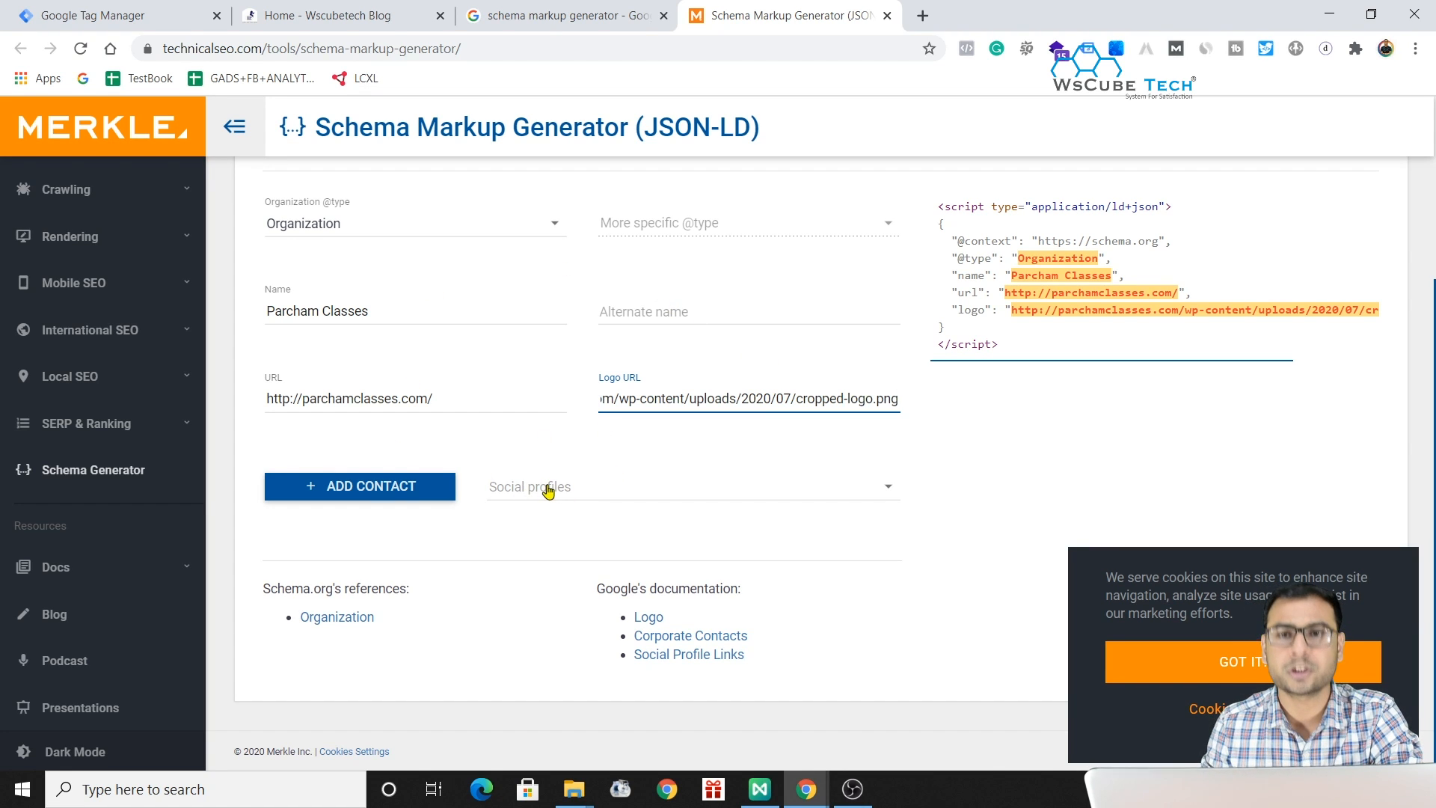
Try adding a contact to the organization markup, review its contactPoint code and remove the contact.
left_click(401, 487)
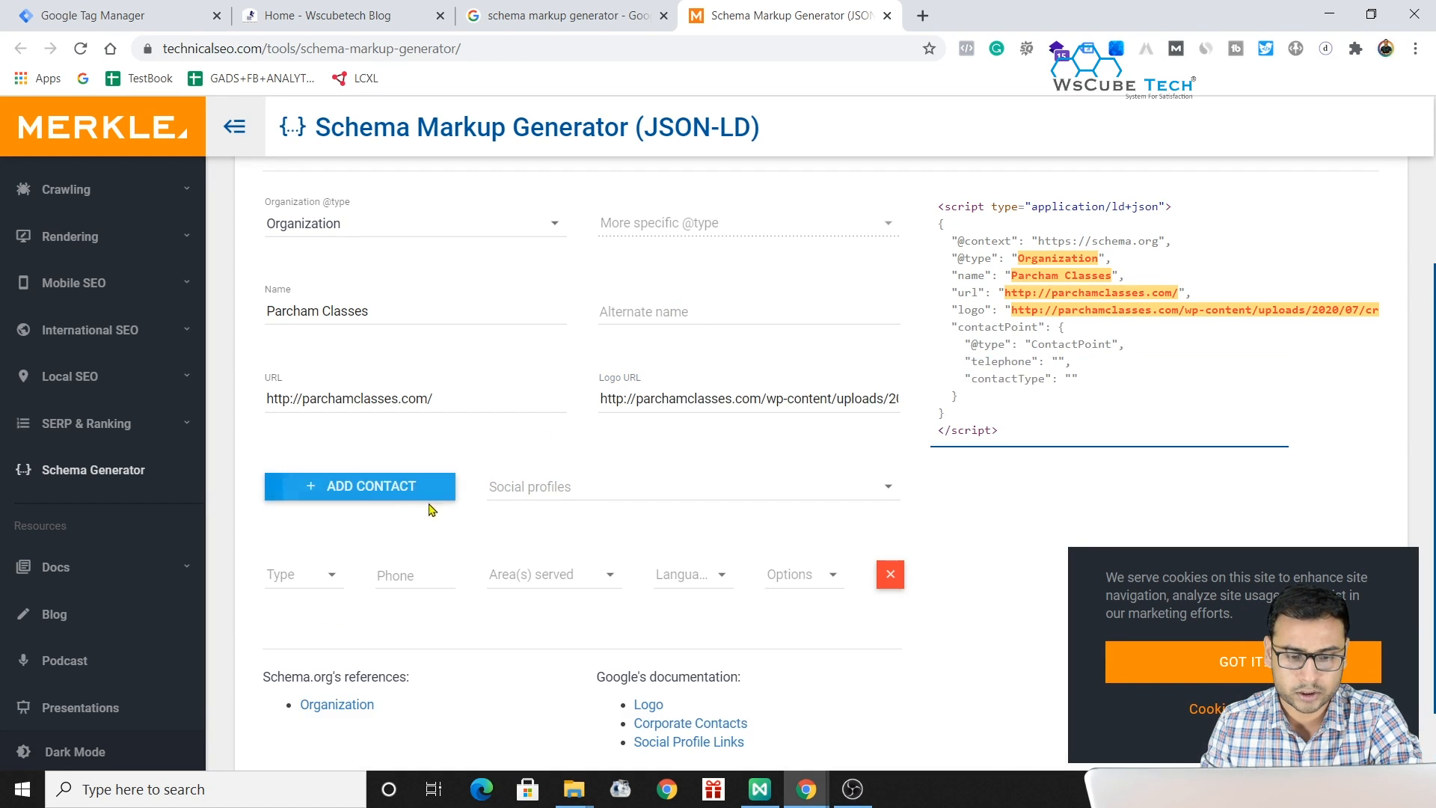
scroll(487, 618, "down", 1)
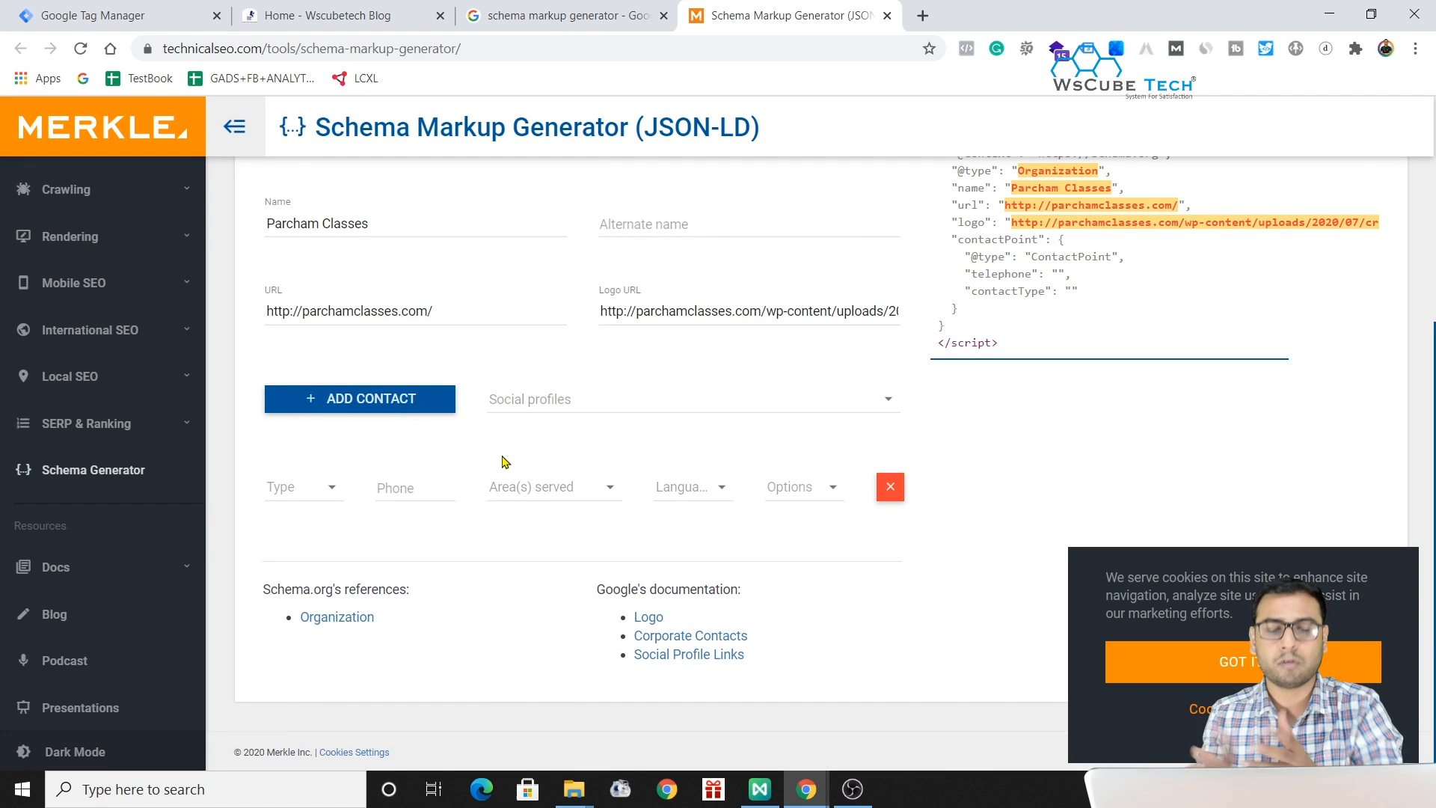
scroll(502, 462, "up", 4)
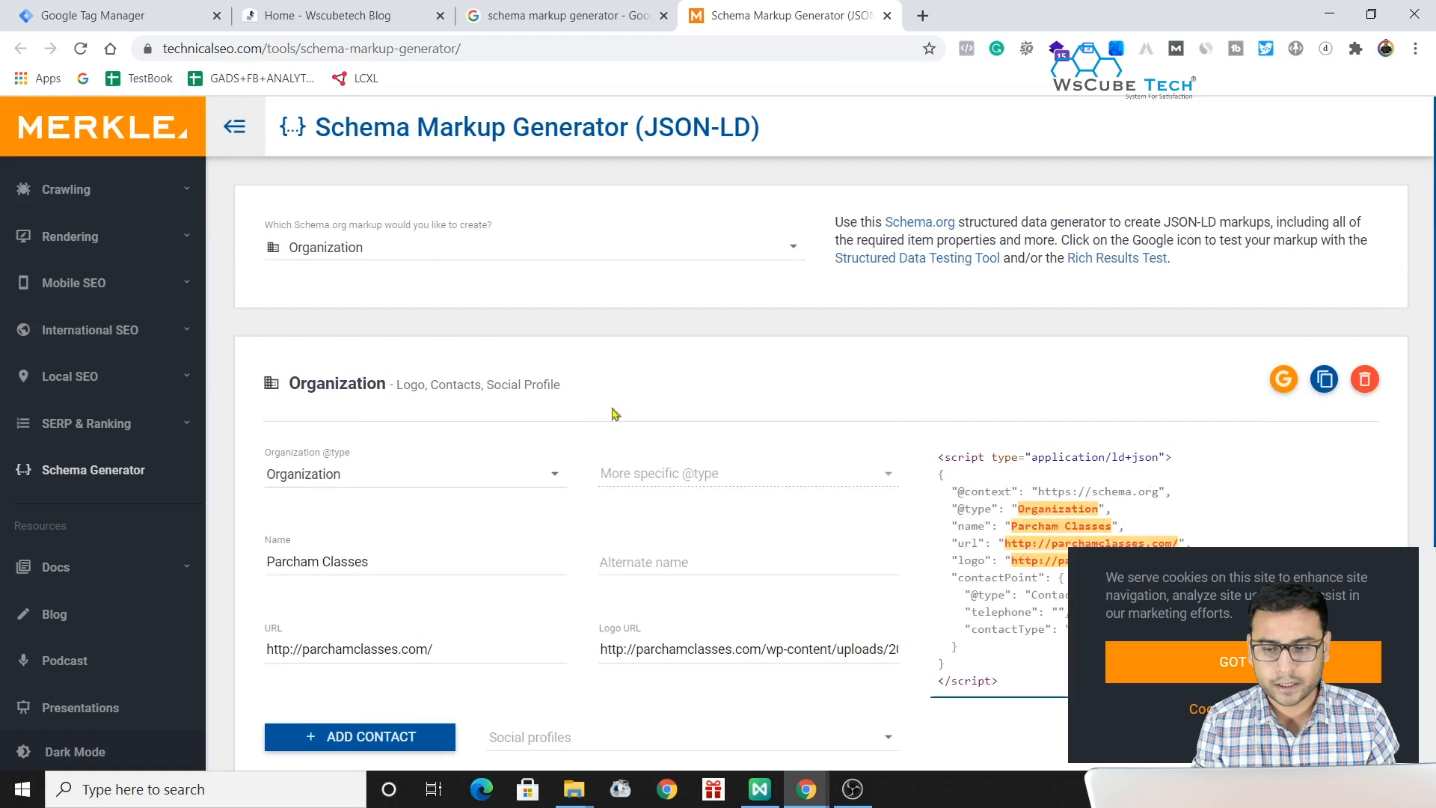
scroll(909, 485, "down", 3)
scroll(909, 484, "down", 1)
scroll(1097, 317, "up", 1)
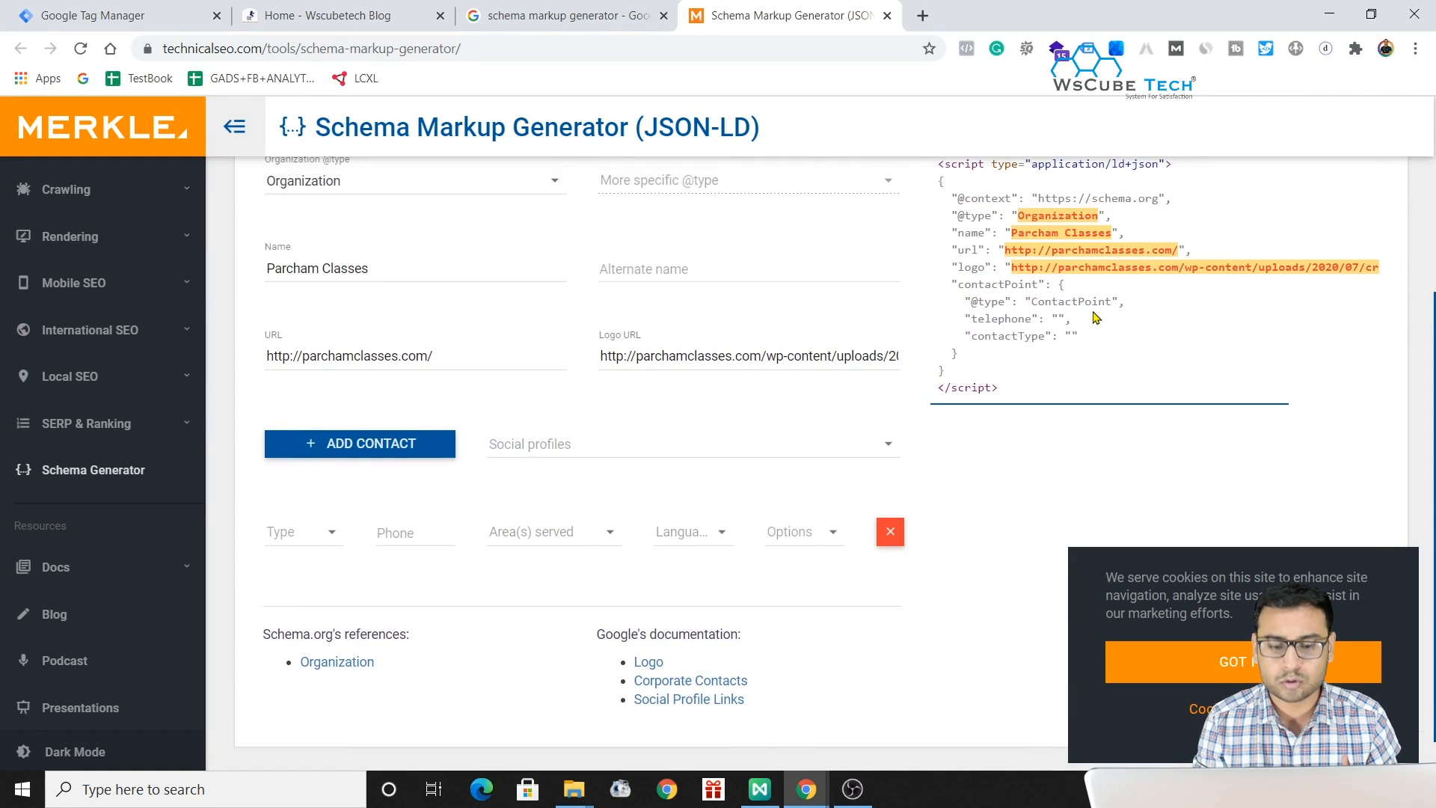
left_click(897, 544)
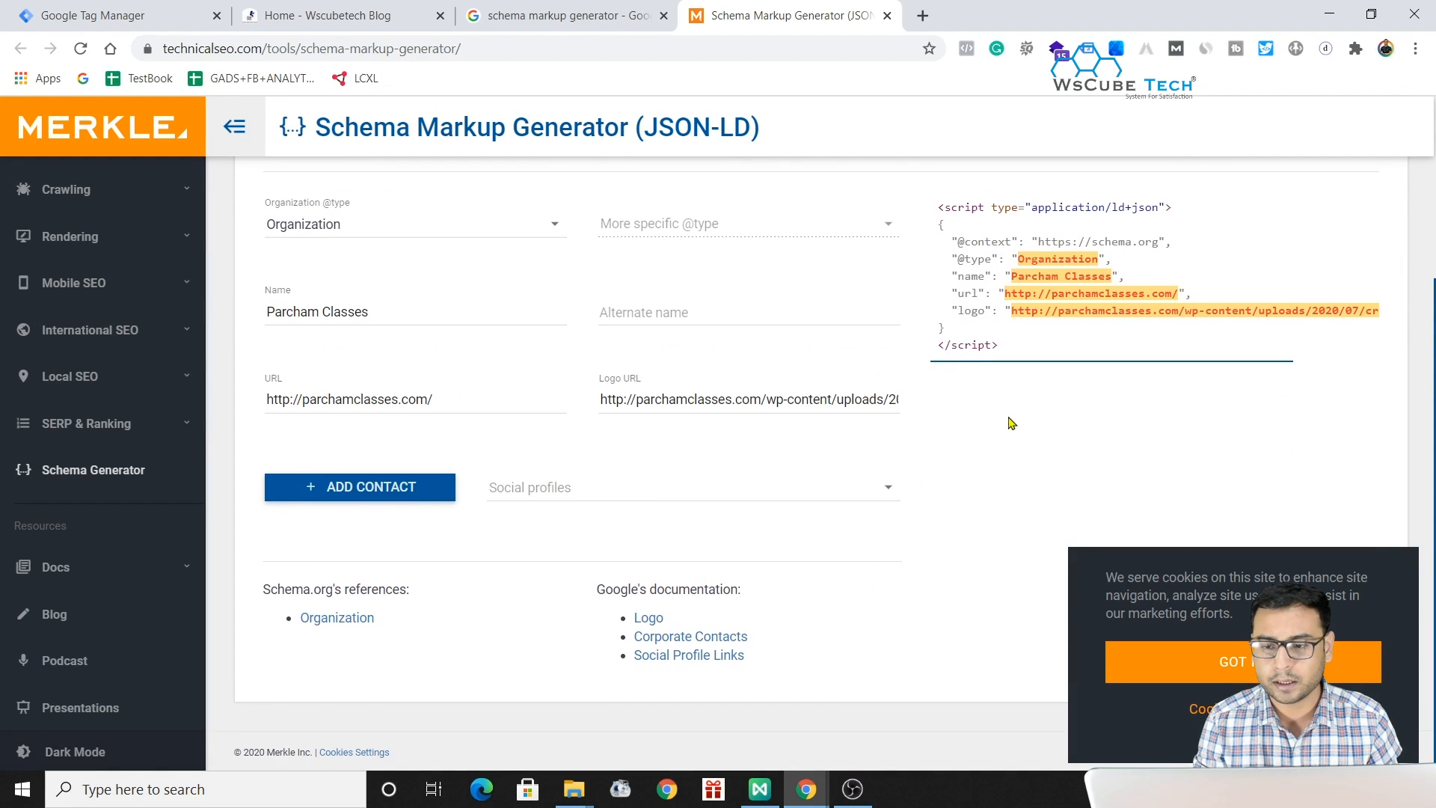
Copy the generated JSON-LD markup and paste it into a new Notepad document.
scroll(1035, 413, "up", 3)
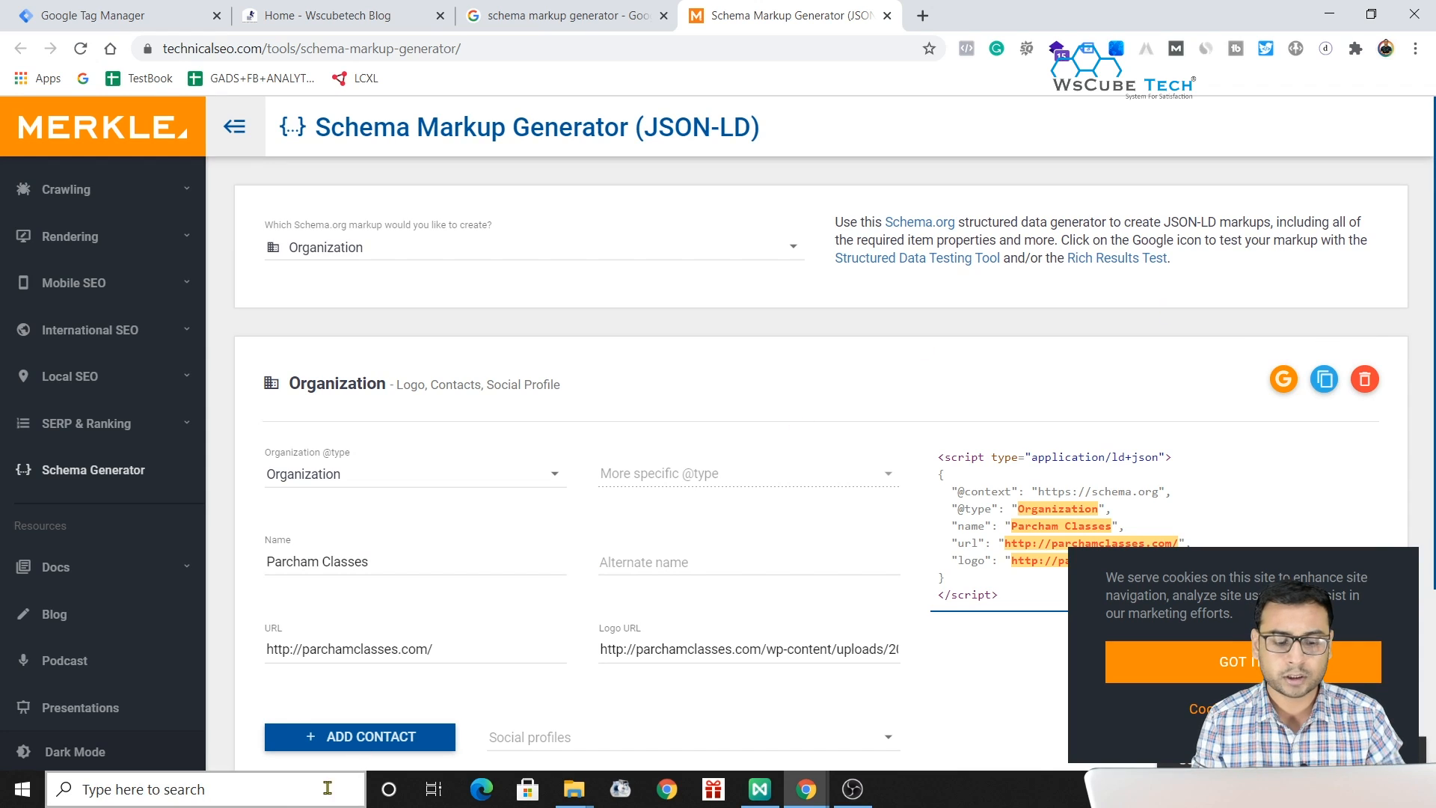
left_click(264, 798)
type("bite")
key("BackSpace")
key("BackSpace")
key("BackSpace")
key("BackSpace")
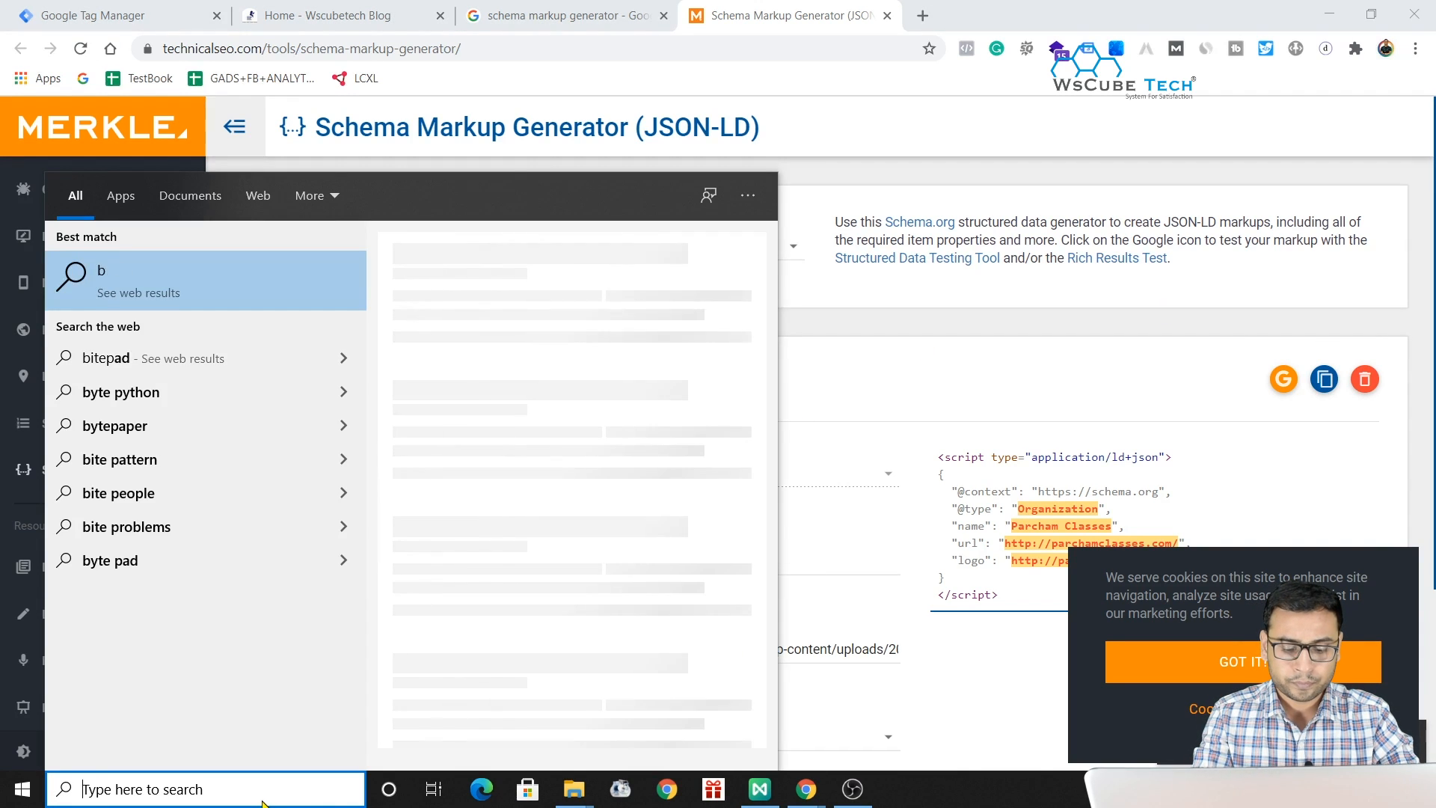
type("n")
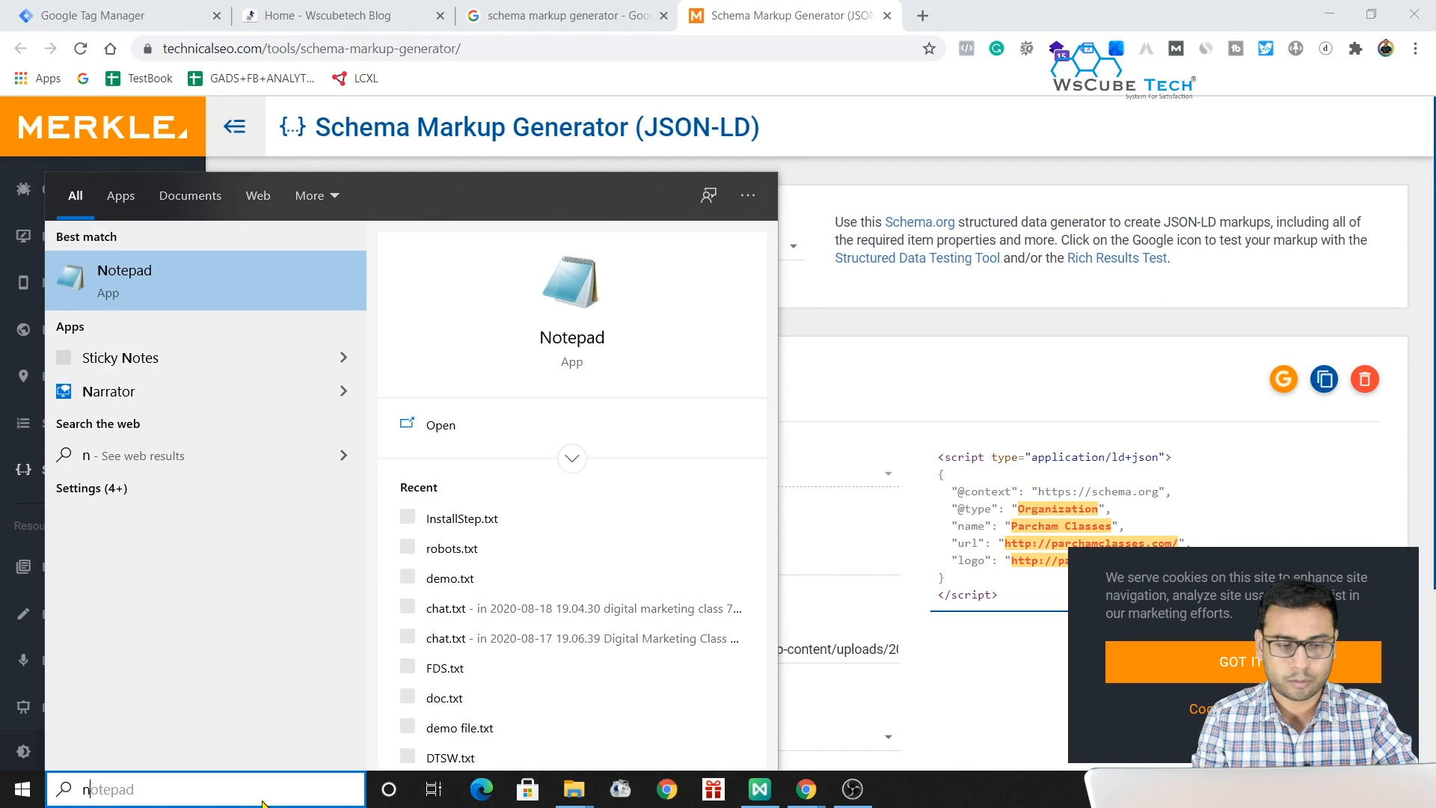
type("otepad")
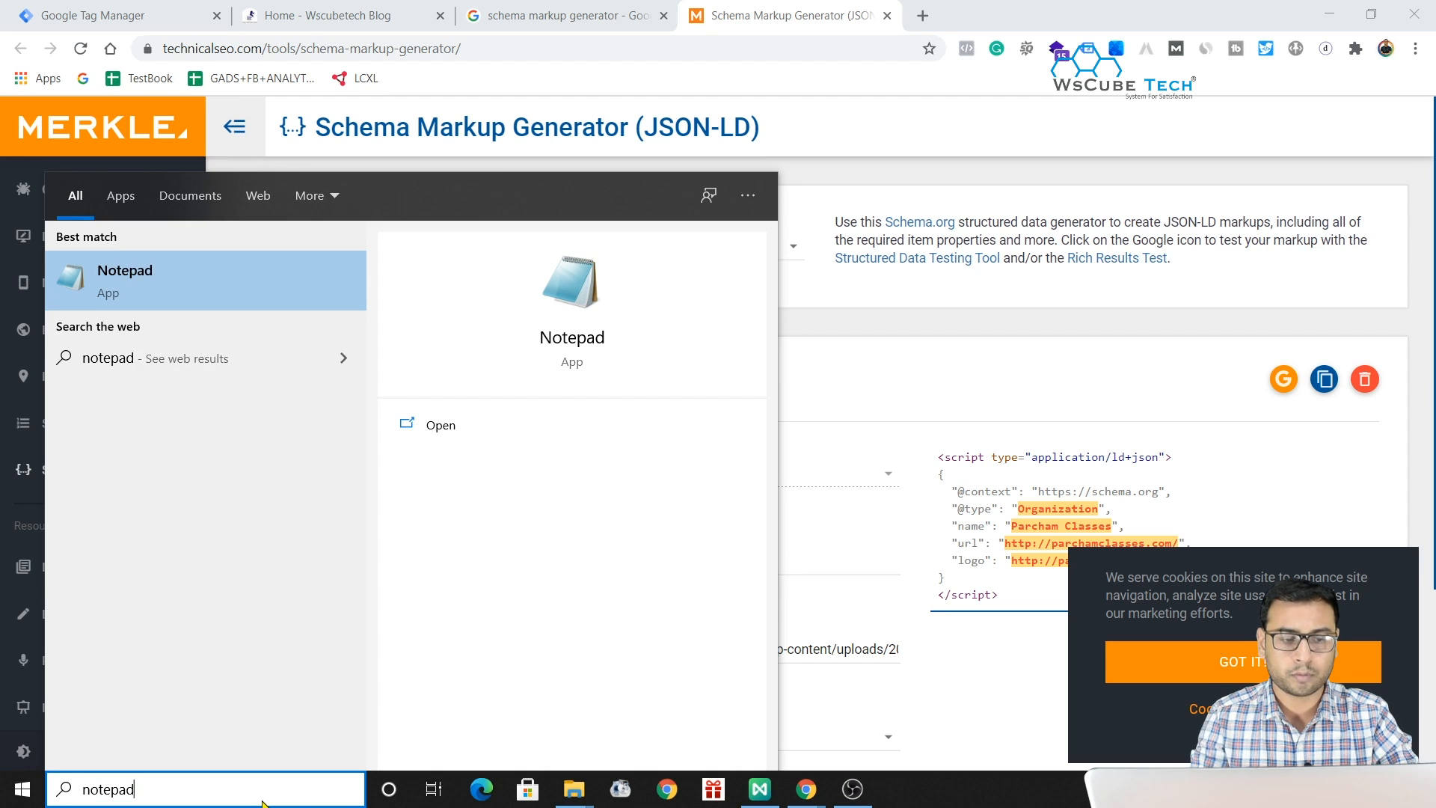
key("Return")
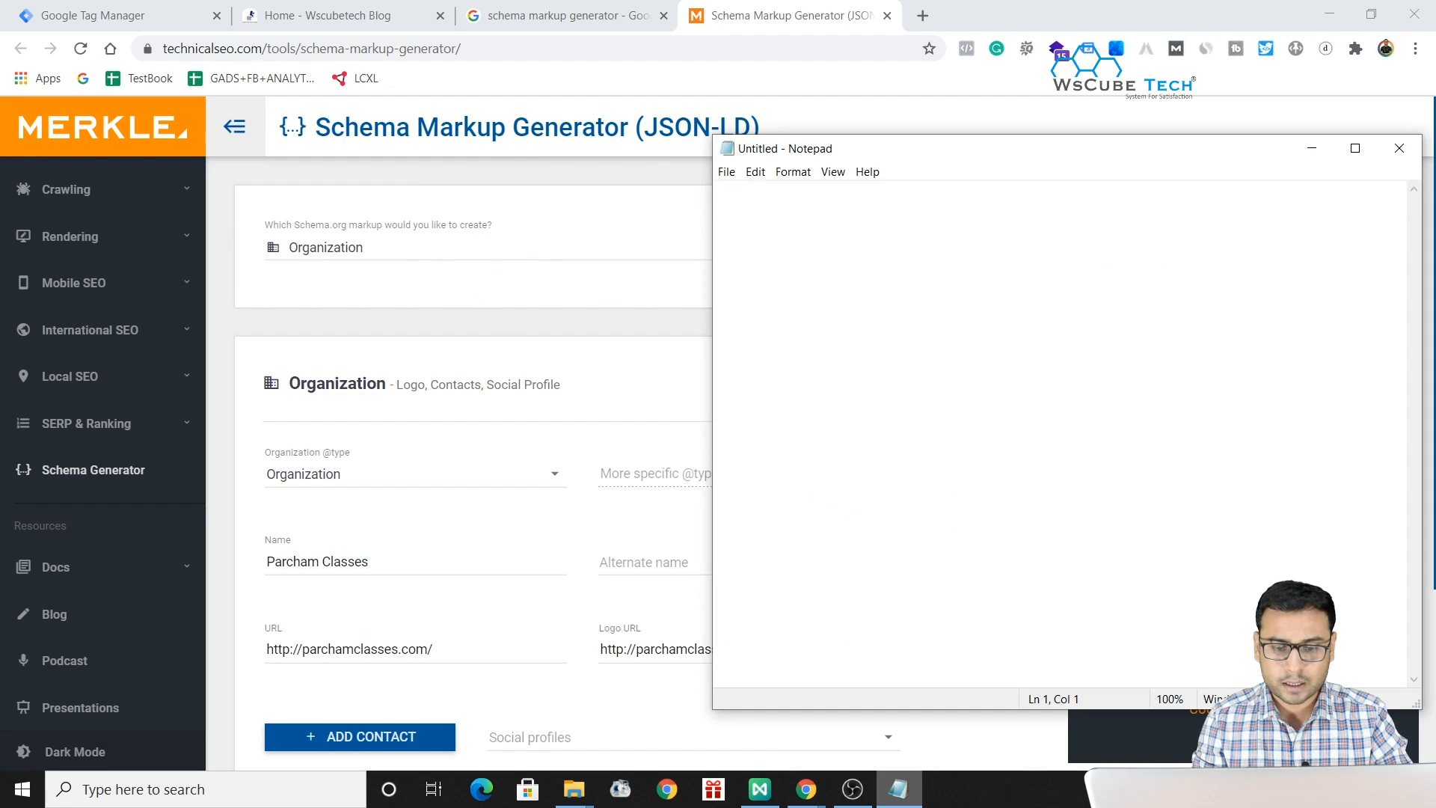
key("ctrl+v")
left_click_drag(950, 149, 437, 116)
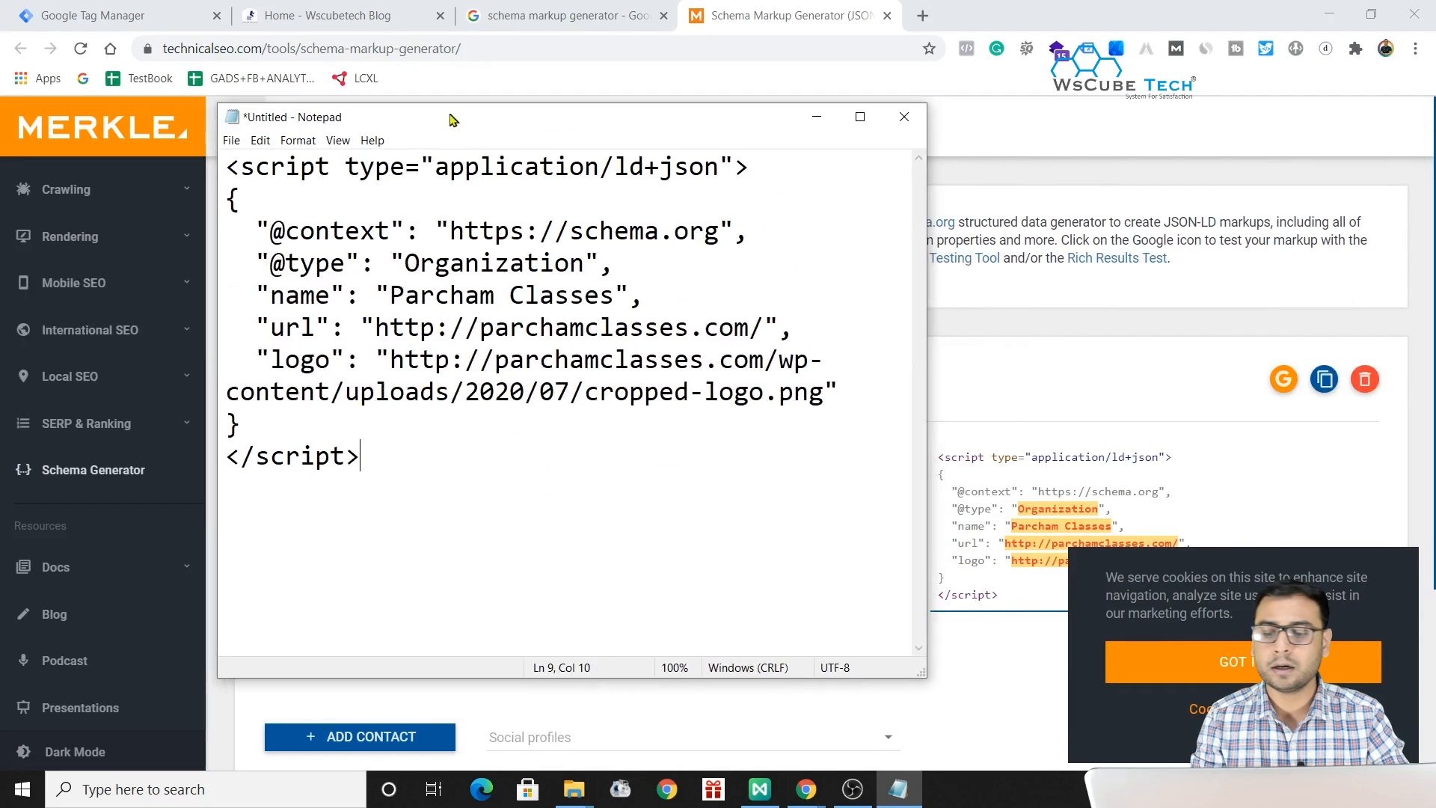
Send the generated markup to Google's Structured Data Testing Tool, validate it and dismiss the shutdown notice.
left_click(1049, 358)
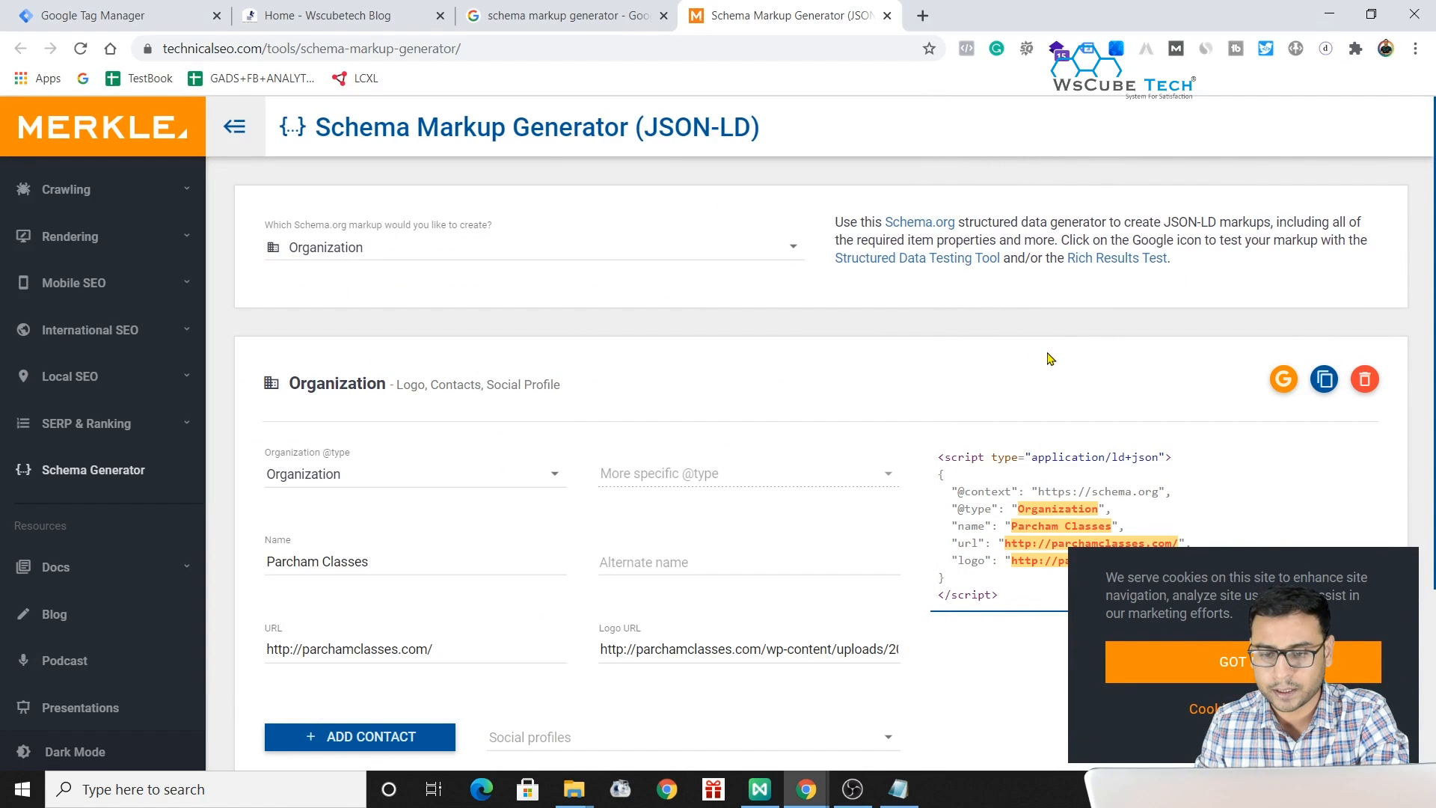
scroll(957, 493, "down", 3)
scroll(1096, 355, "up", 2)
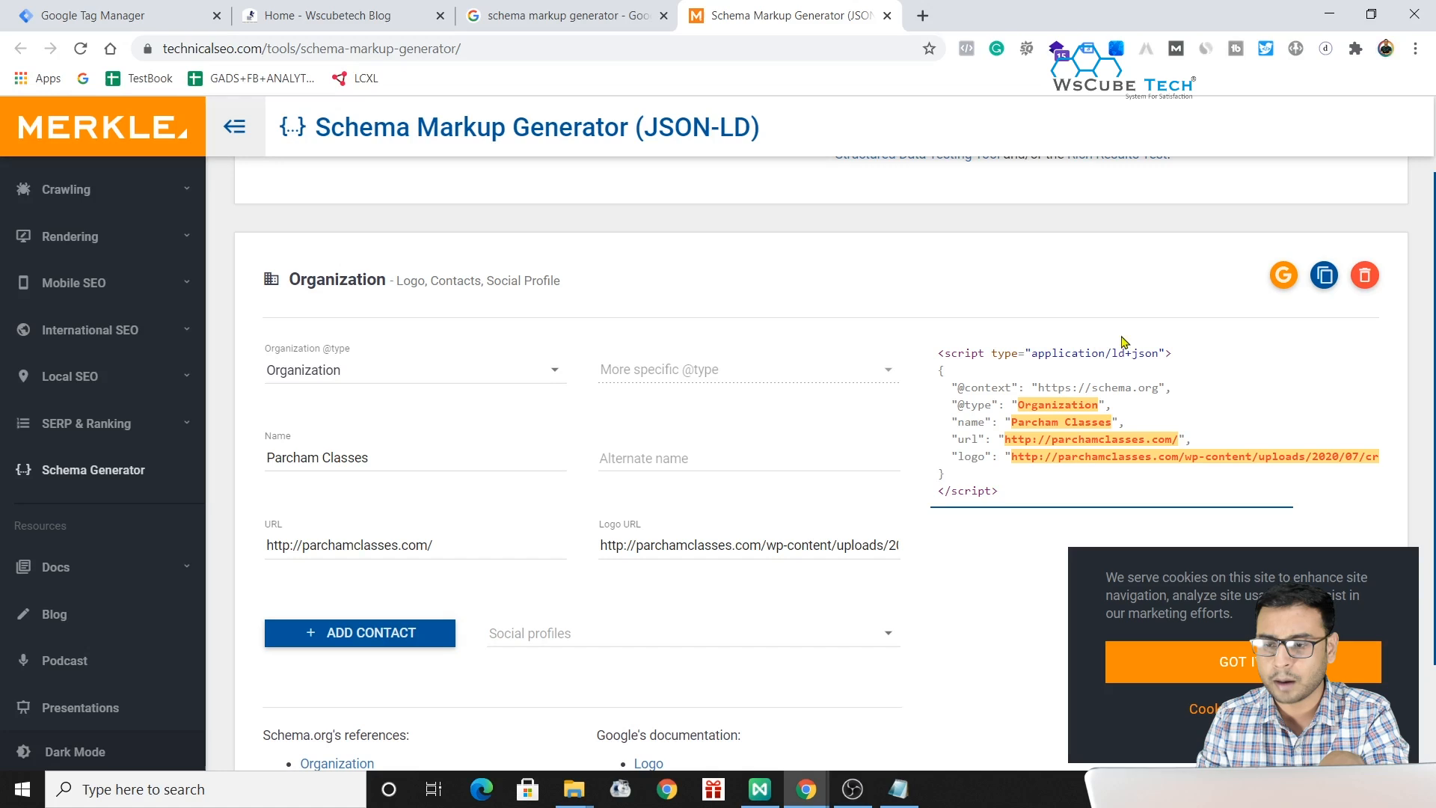
left_click(1279, 280)
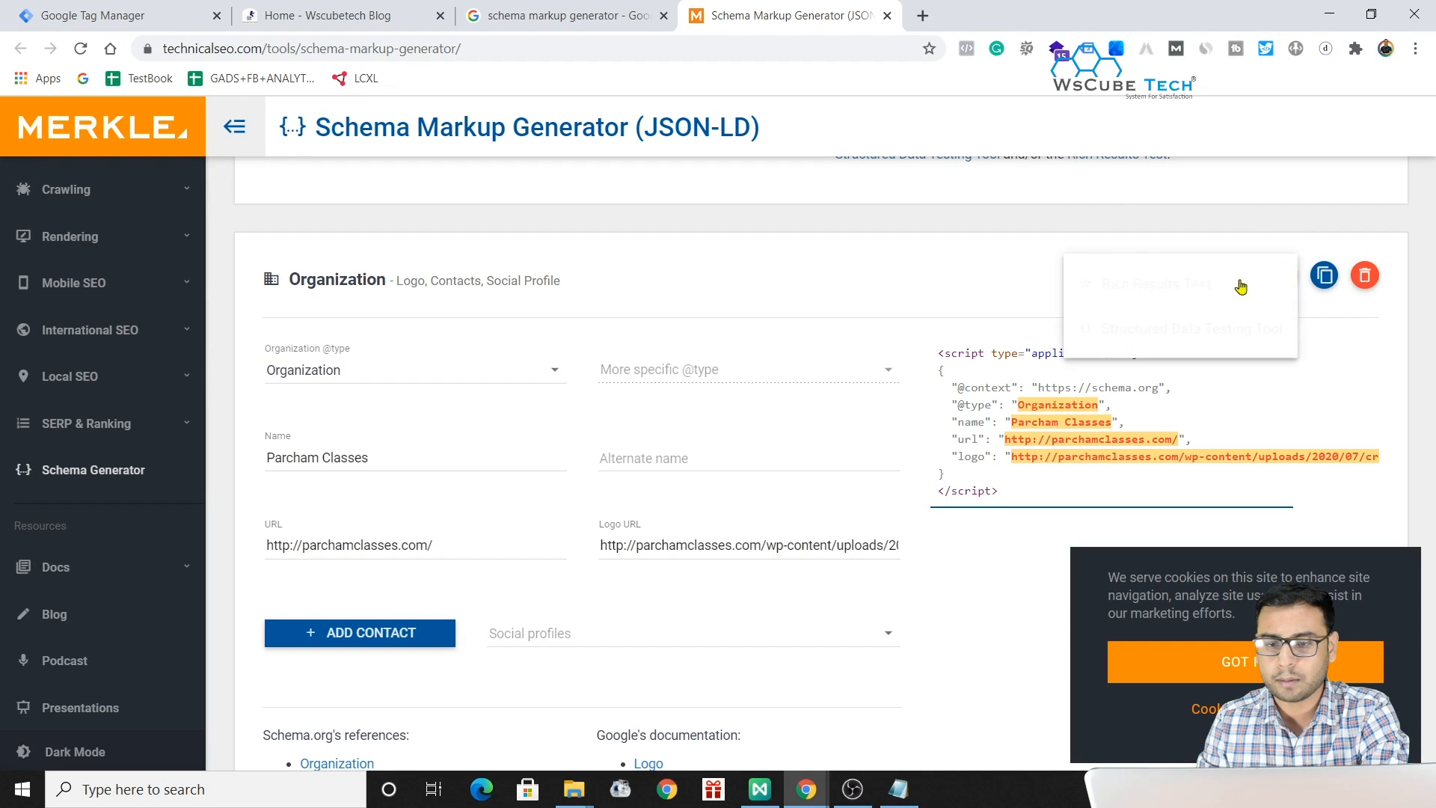
left_click(1131, 323)
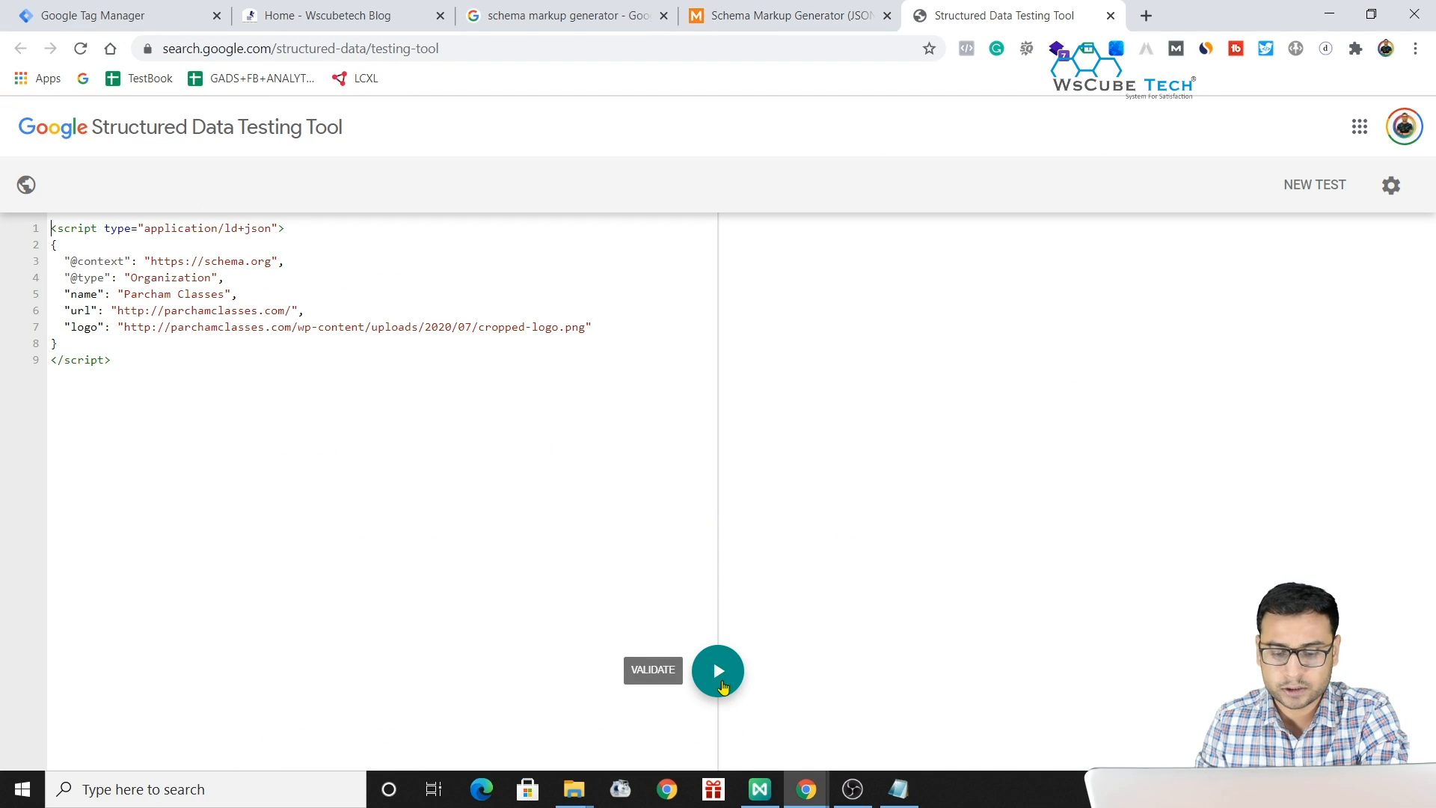
left_click(717, 671)
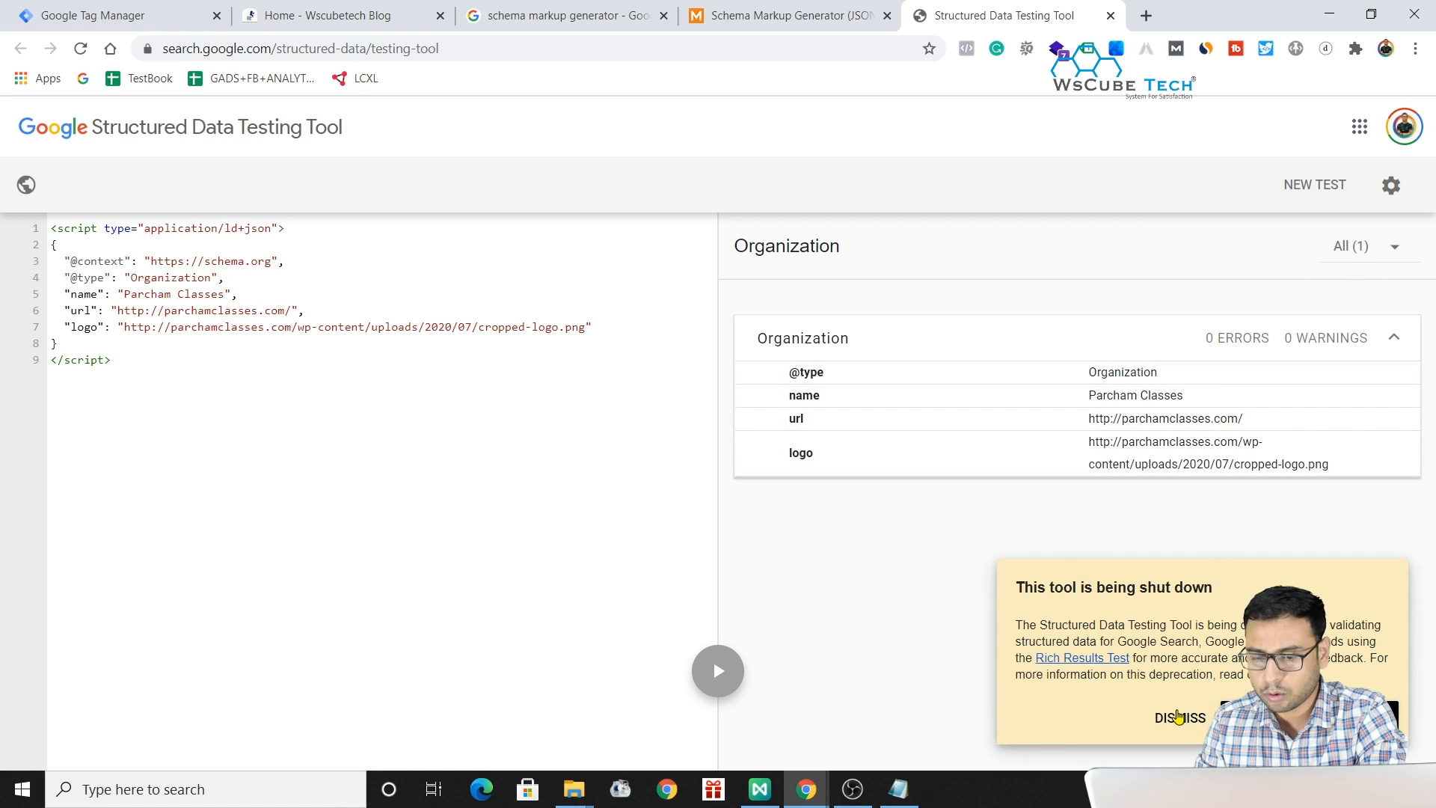
left_click(1179, 716)
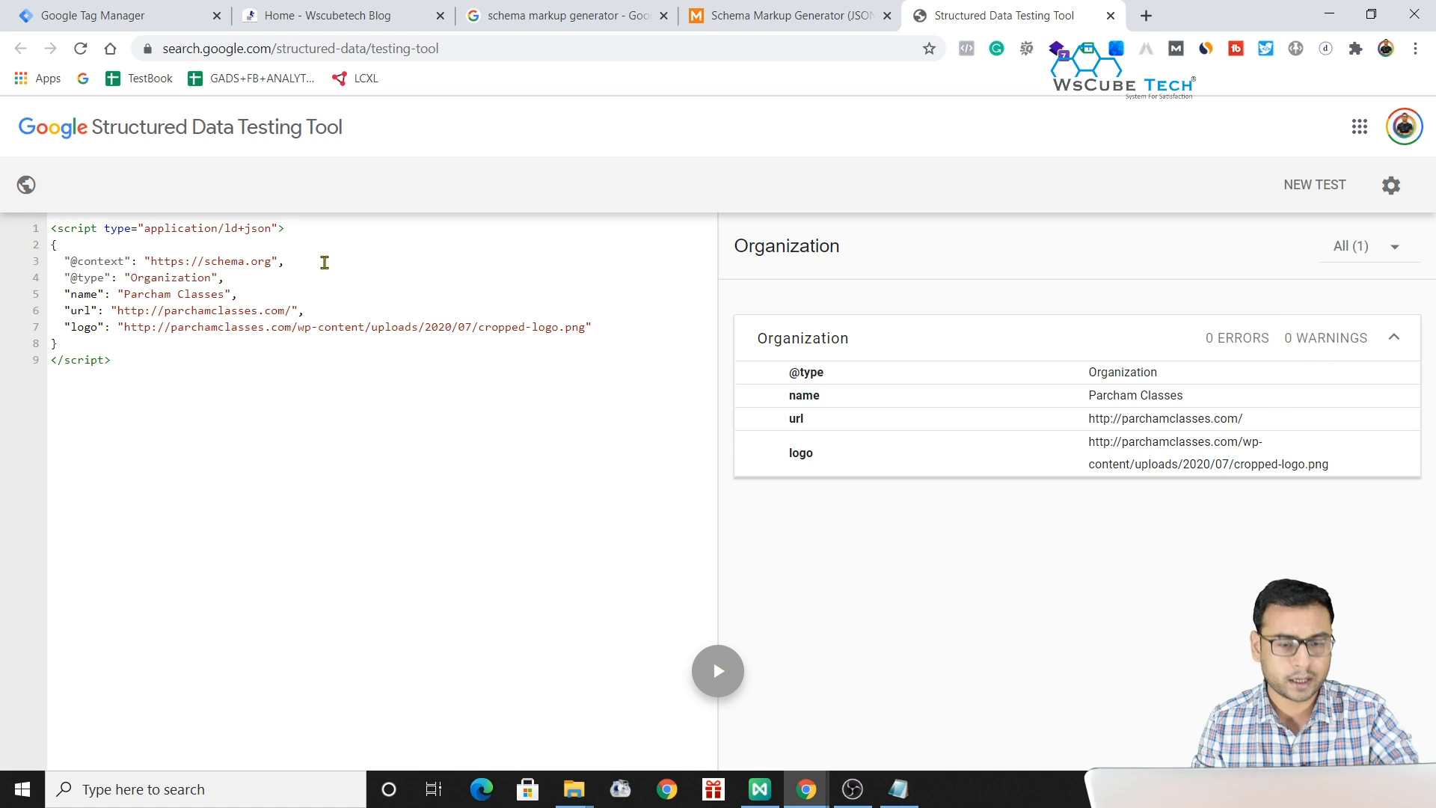
Test the validation with the closing quotation mark of the "name" key removed, and validate again with the mark restored.
left_click(236, 294)
type(",")
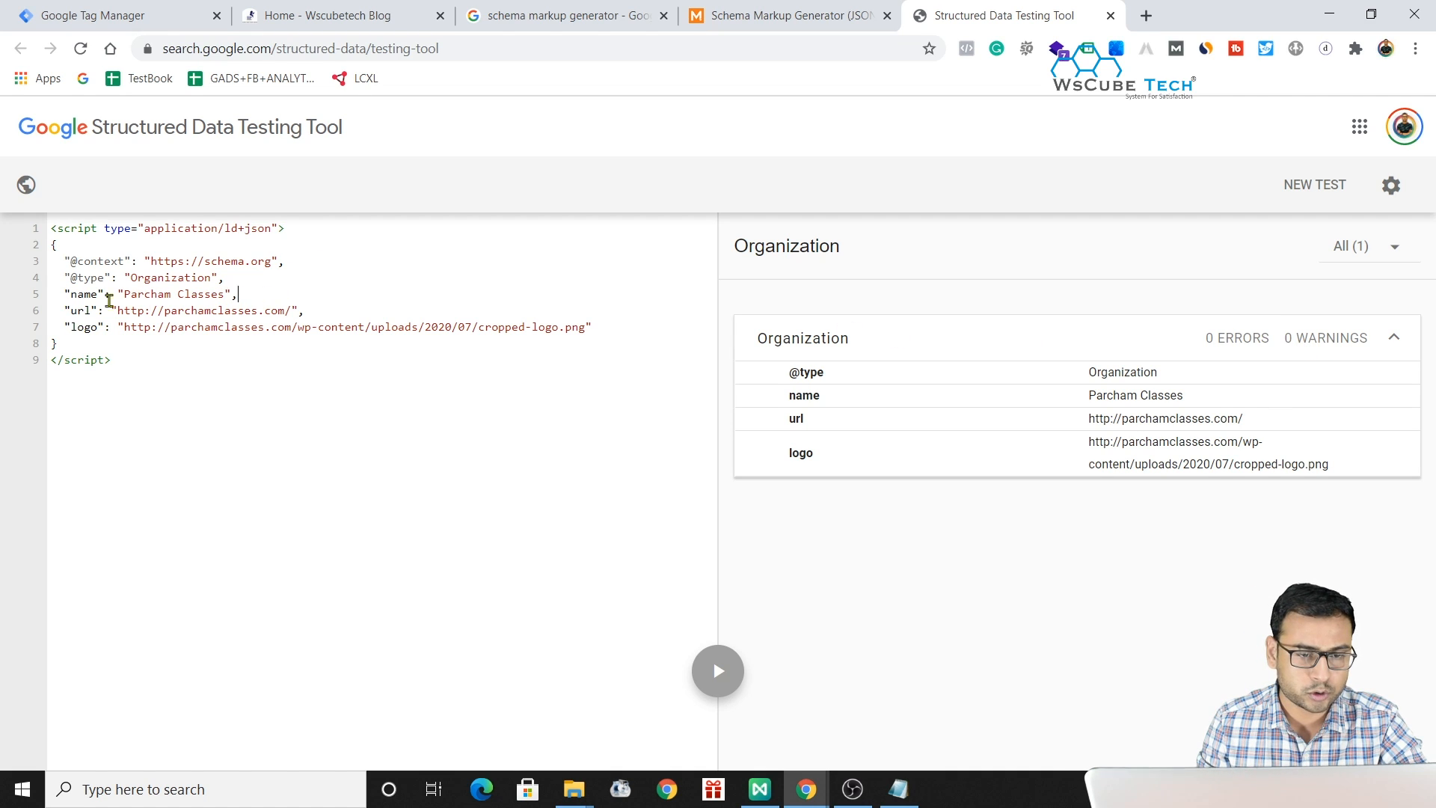
left_click(99, 297)
key("Delete")
left_click(314, 429)
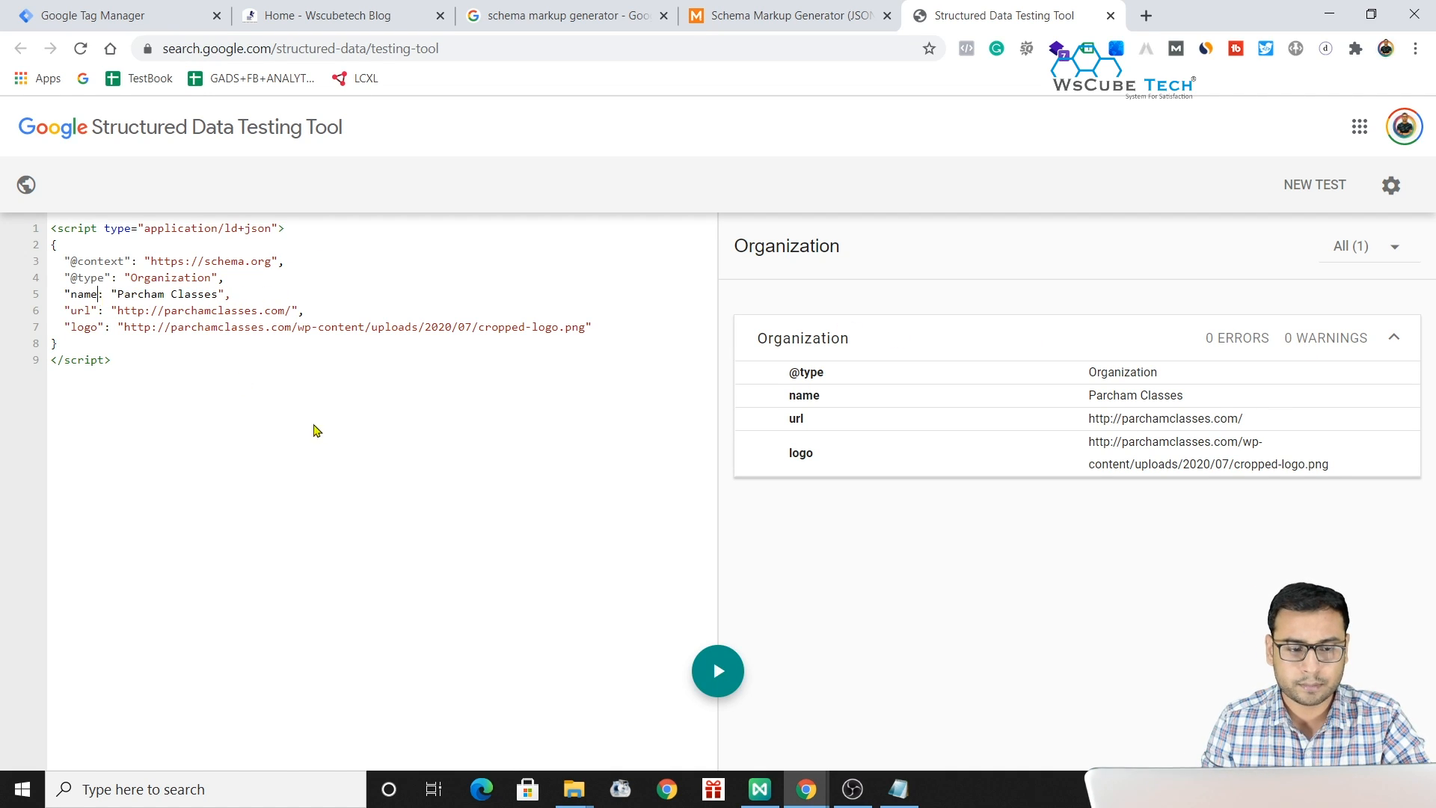
left_click(718, 670)
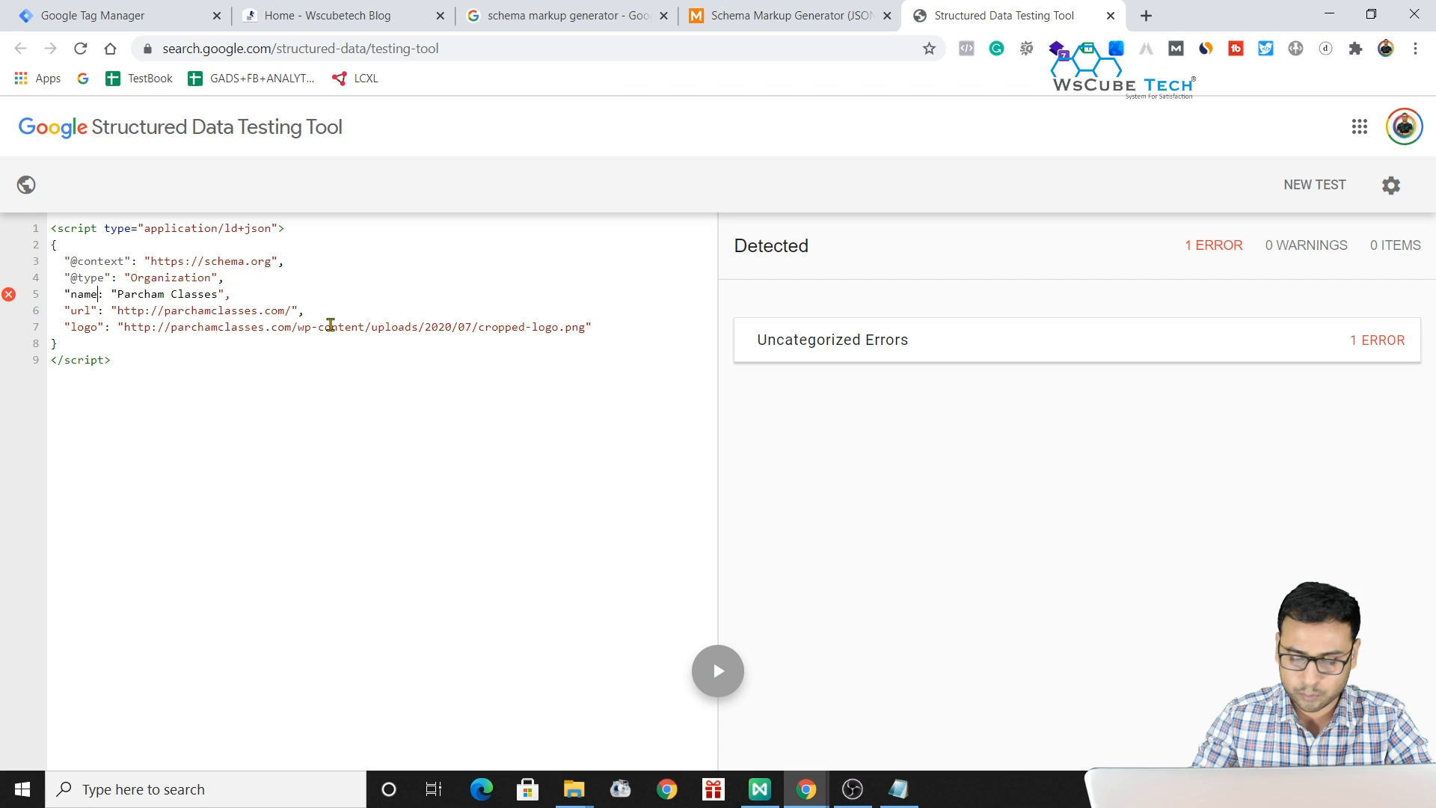
type("\"")
left_click(700, 683)
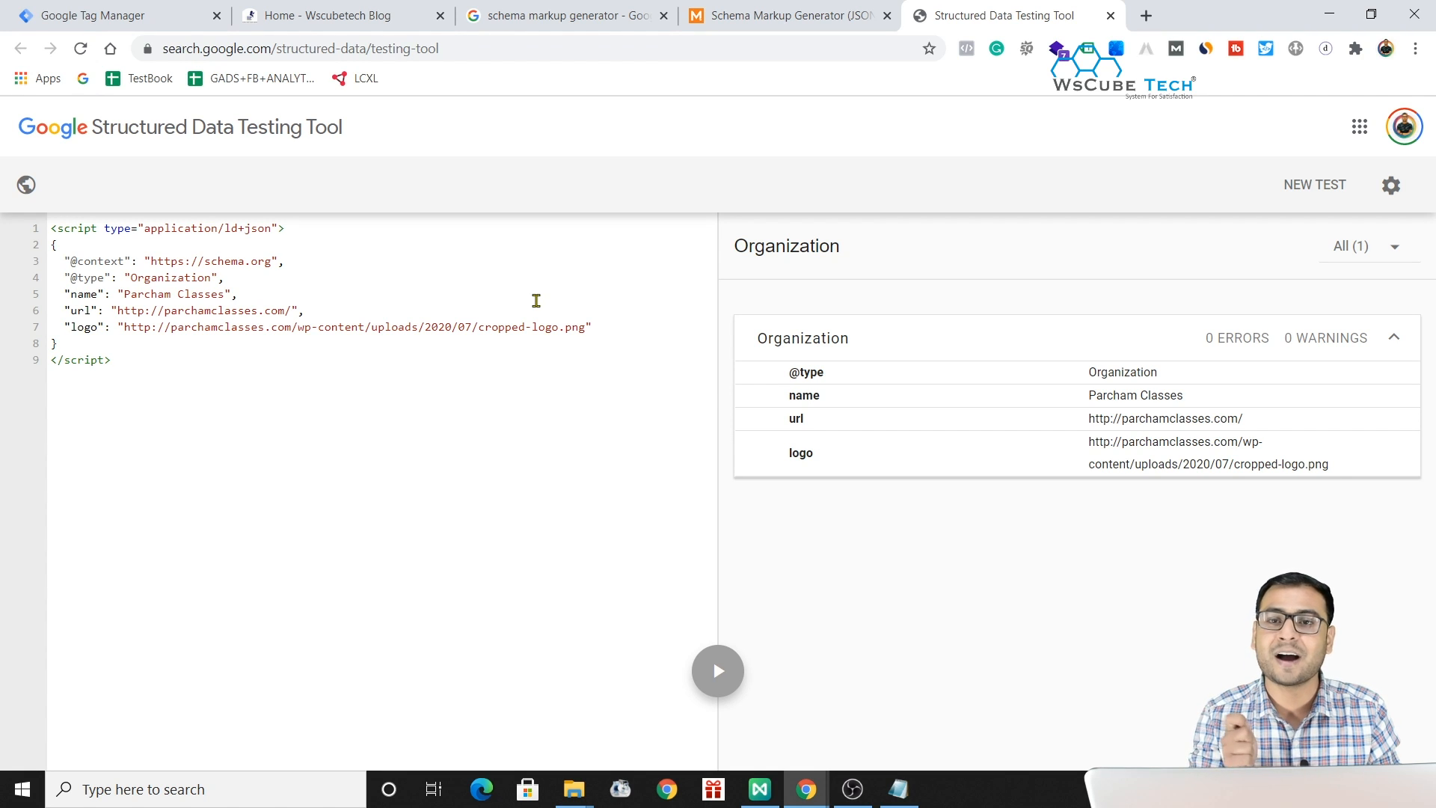
Copy the entire JSON-LD script from the Notepad document and return to the browser.
left_click(898, 789)
key("ctrl+a")
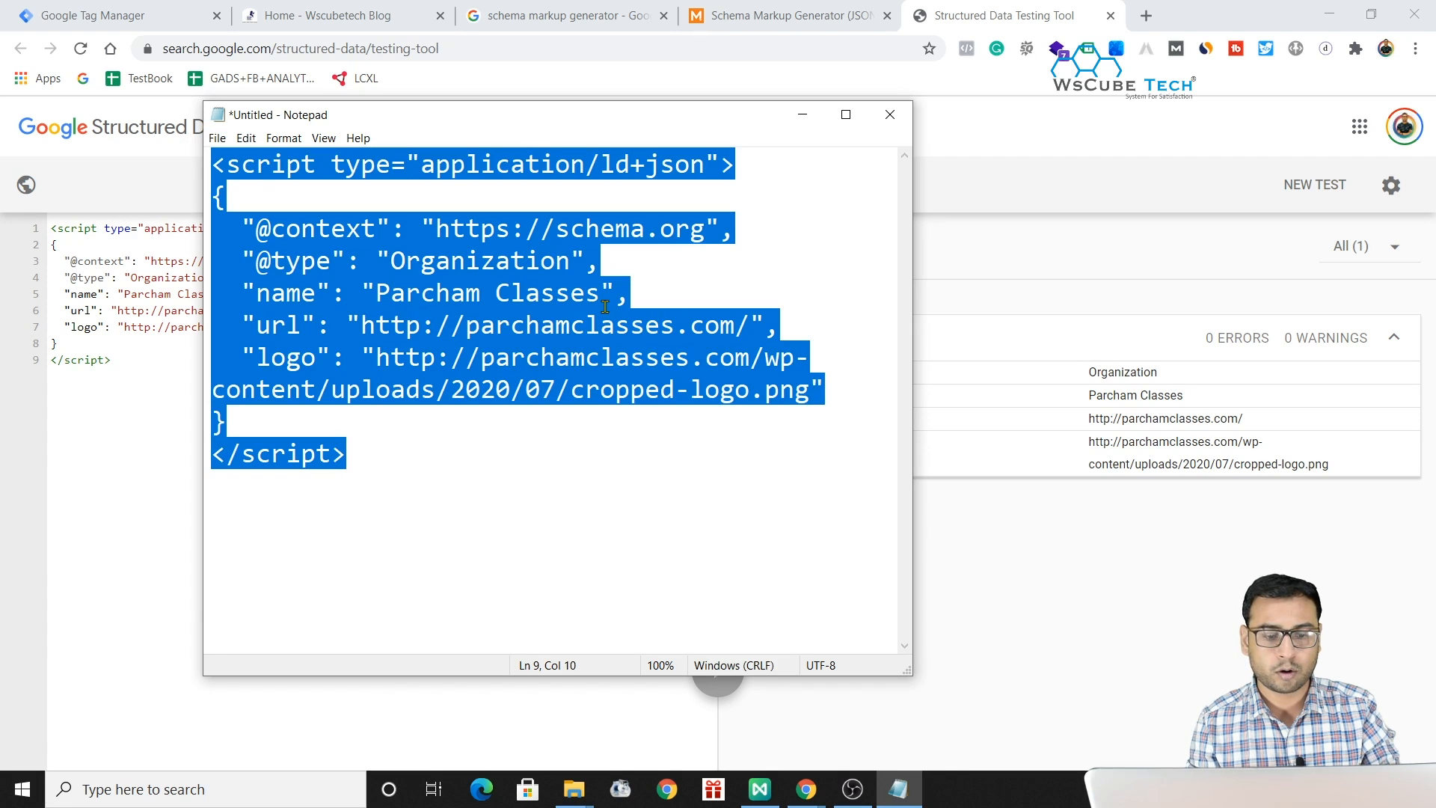
left_click(201, 348)
Switch to Google Tag Manager and create a new tag named Organization Schema.
left_click(184, 11)
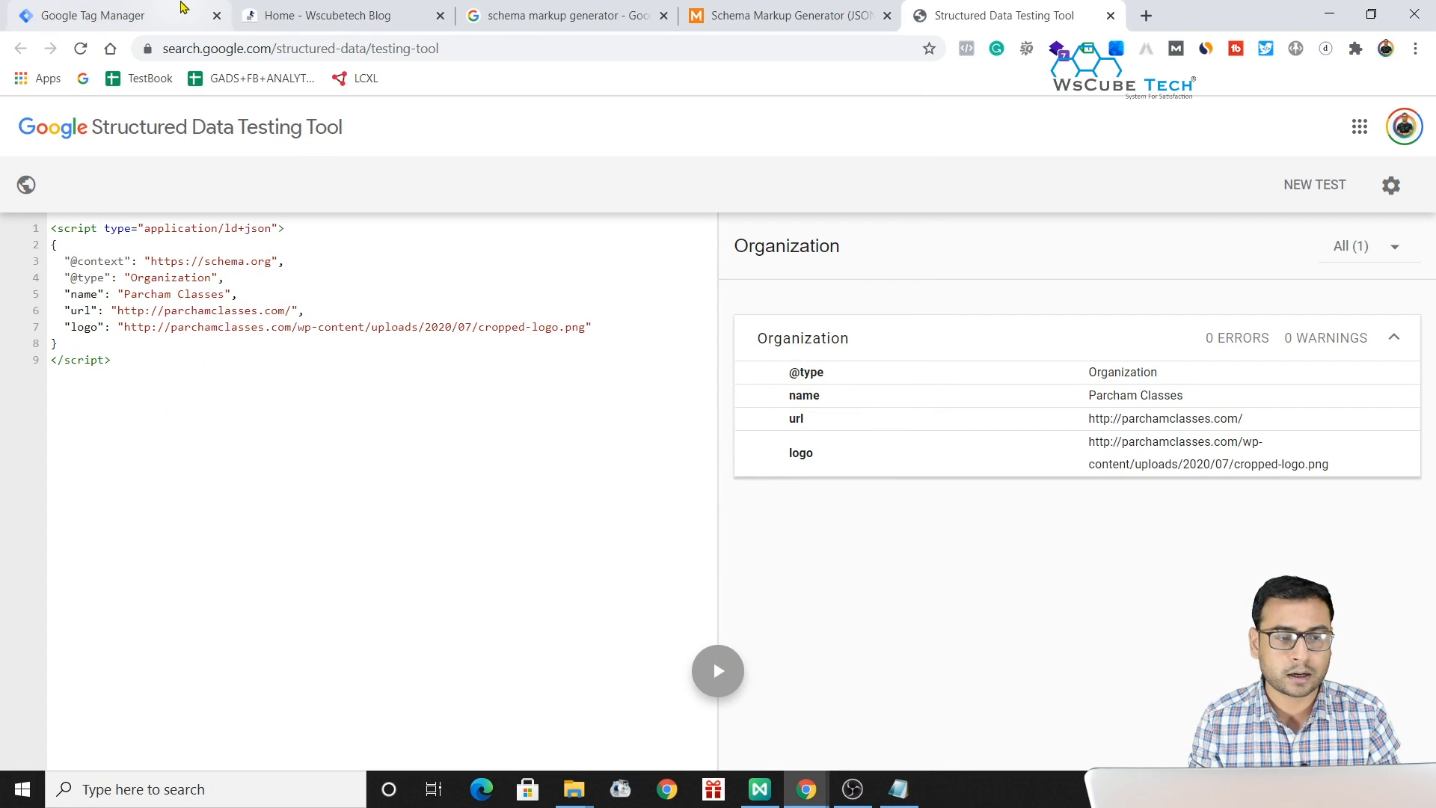
scroll(714, 338, "up", 3)
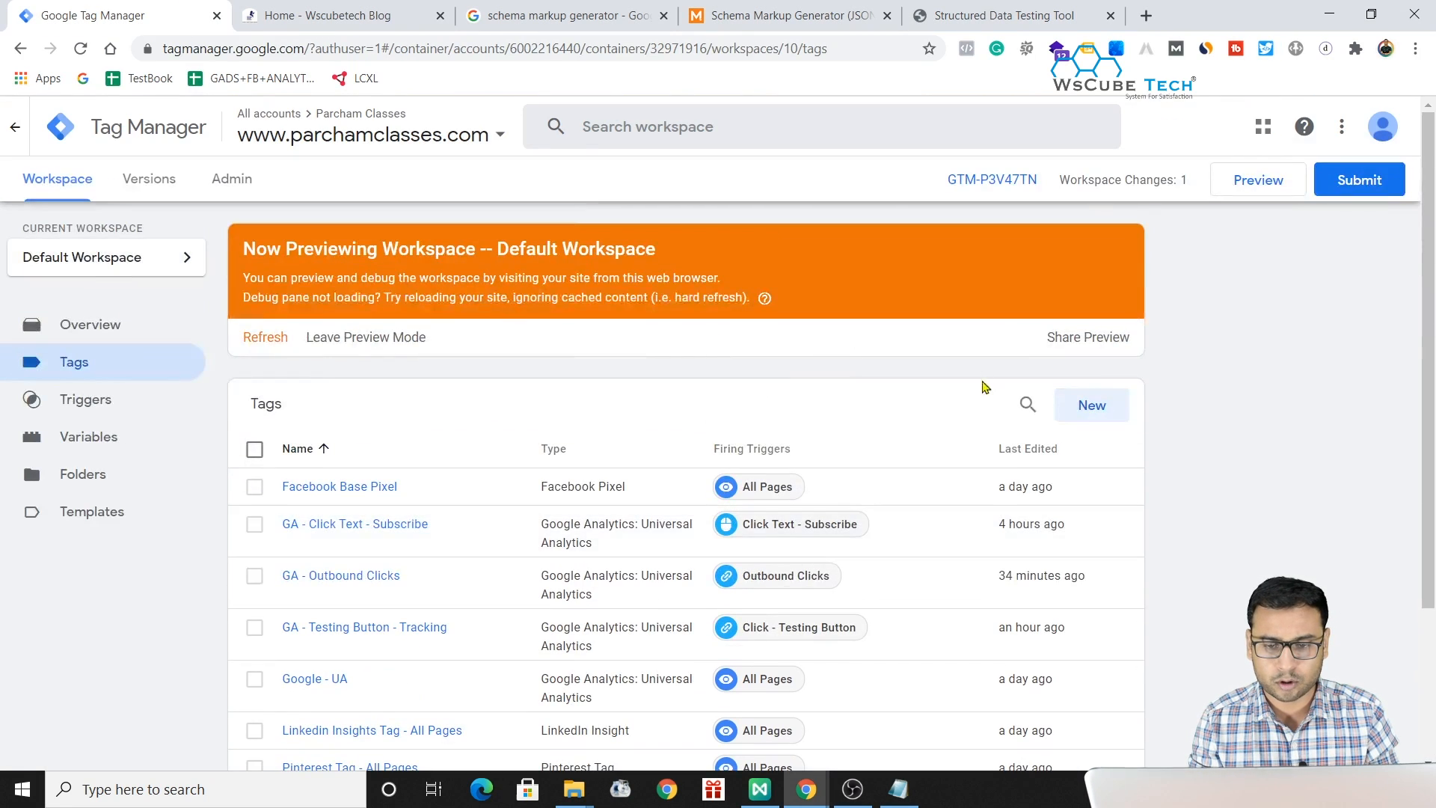
left_click(1088, 405)
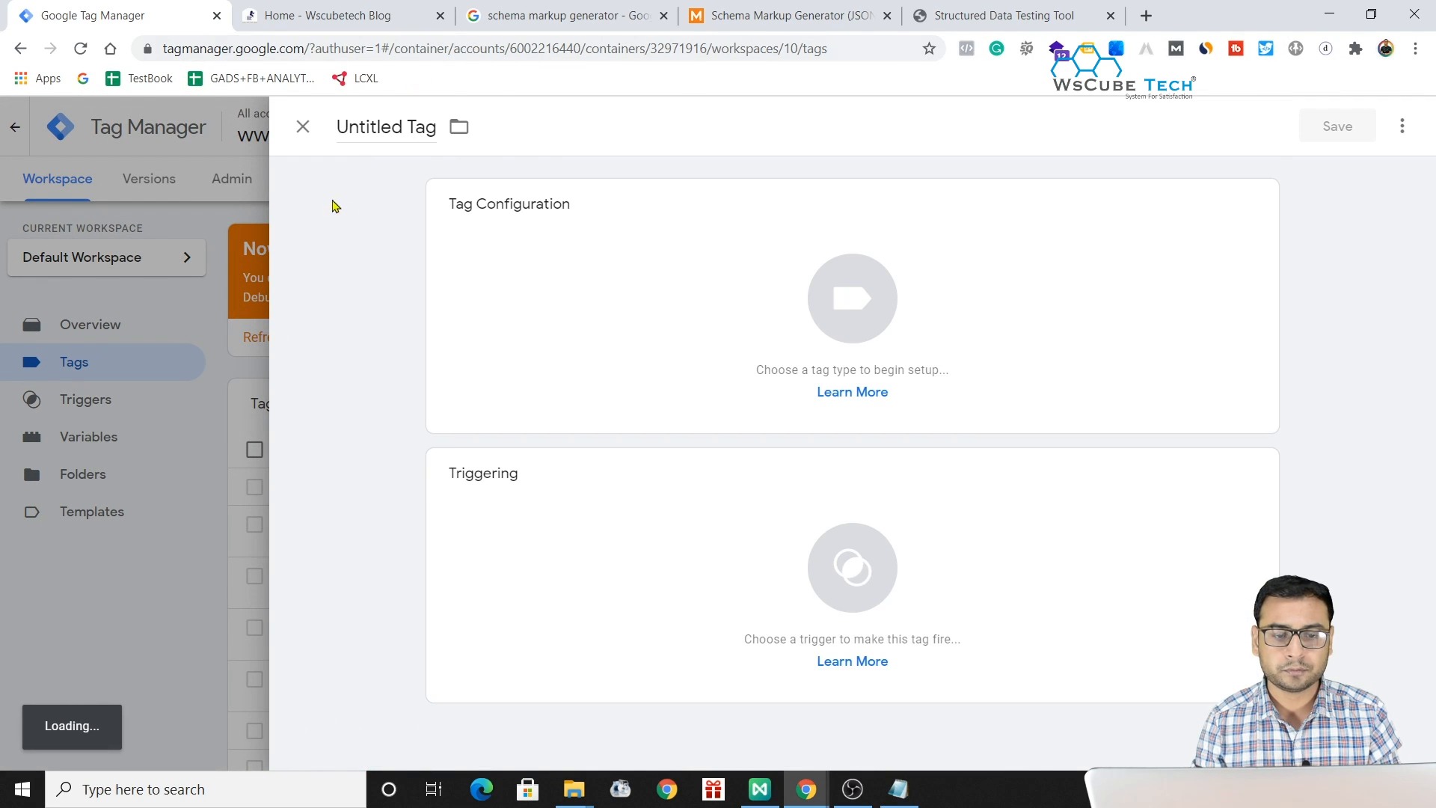
left_click(364, 129)
type("Org")
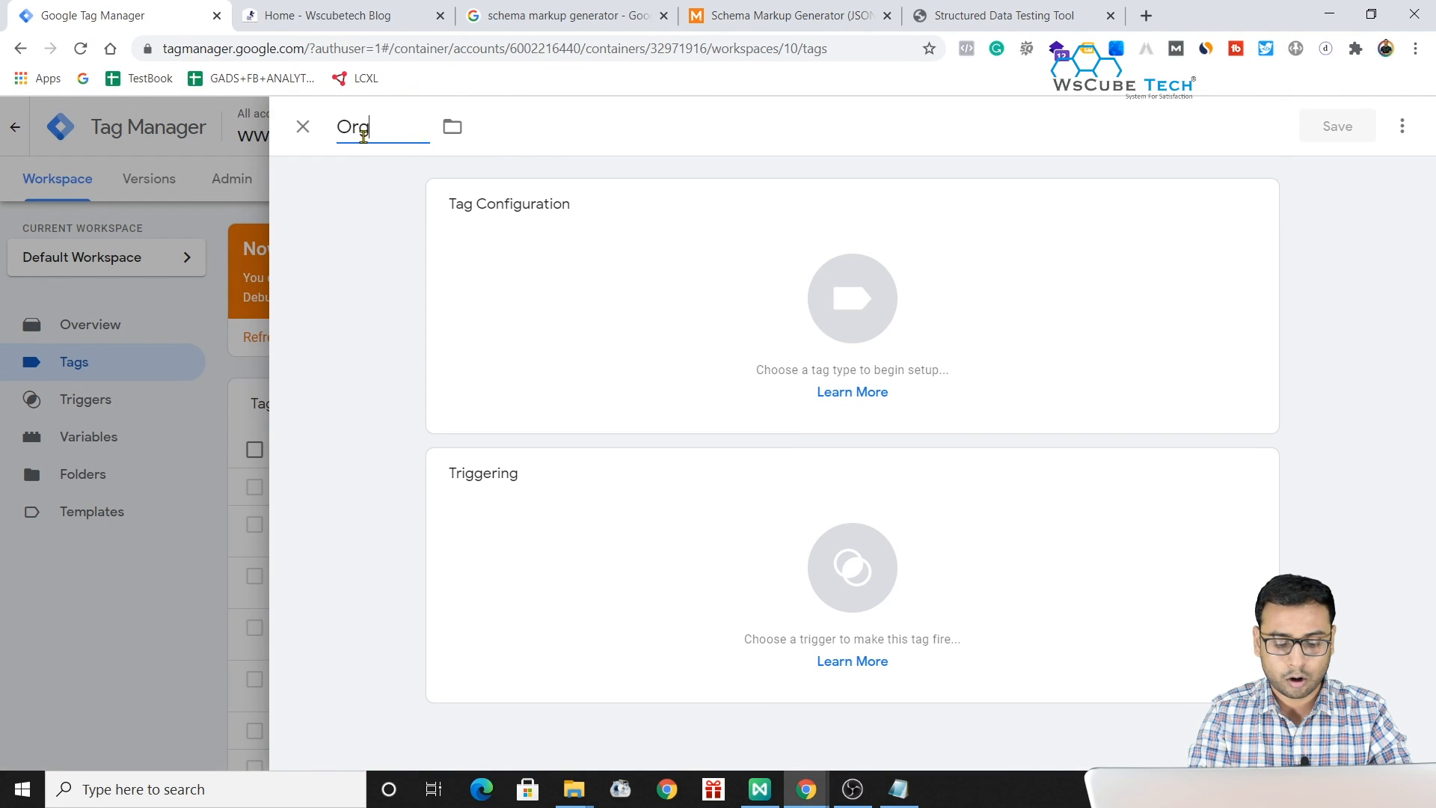
type("anization Schema")
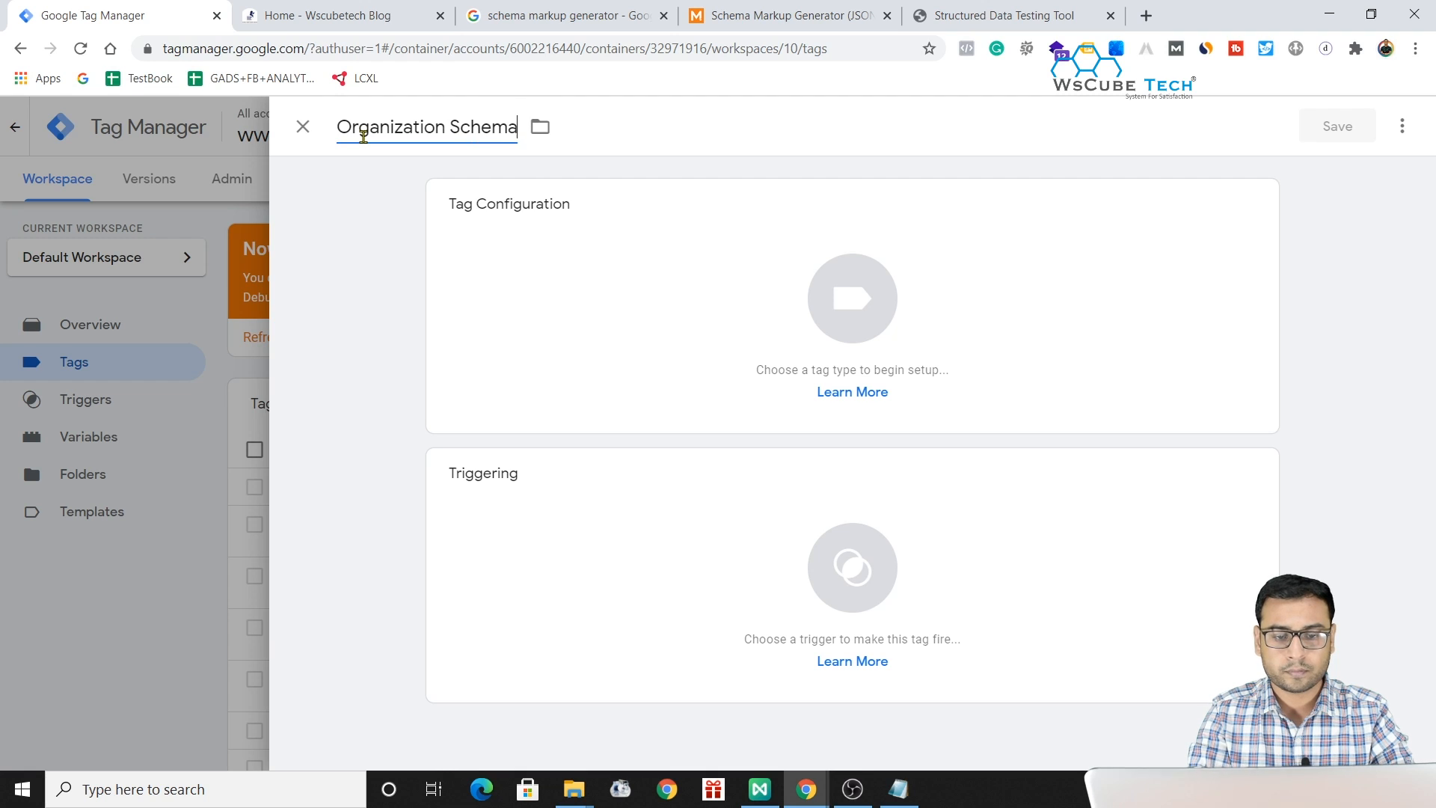
Set the tag type to Custom HTML and paste the organization JSON-LD script as its HTML.
left_click(808, 290)
scroll(1156, 491, "down", 5)
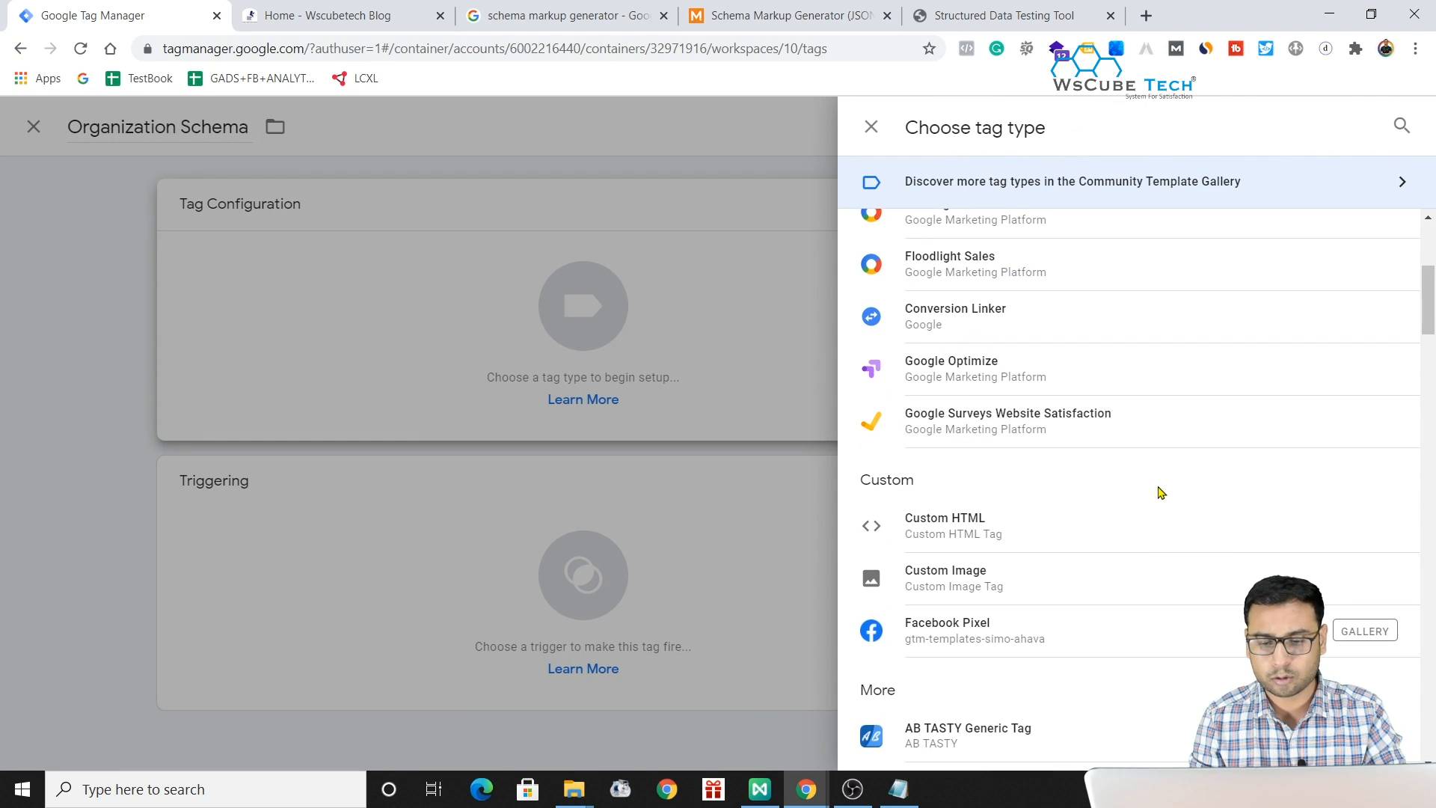
left_click(945, 516)
left_click(575, 438)
key("ctrl+v")
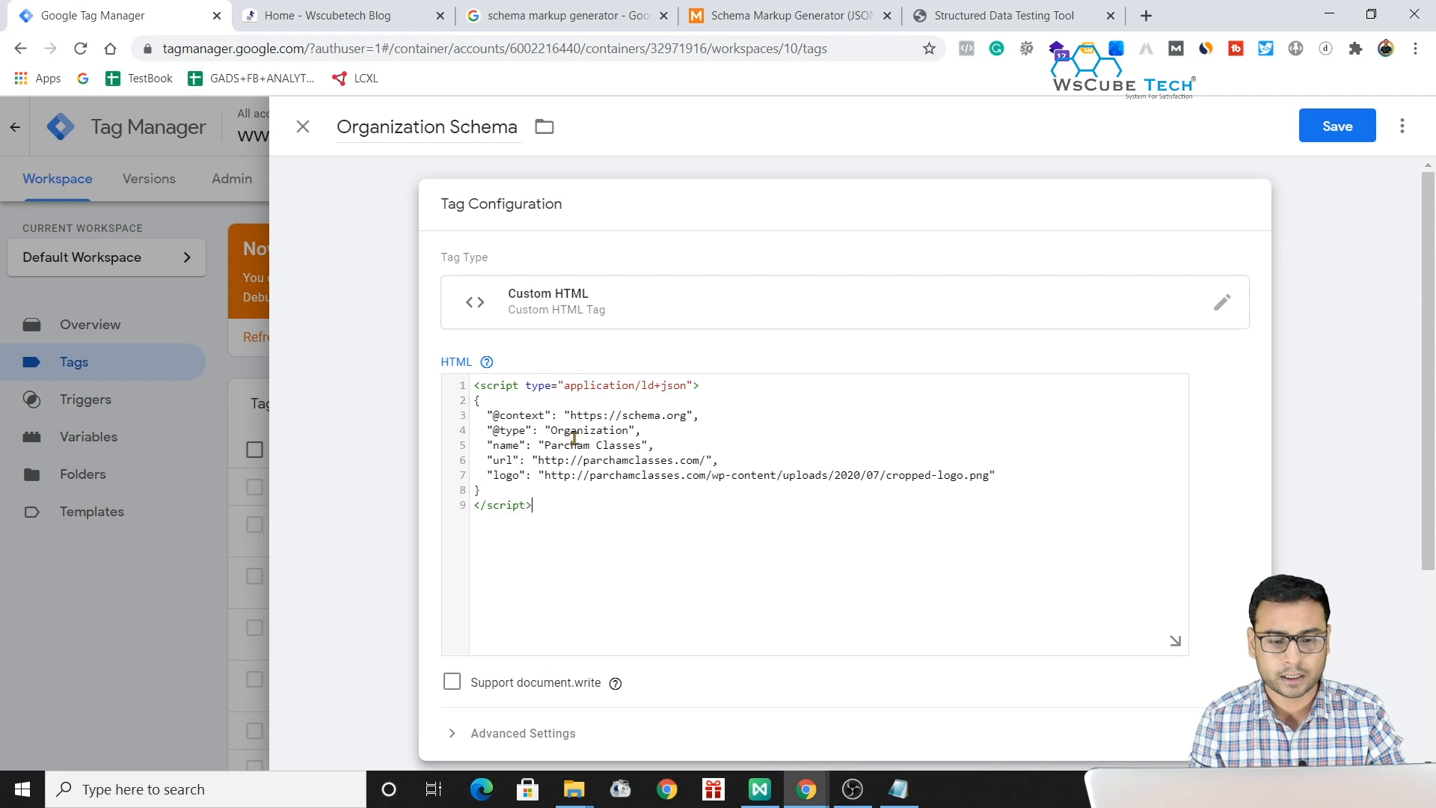
Assign the All Pages trigger to the Organization Schema tag.
scroll(819, 464, "down", 4)
left_click(650, 632)
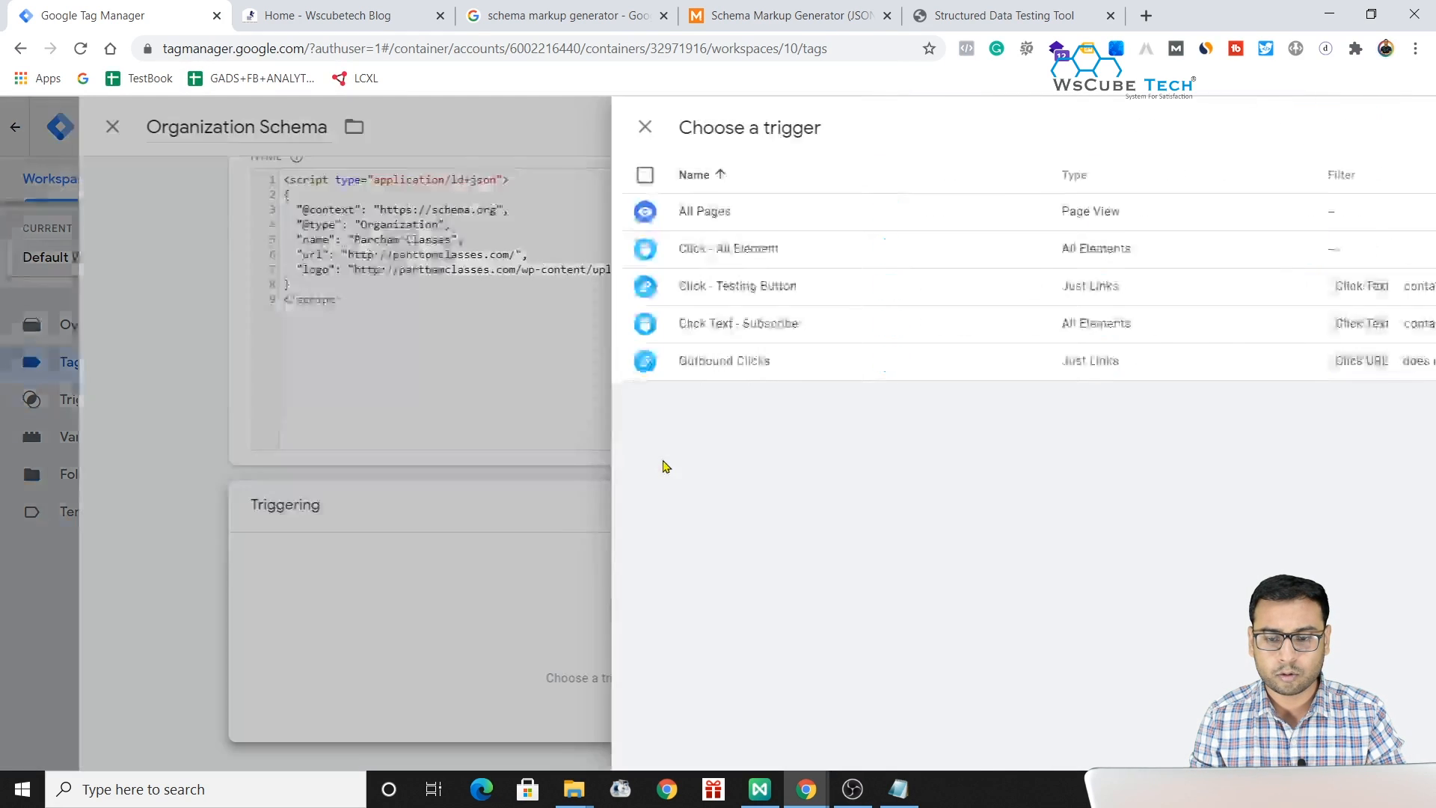
left_click(371, 210)
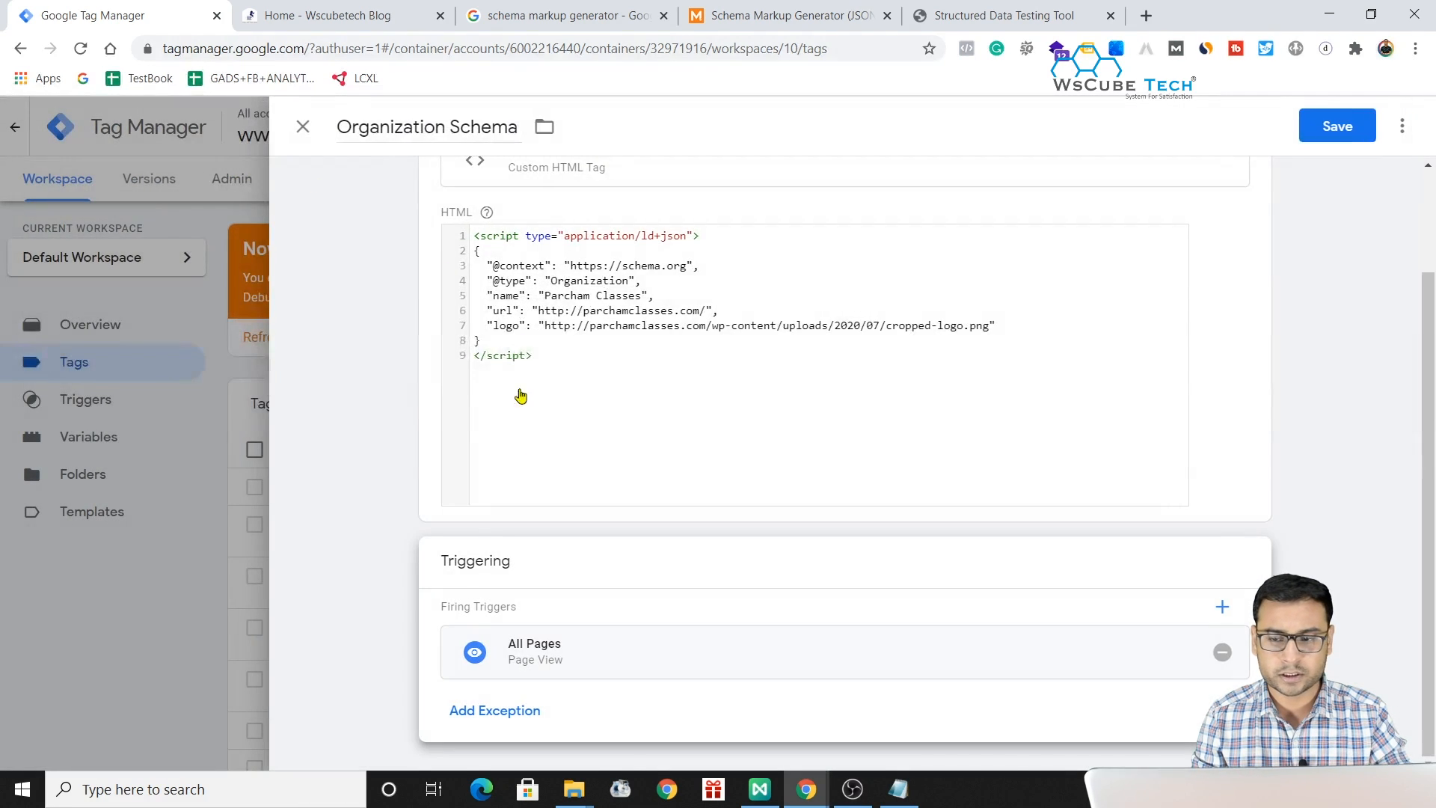
Save the Organization Schema tag and leave the workspace's preview mode.
left_click(1344, 125)
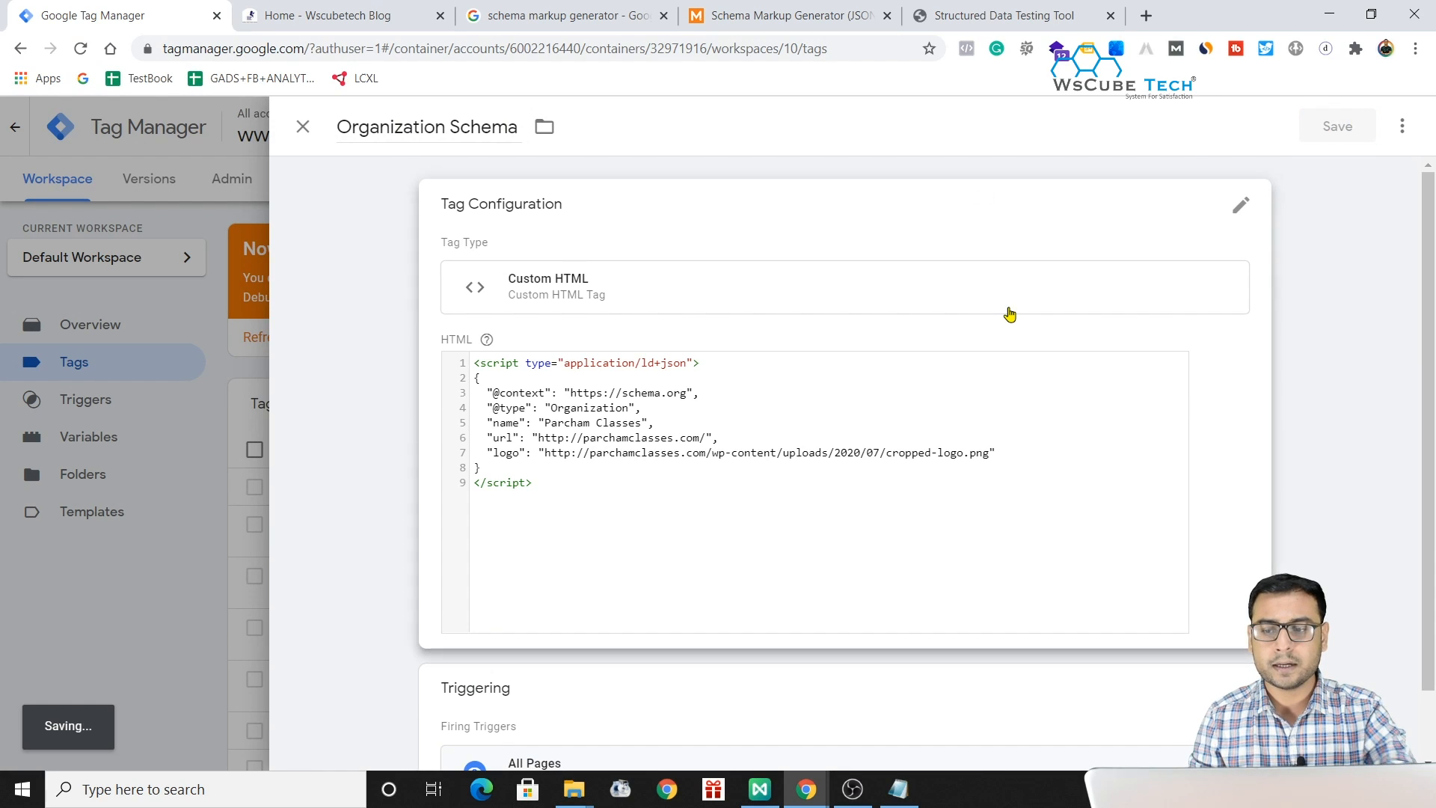
scroll(1008, 312, "down", 1)
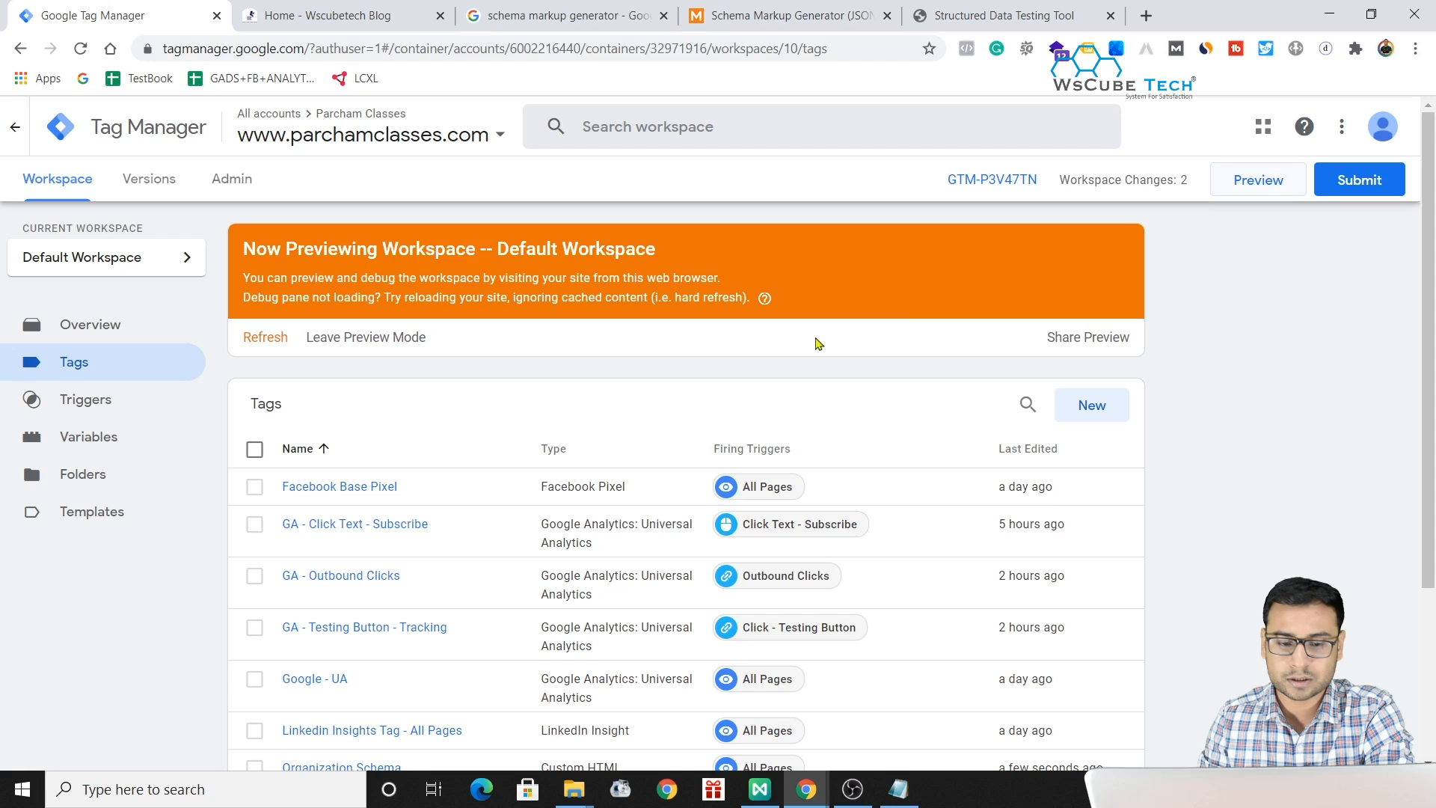
left_click(371, 338)
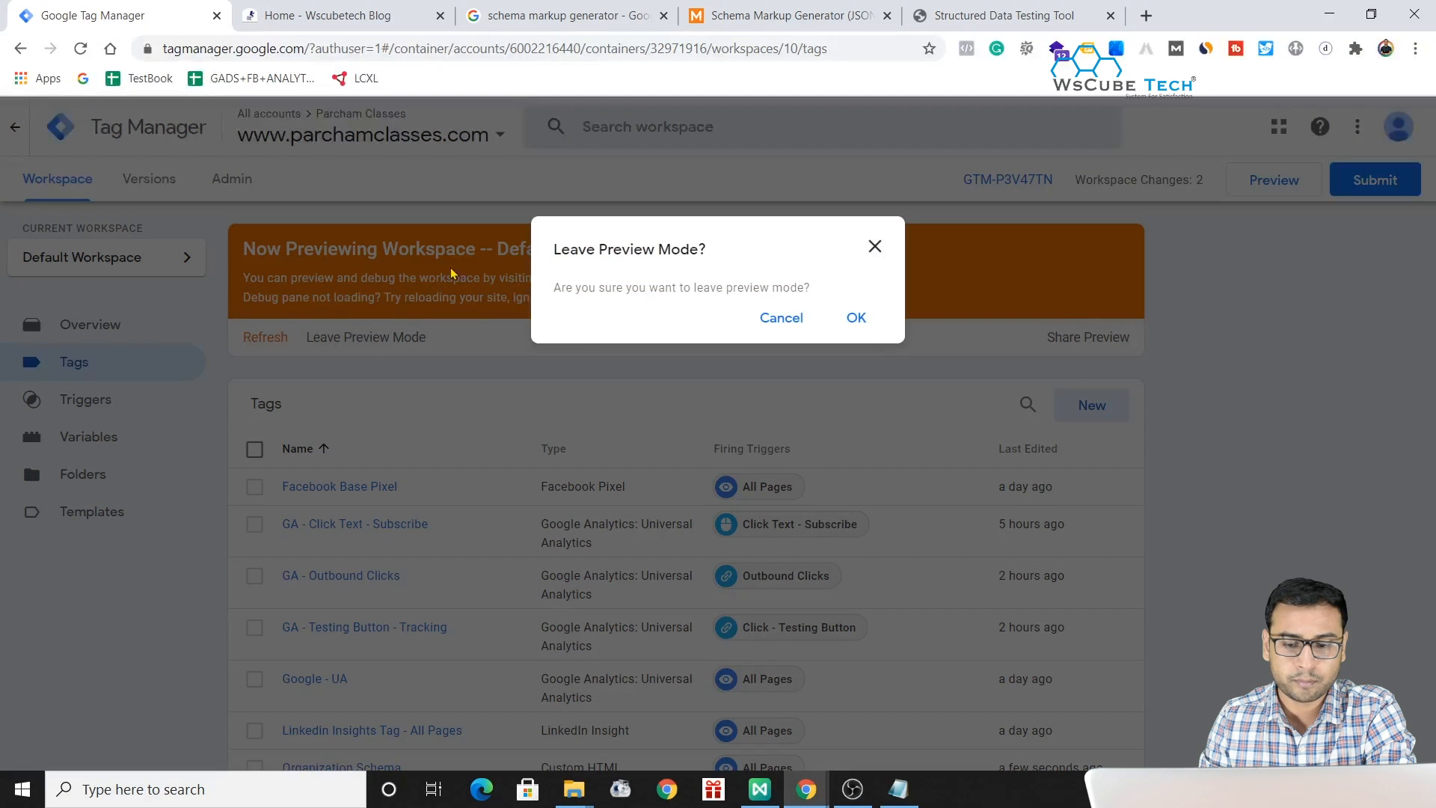
left_click(843, 323)
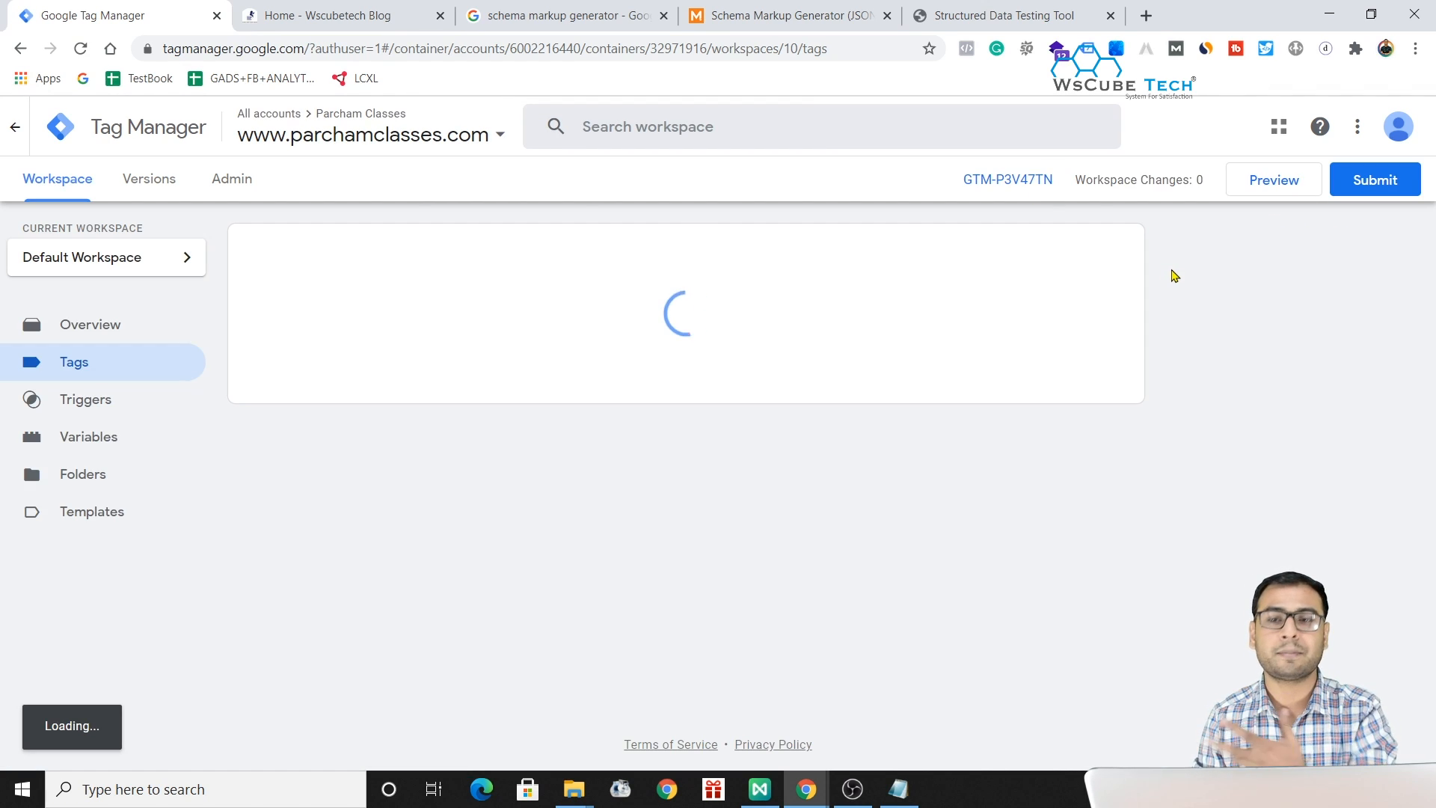
Start submitting the workspace changes and name the version "Added Schema - Organization".
left_click(1371, 182)
left_click(535, 342)
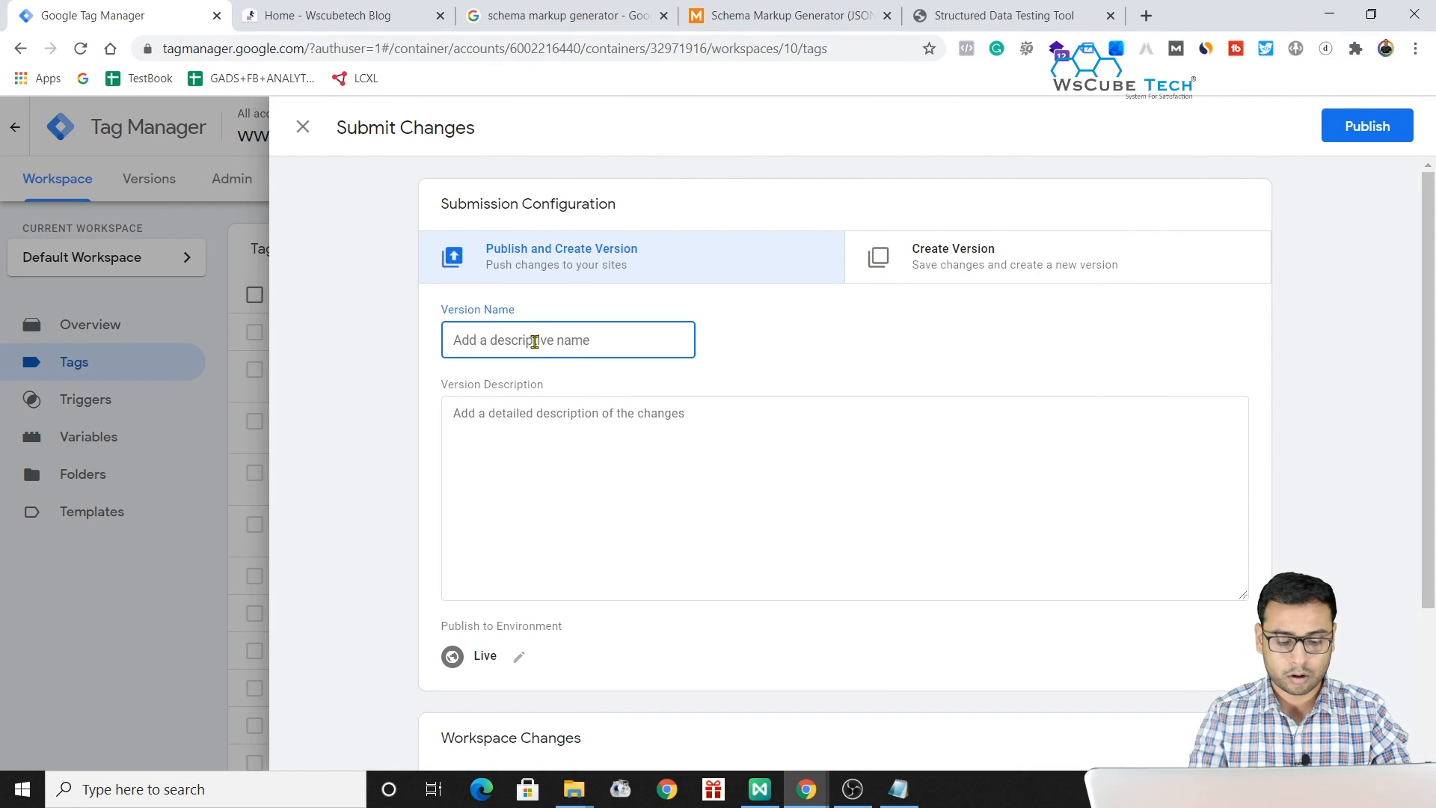
type("Schema Organization")
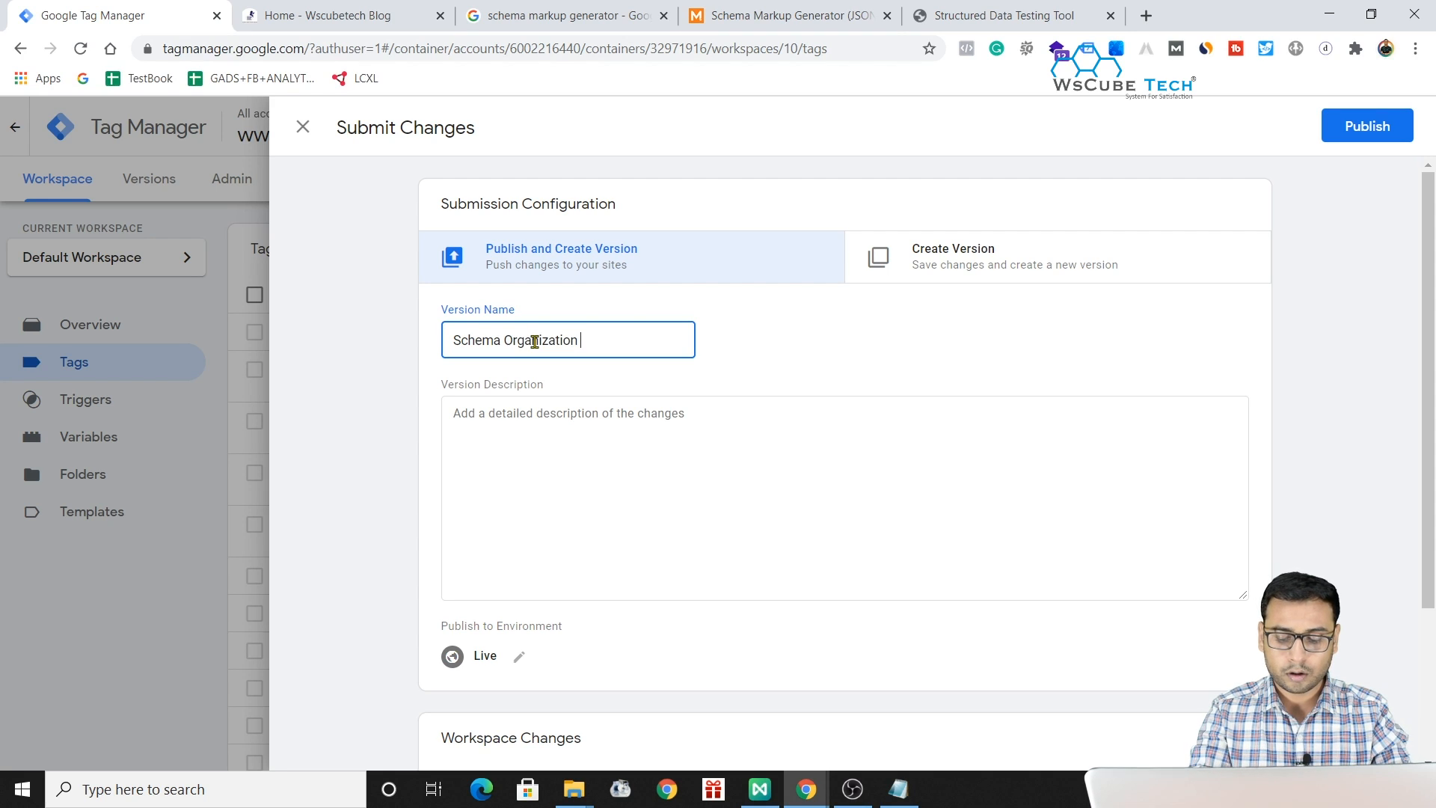
type(" - All PAge s")
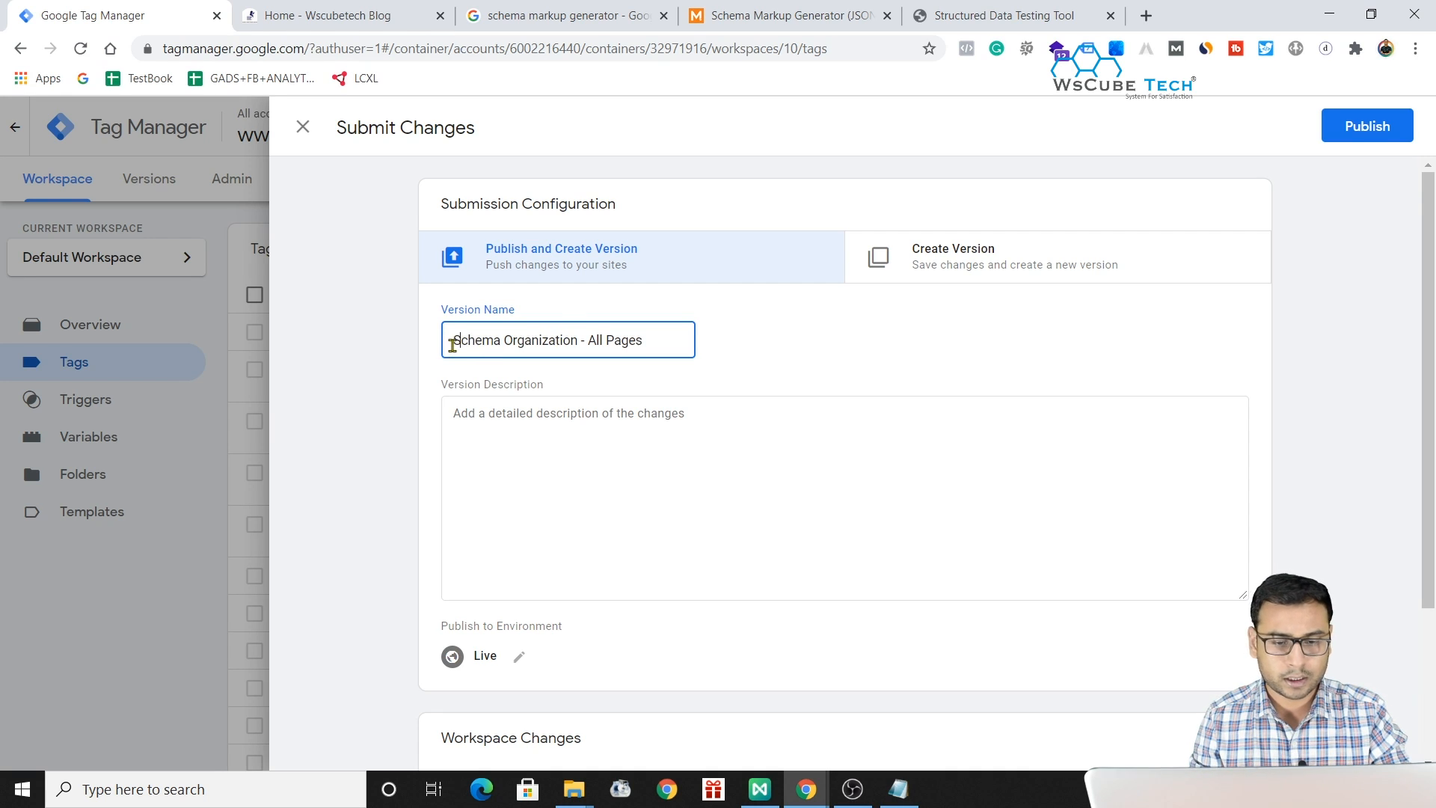
type("Add")
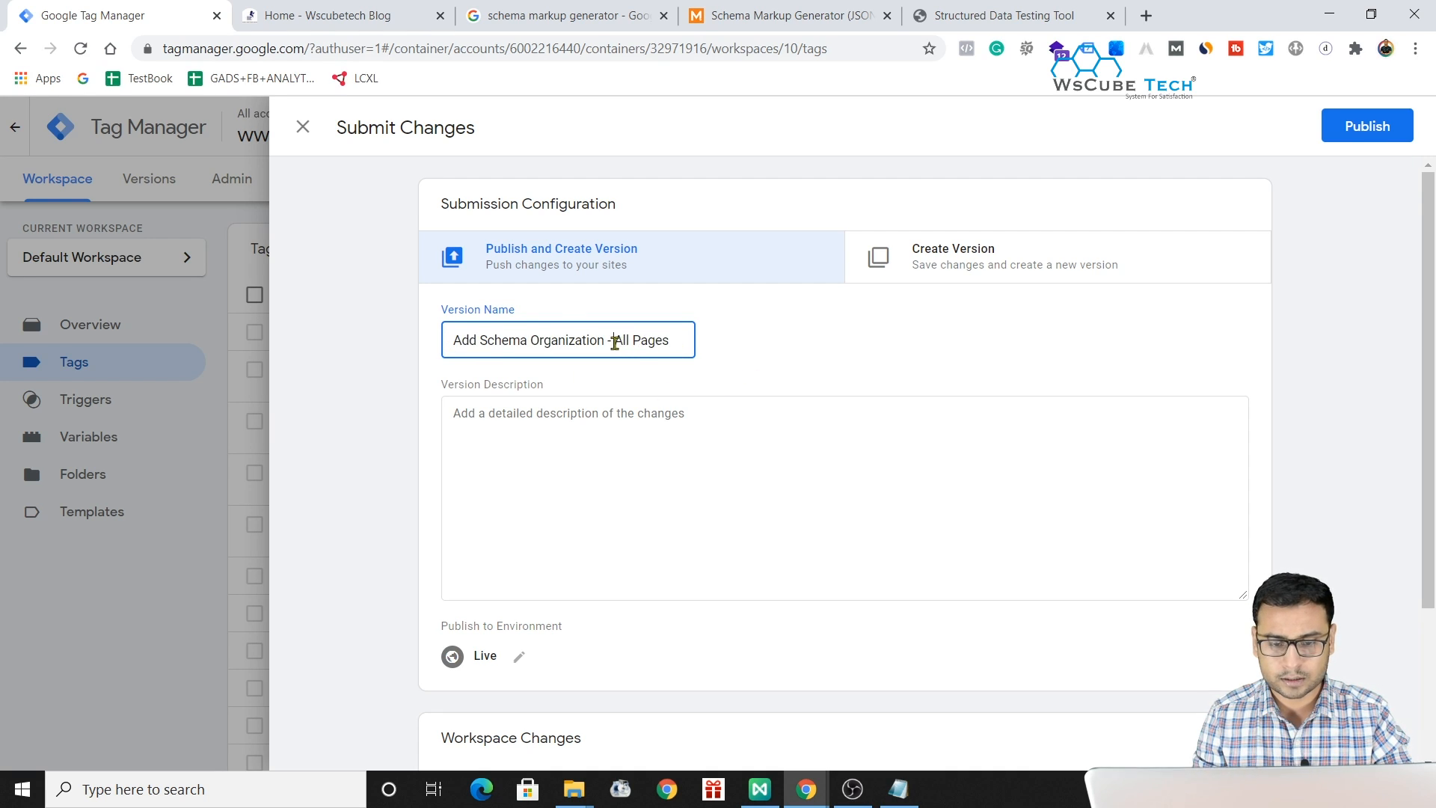
left_click_drag(615, 341, 759, 358)
key("BackSpace")
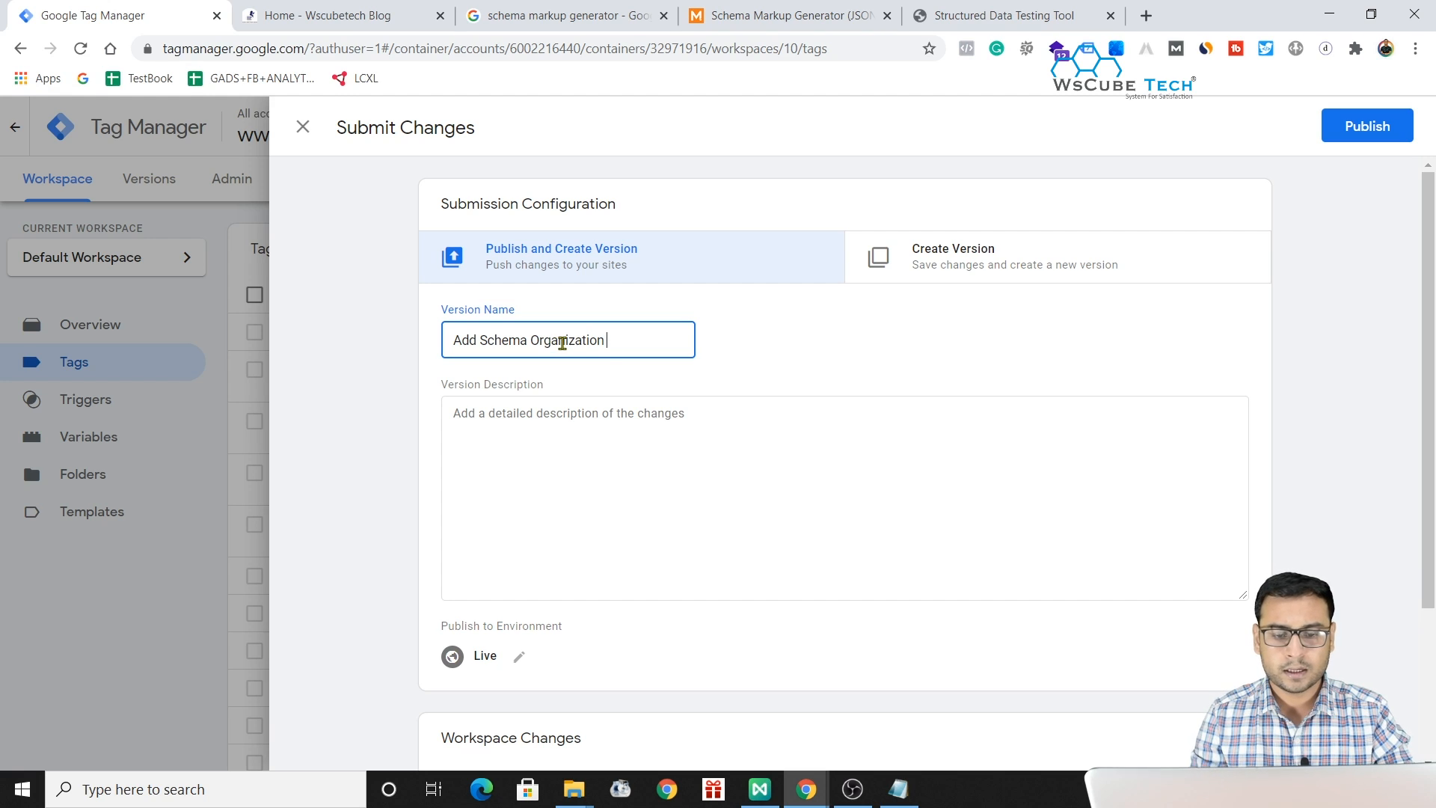
type("ed")
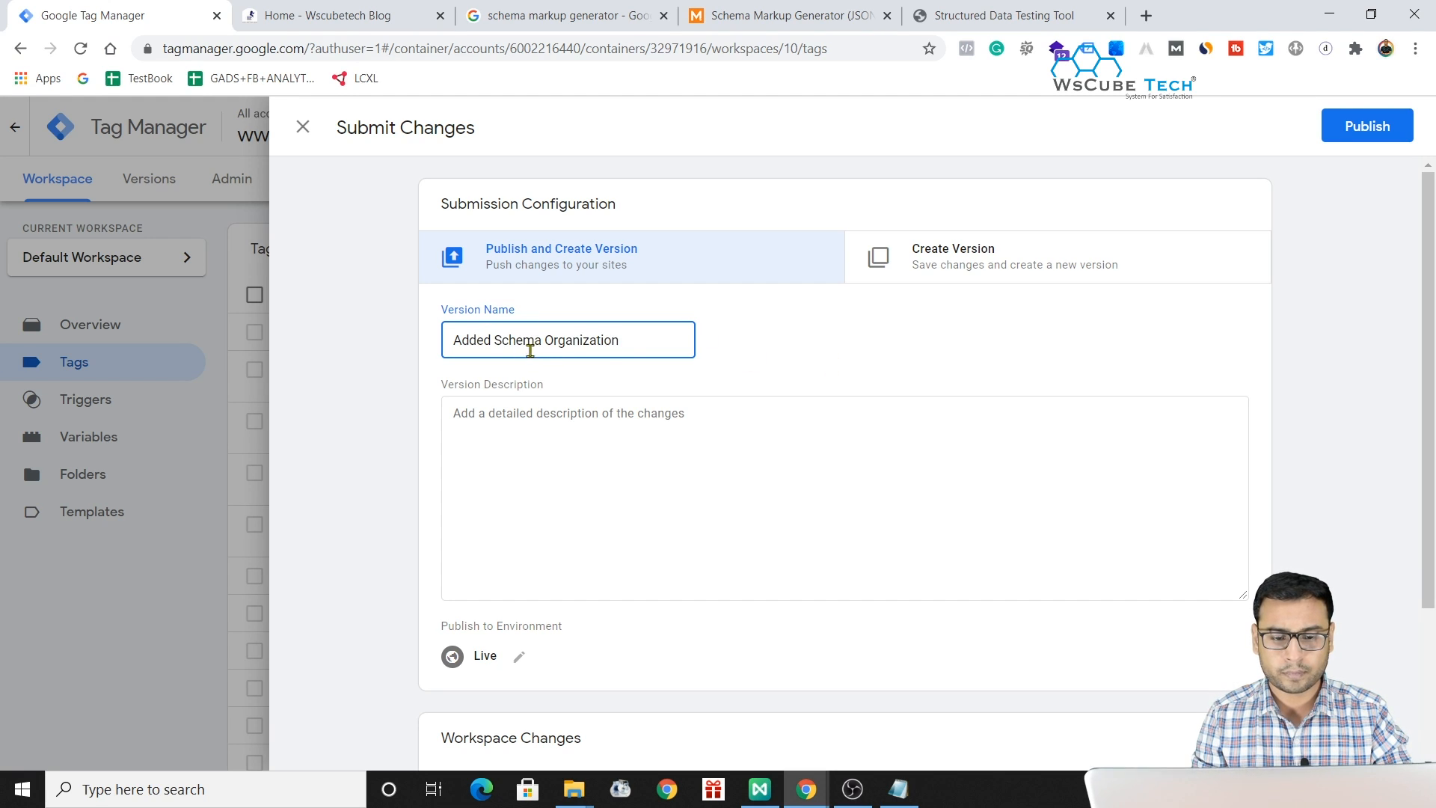
type("-")
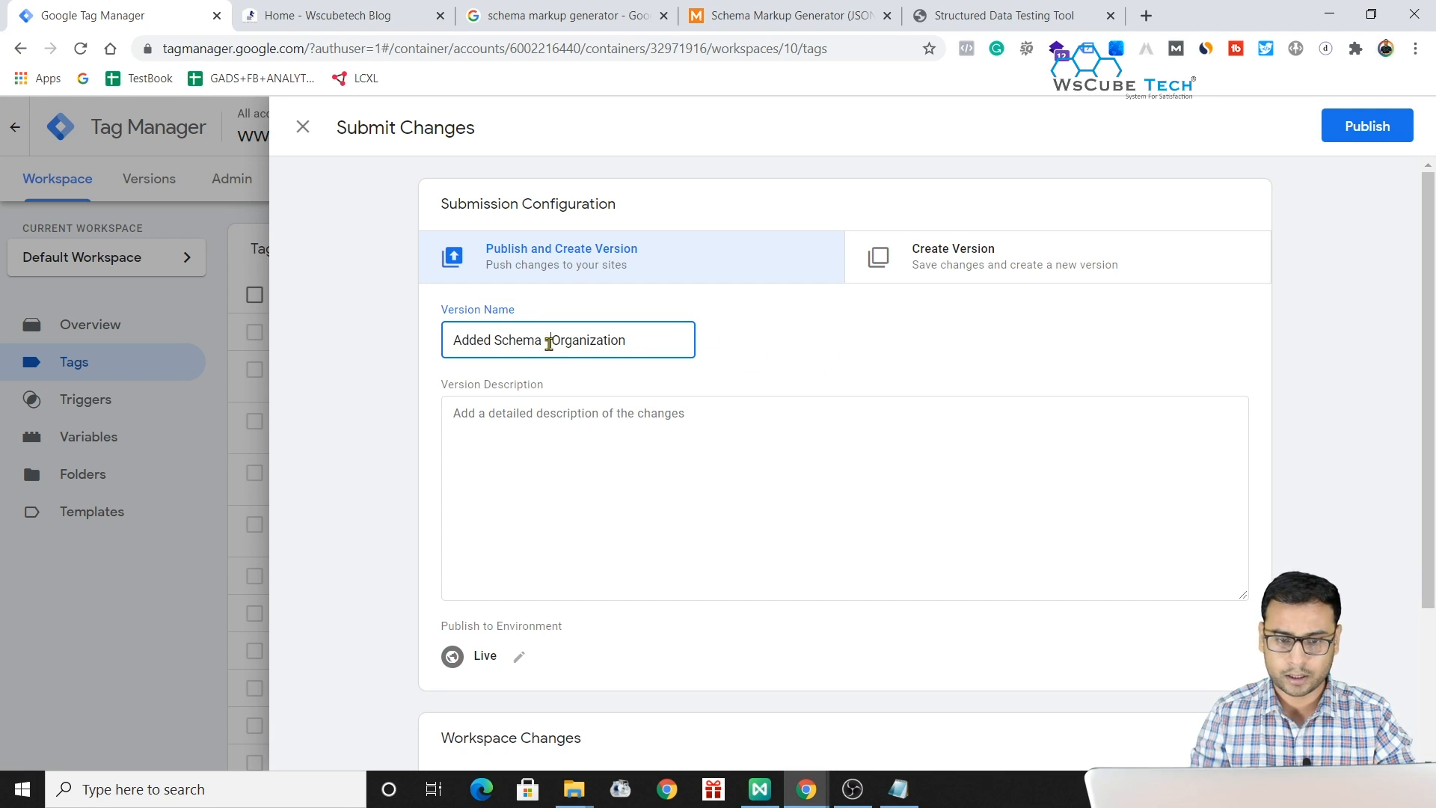
Leave the version description empty, review the workspace changes and publish the version to the Live environment.
left_click(815, 530)
scroll(1103, 570, "down", 3)
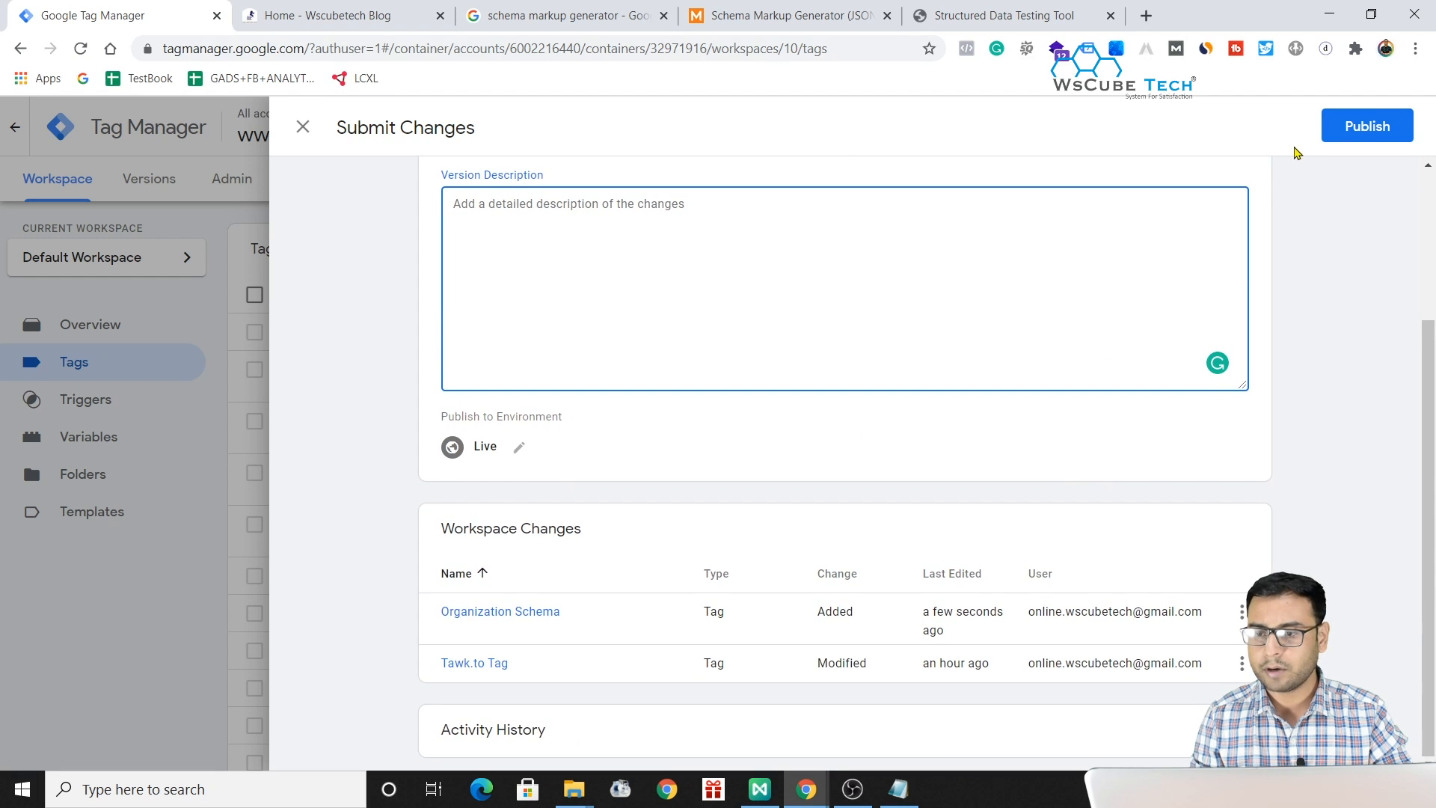
left_click(1362, 129)
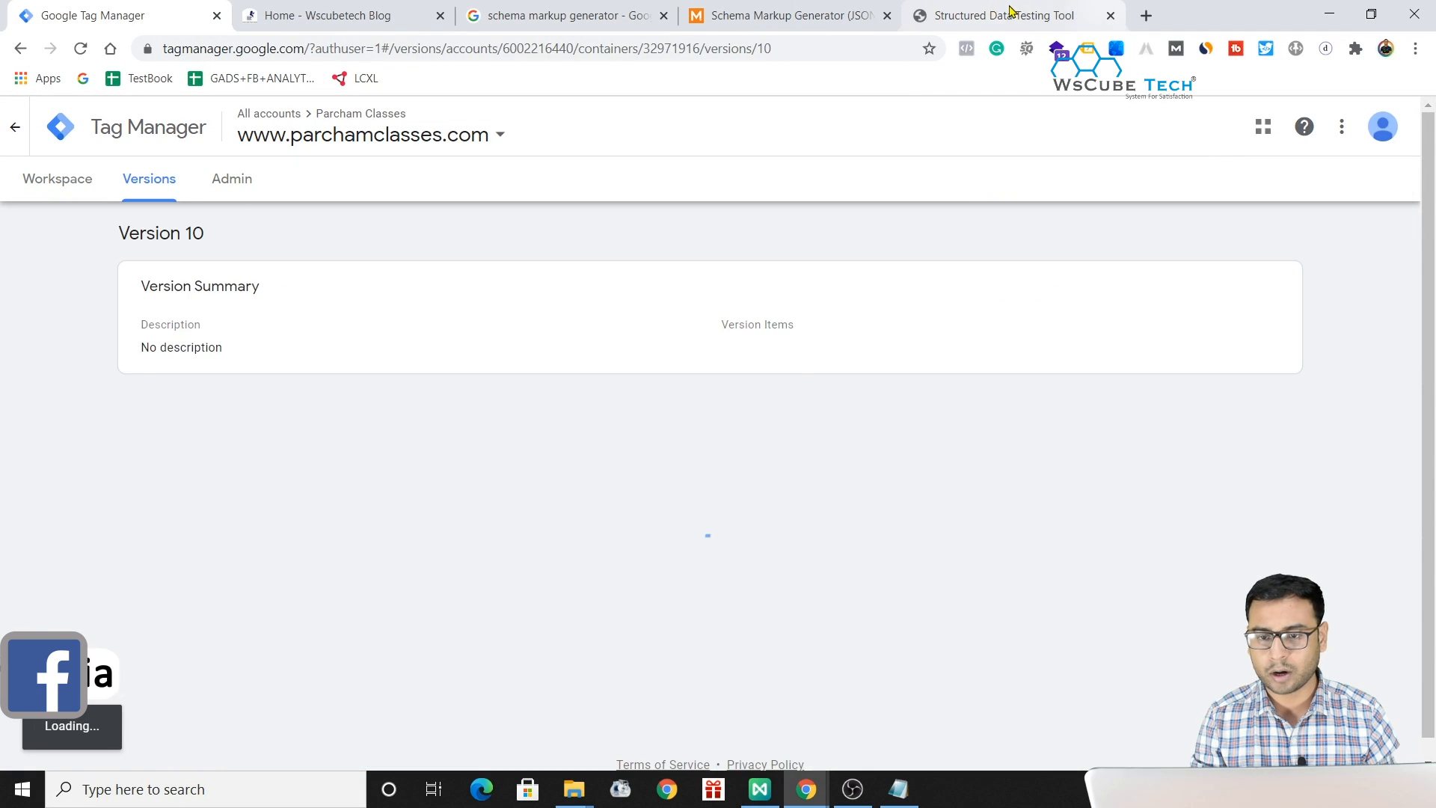
Search Google for "schema testing tool" and open Google's Structured Data Testing Tool.
left_click(1010, 14)
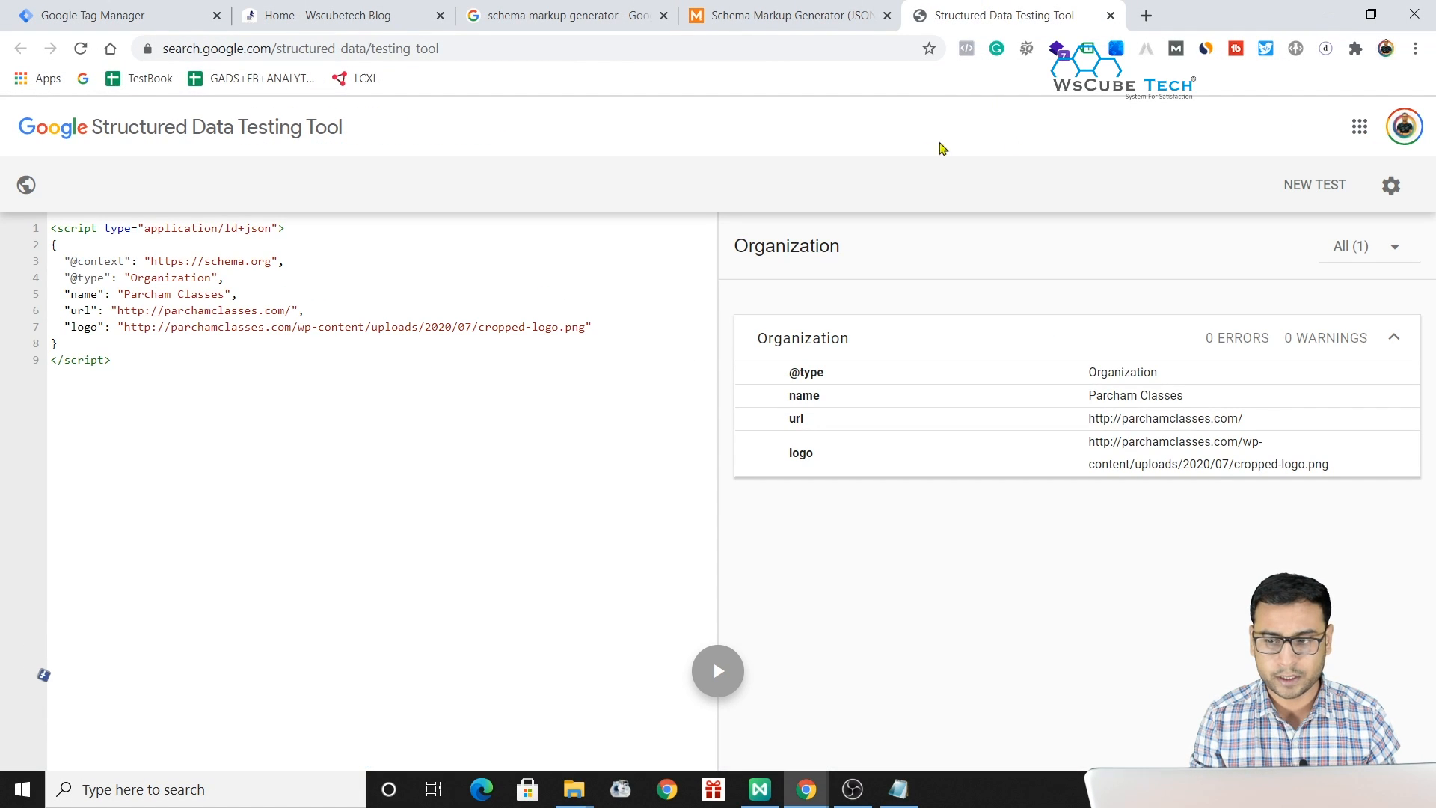
left_click(1146, 15)
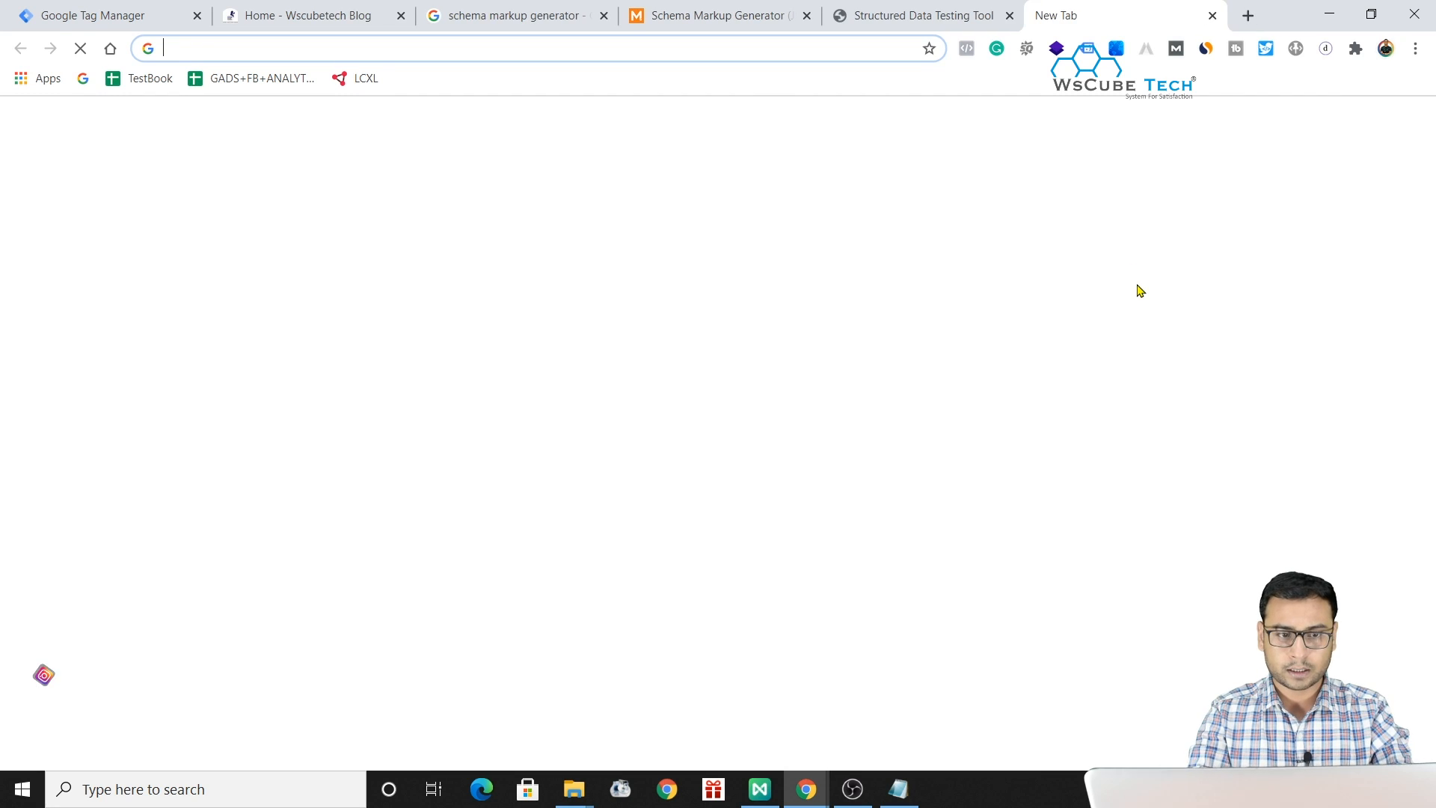
type("Google")
key("Return")
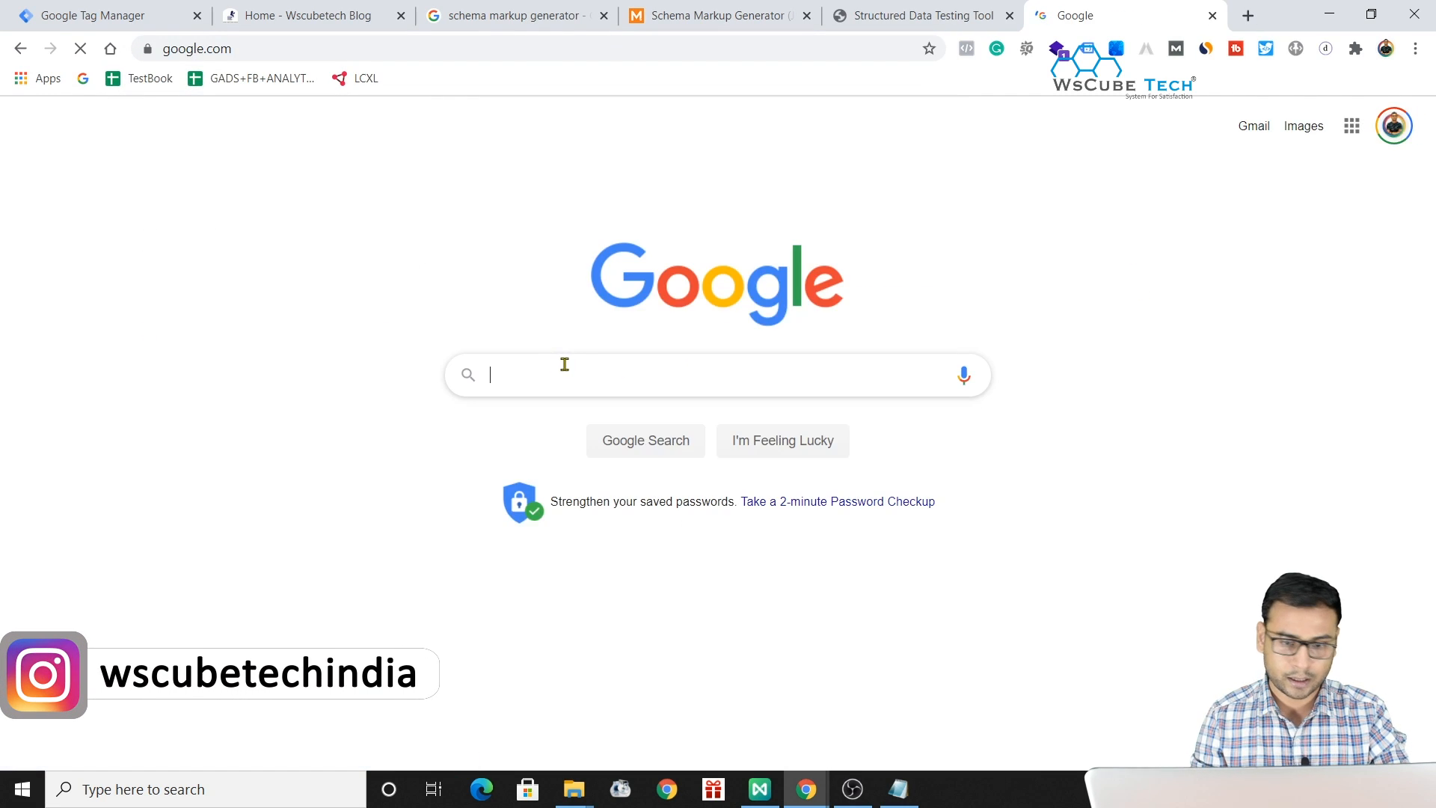
type("schema testing tool")
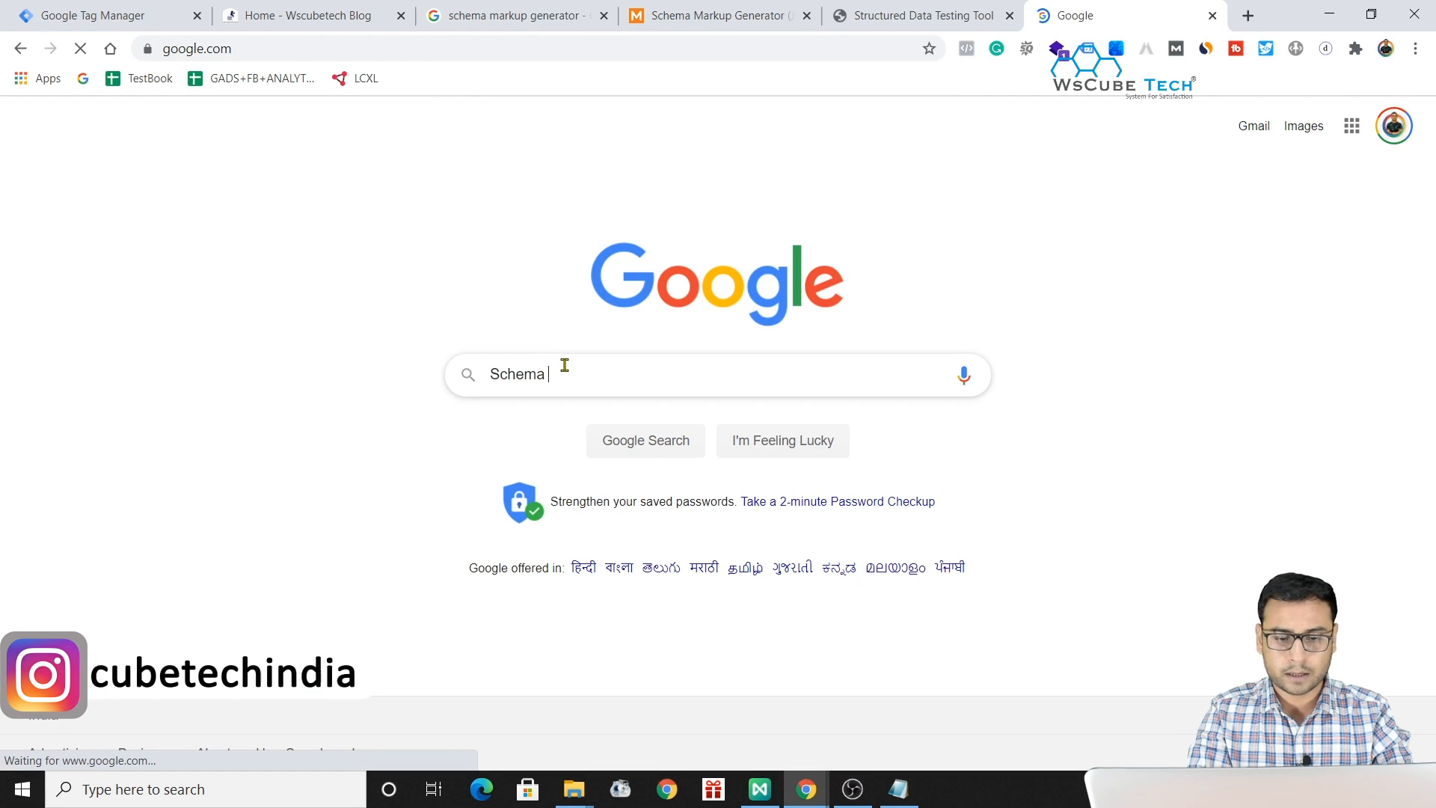
key("Return")
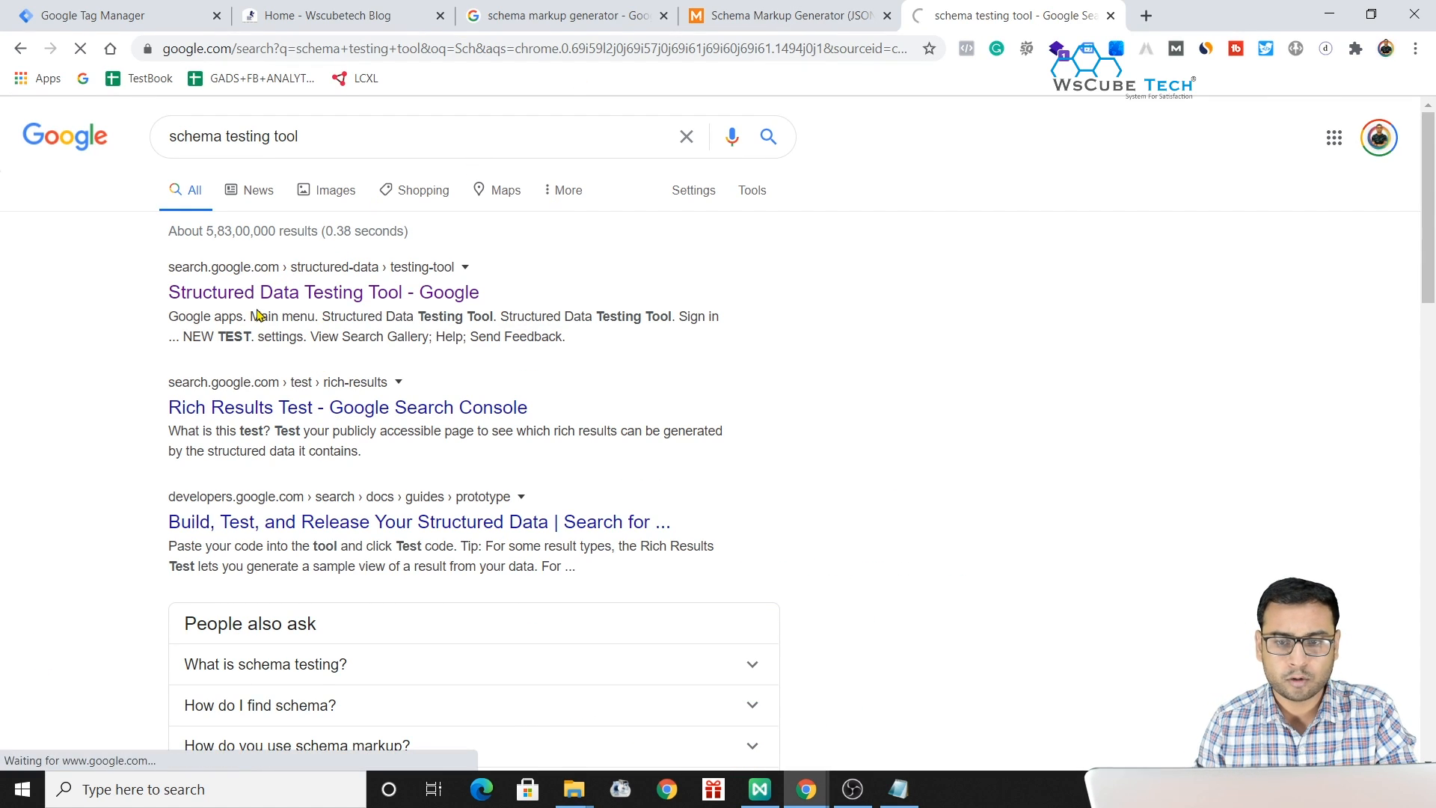
left_click(170, 290)
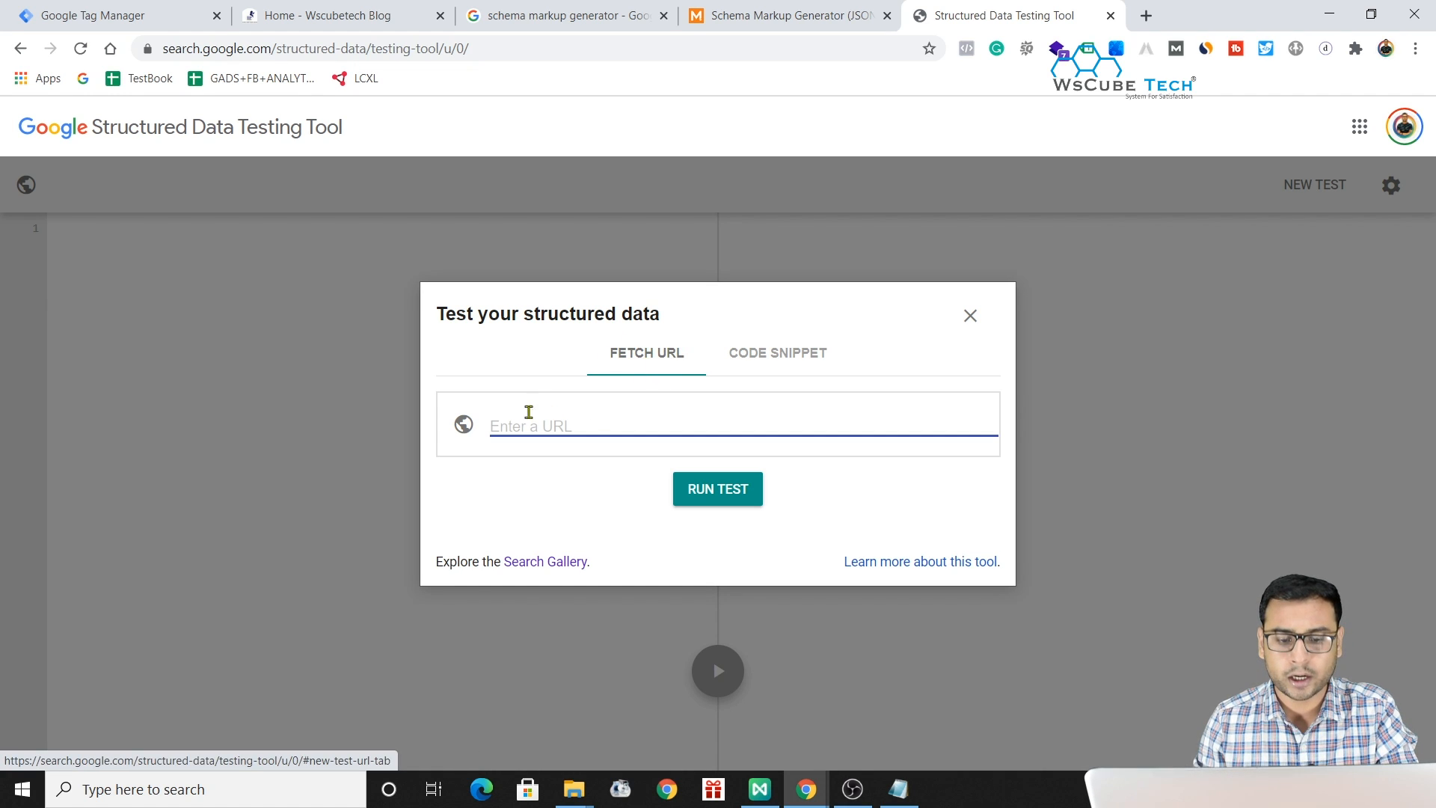
left_click(497, 14)
left_click(348, 9)
left_click(472, 9)
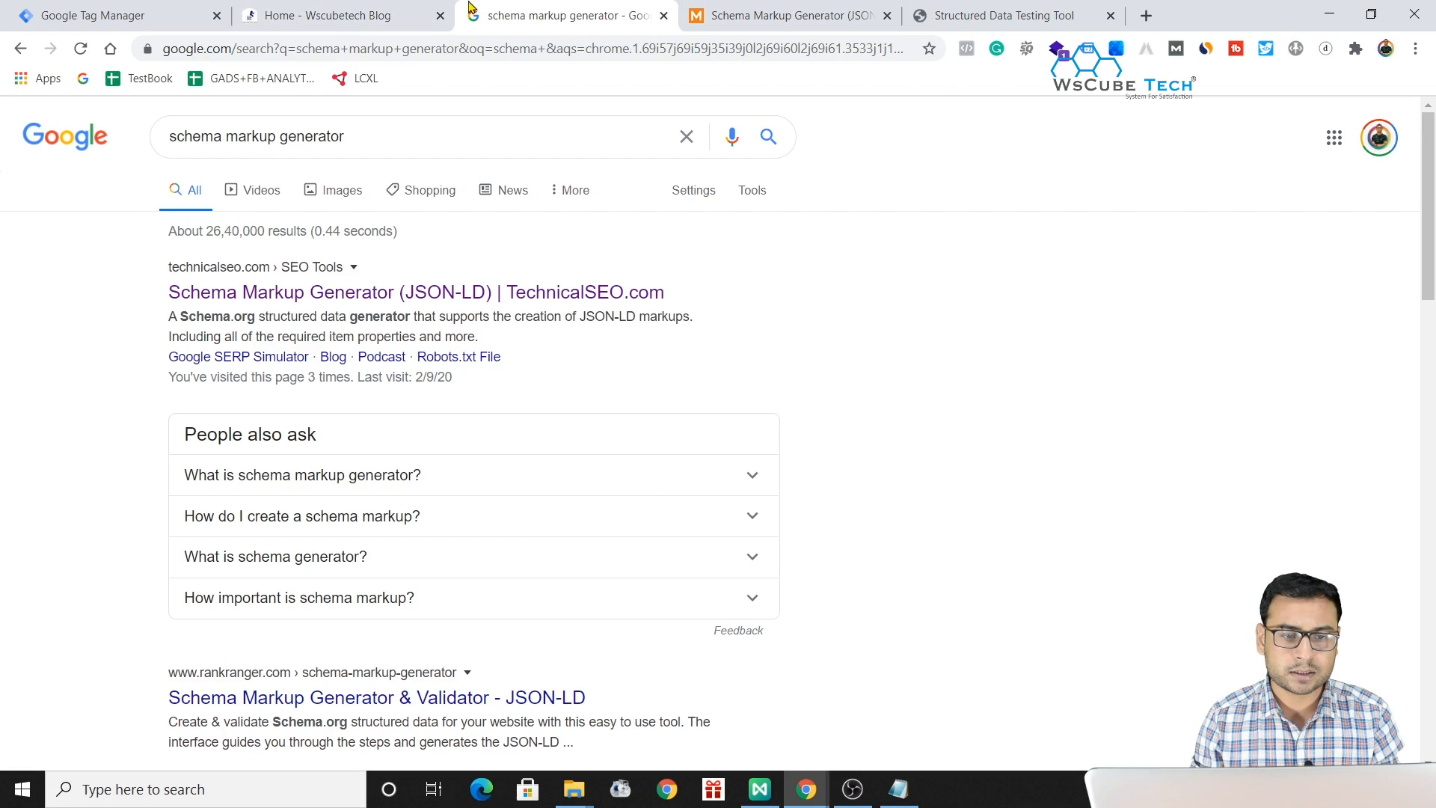
left_click(368, 7)
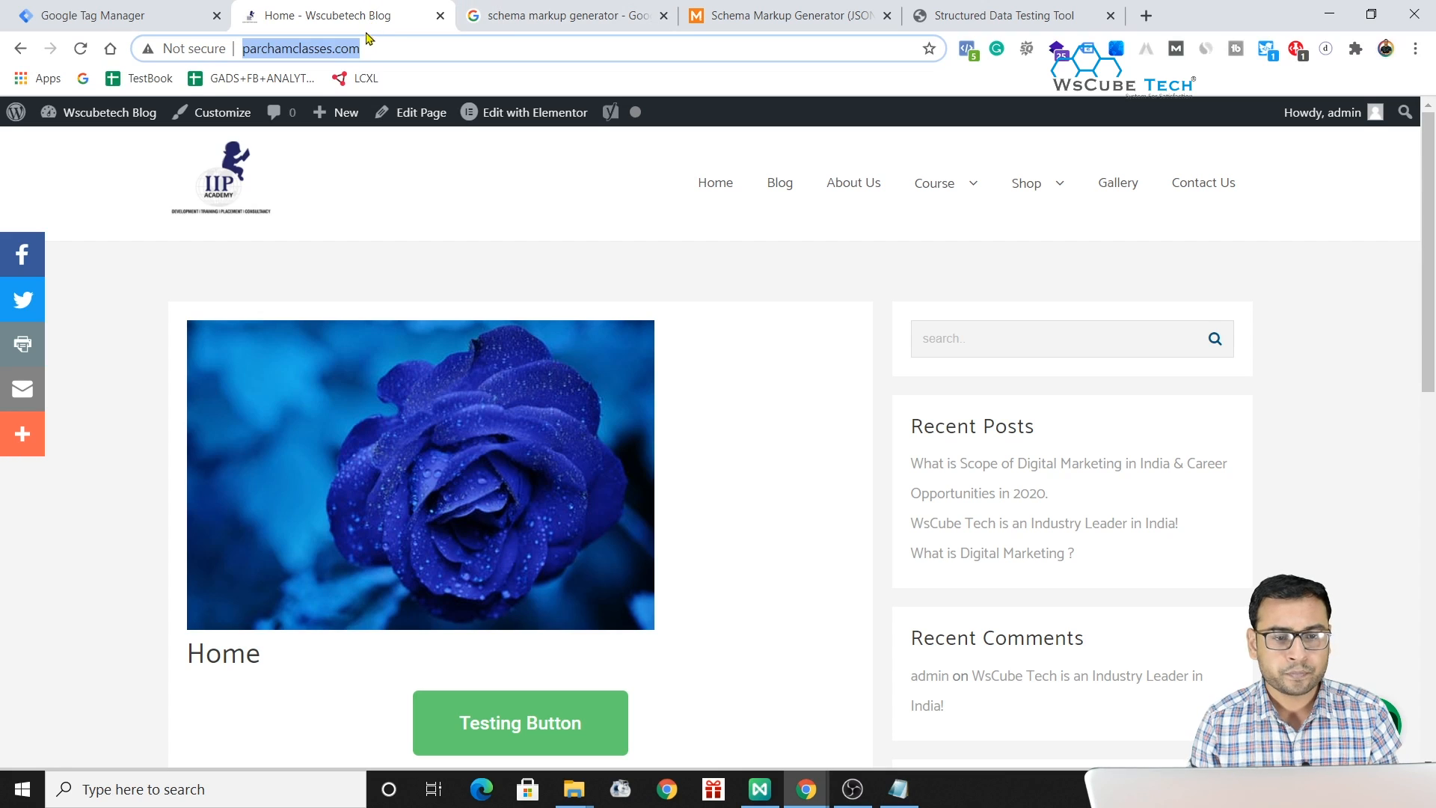
left_click(1017, 9)
type("http://parchamclasses.com/")
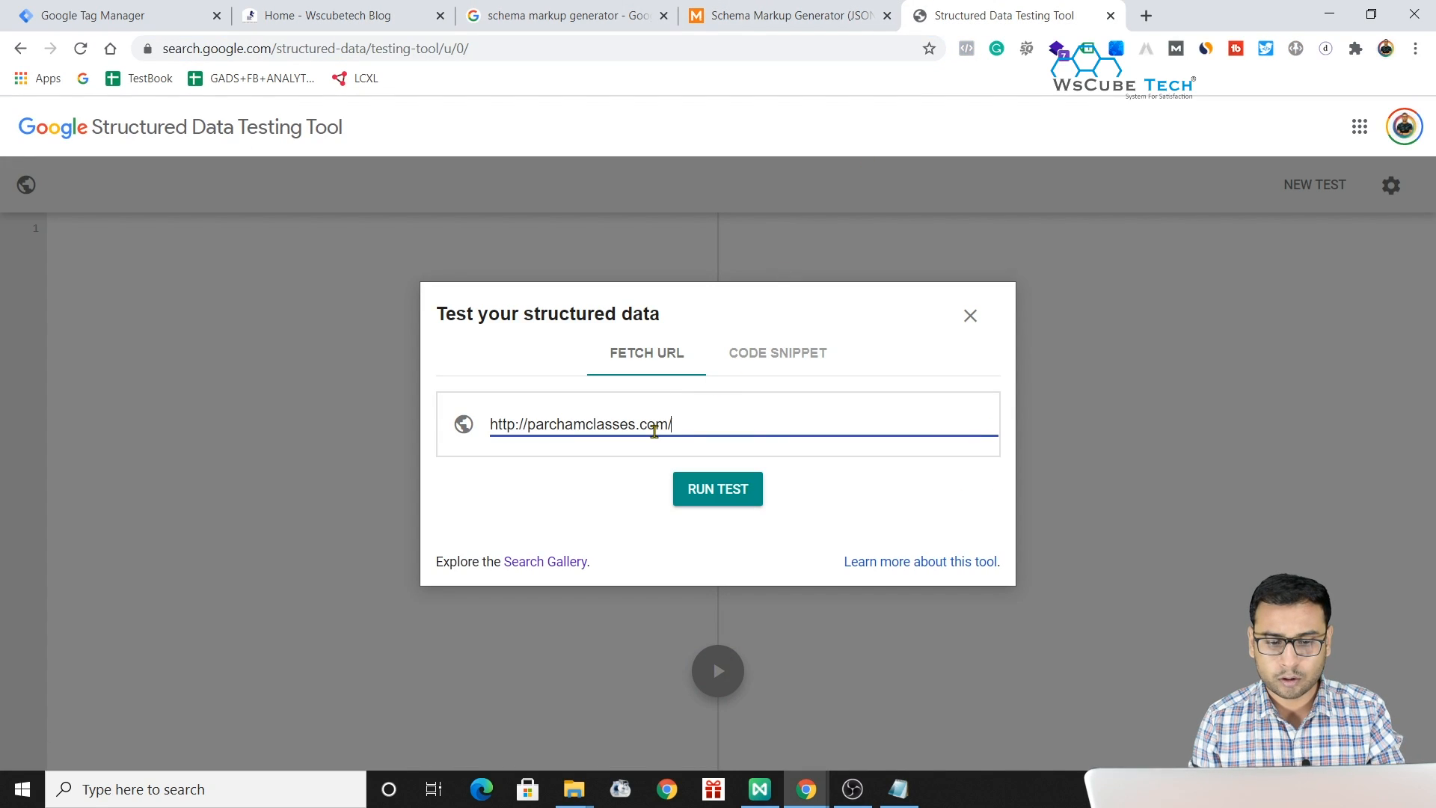
left_click(736, 503)
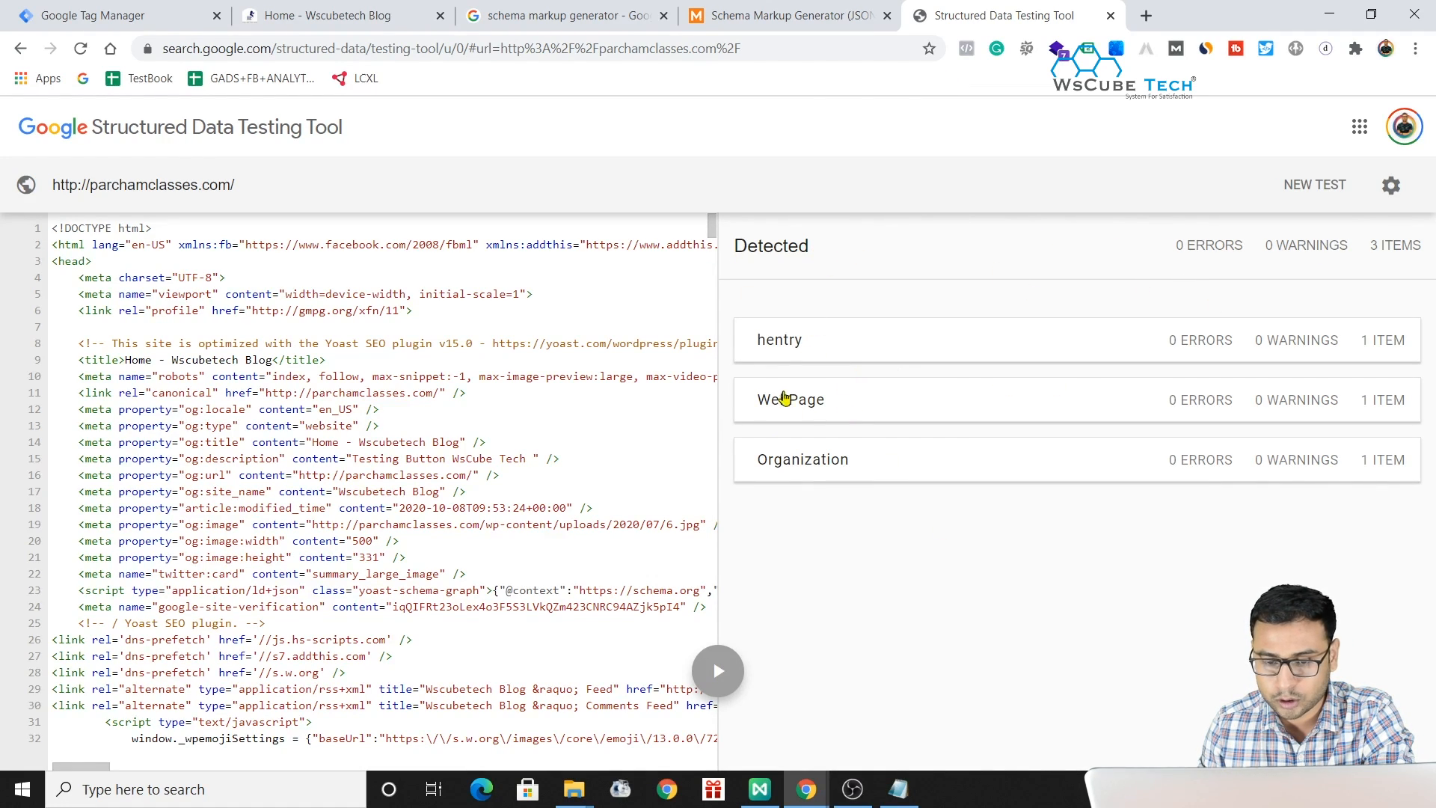
Examine the detected Organization item's properties and the JSON-LD script that Tag Manager inserted at the end of the page source.
left_click(823, 460)
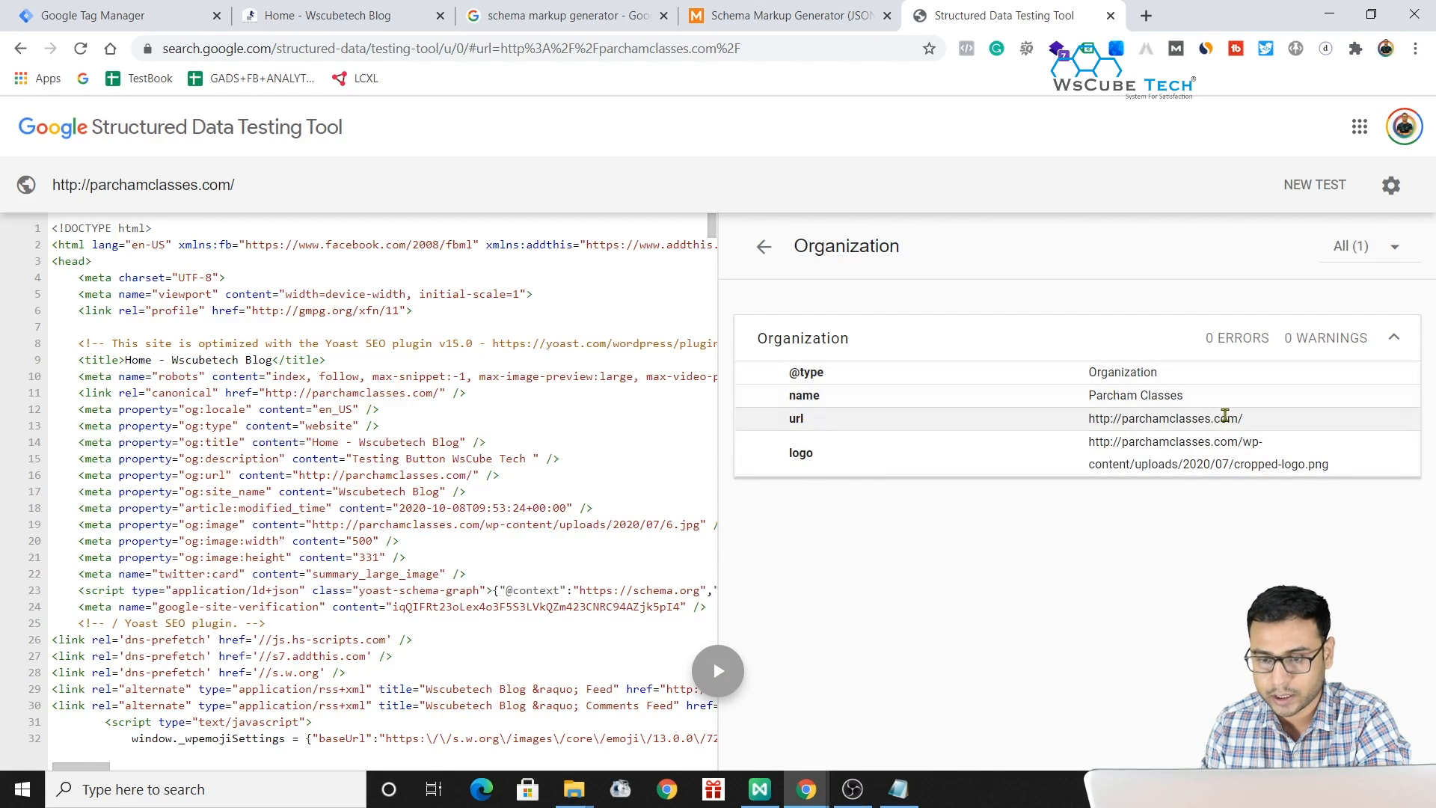
left_click_drag(1204, 410, 1098, 420)
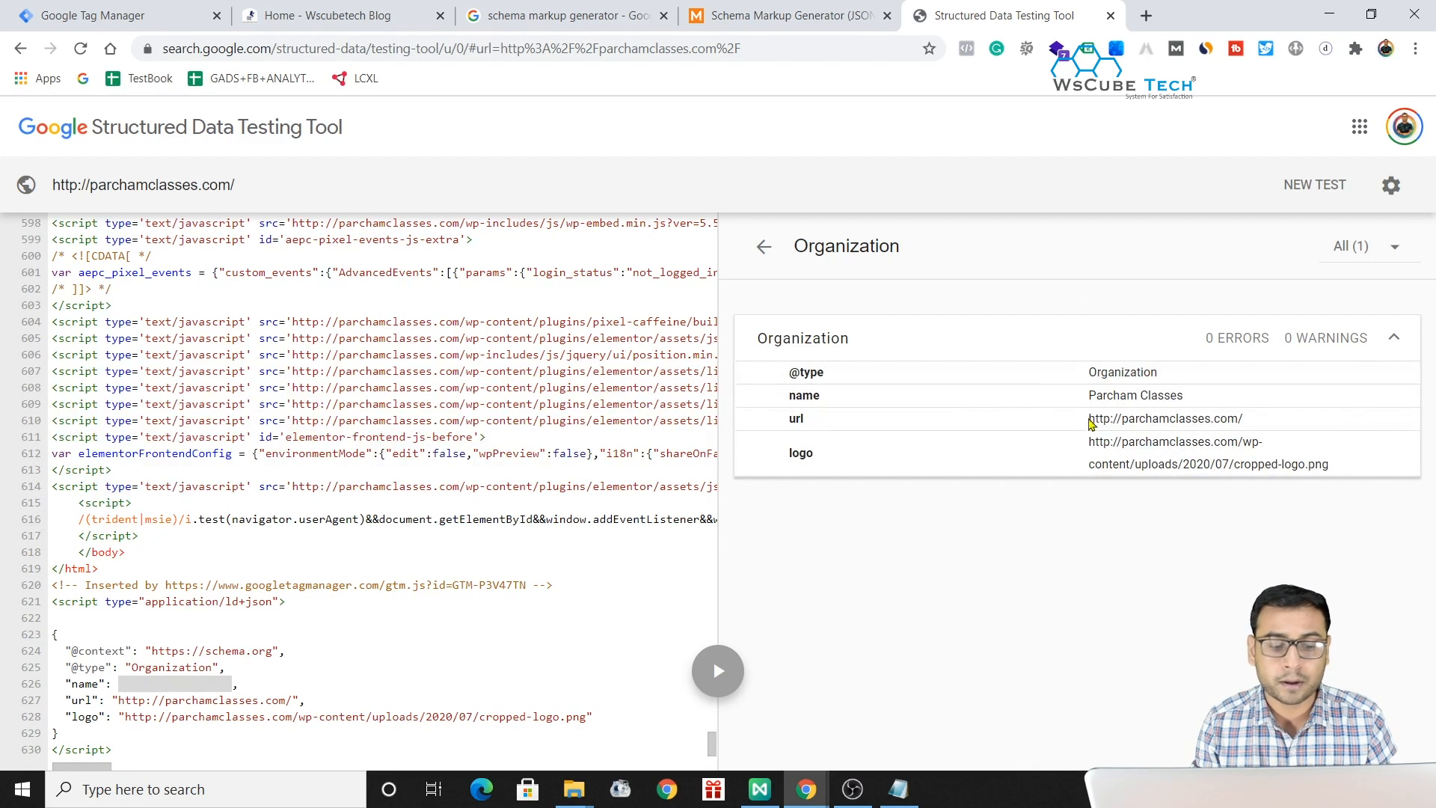
scroll(356, 626, "down", 1)
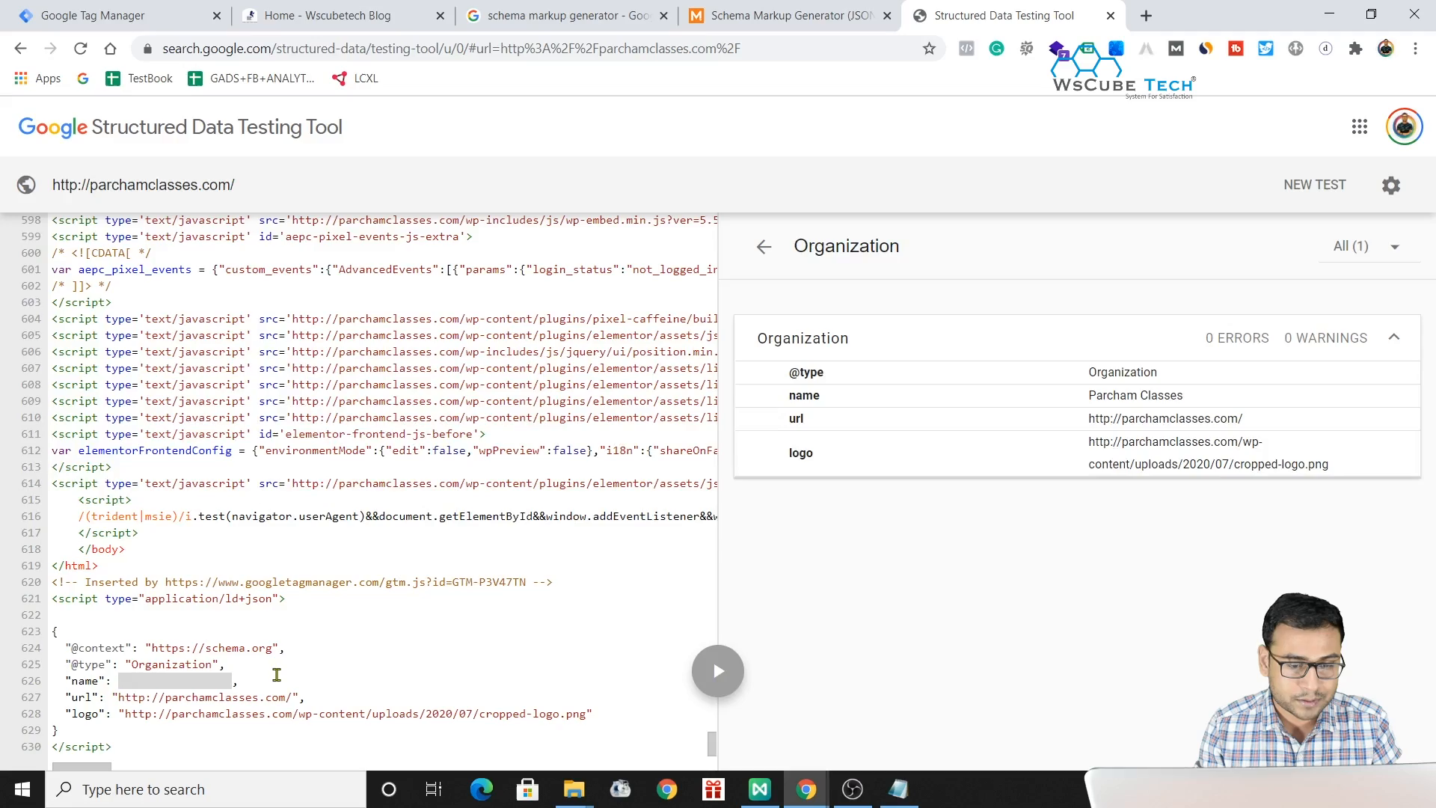
scroll(321, 551, "up", 5)
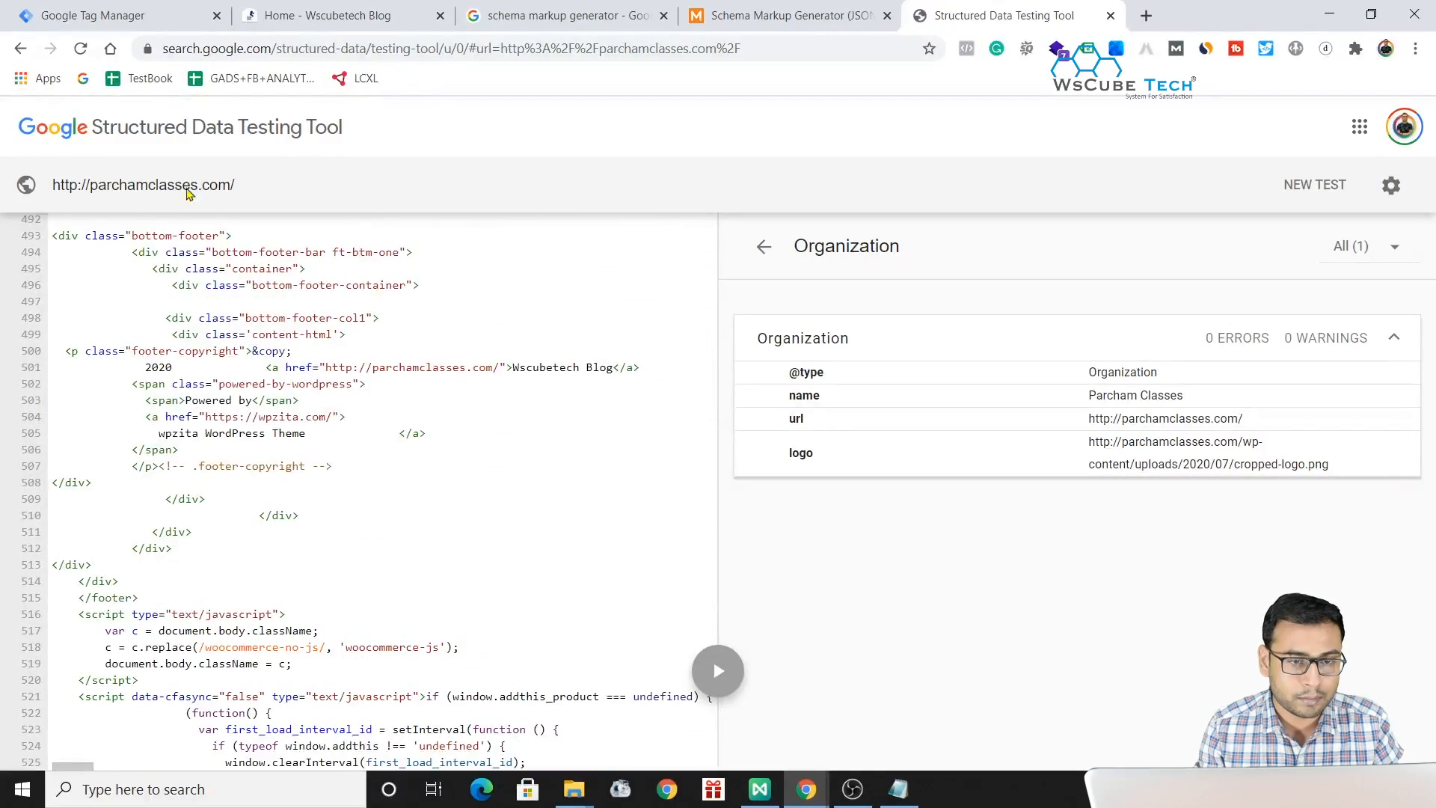
scroll(369, 458, "down", 5)
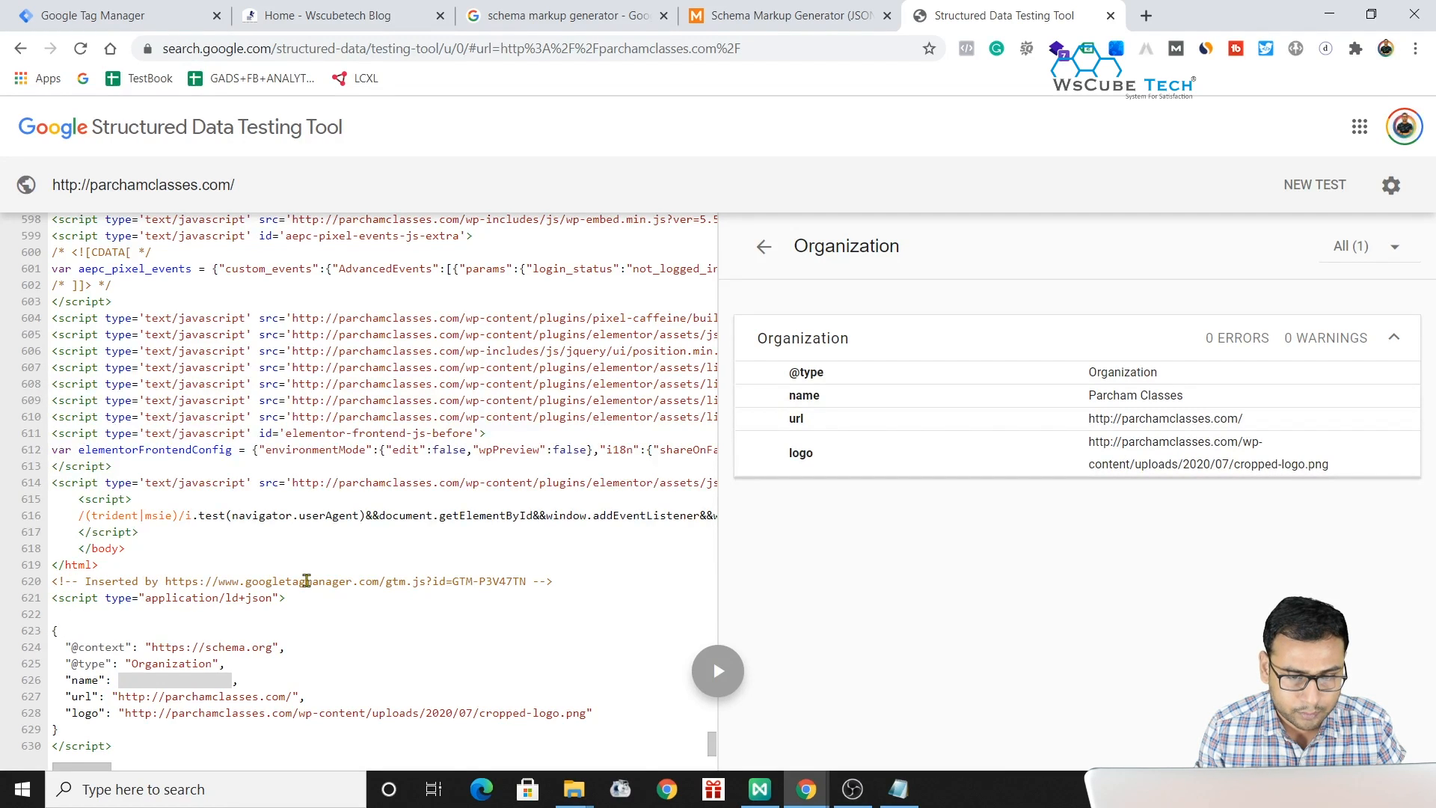
scroll(417, 615, "right", 1)
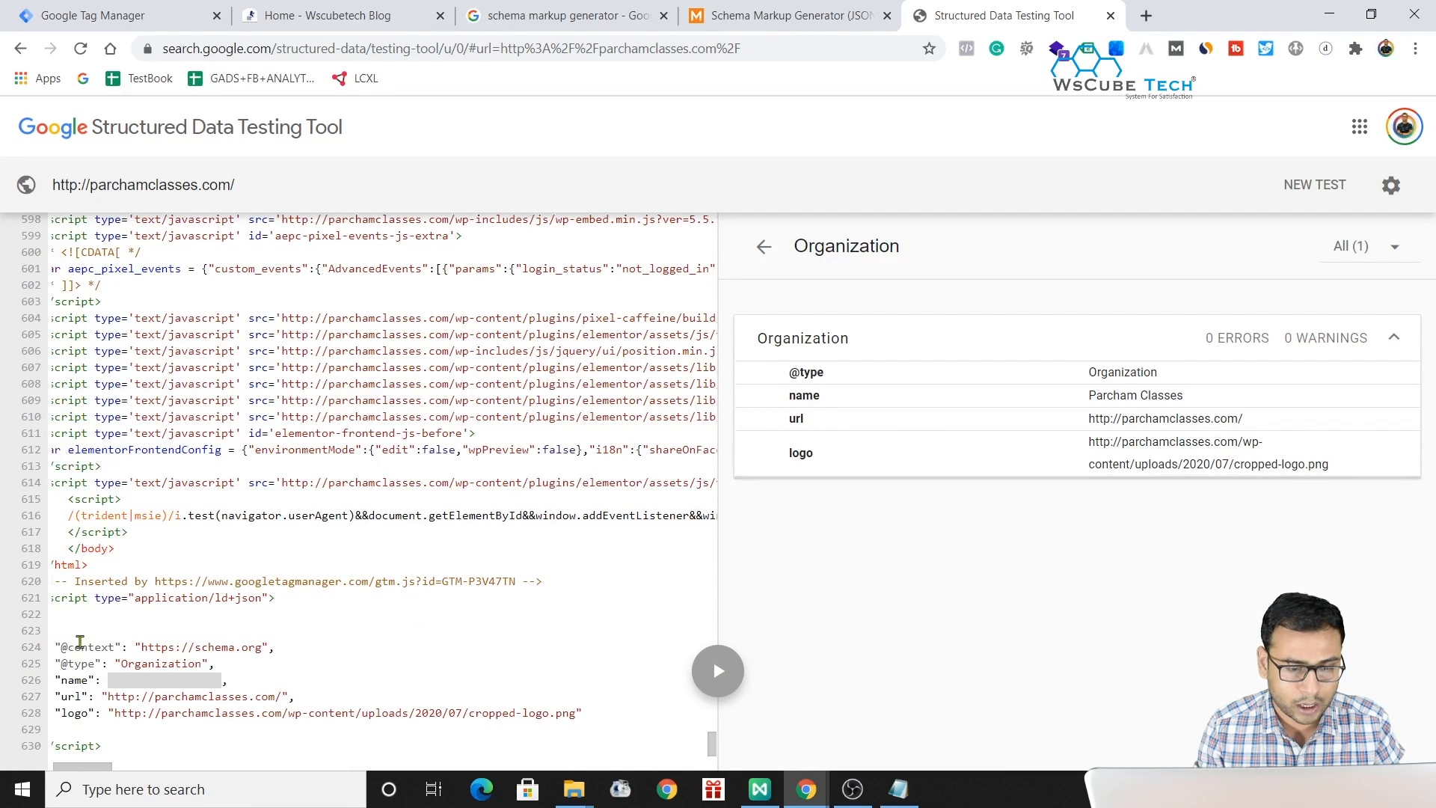
left_click_drag(56, 647, 548, 713)
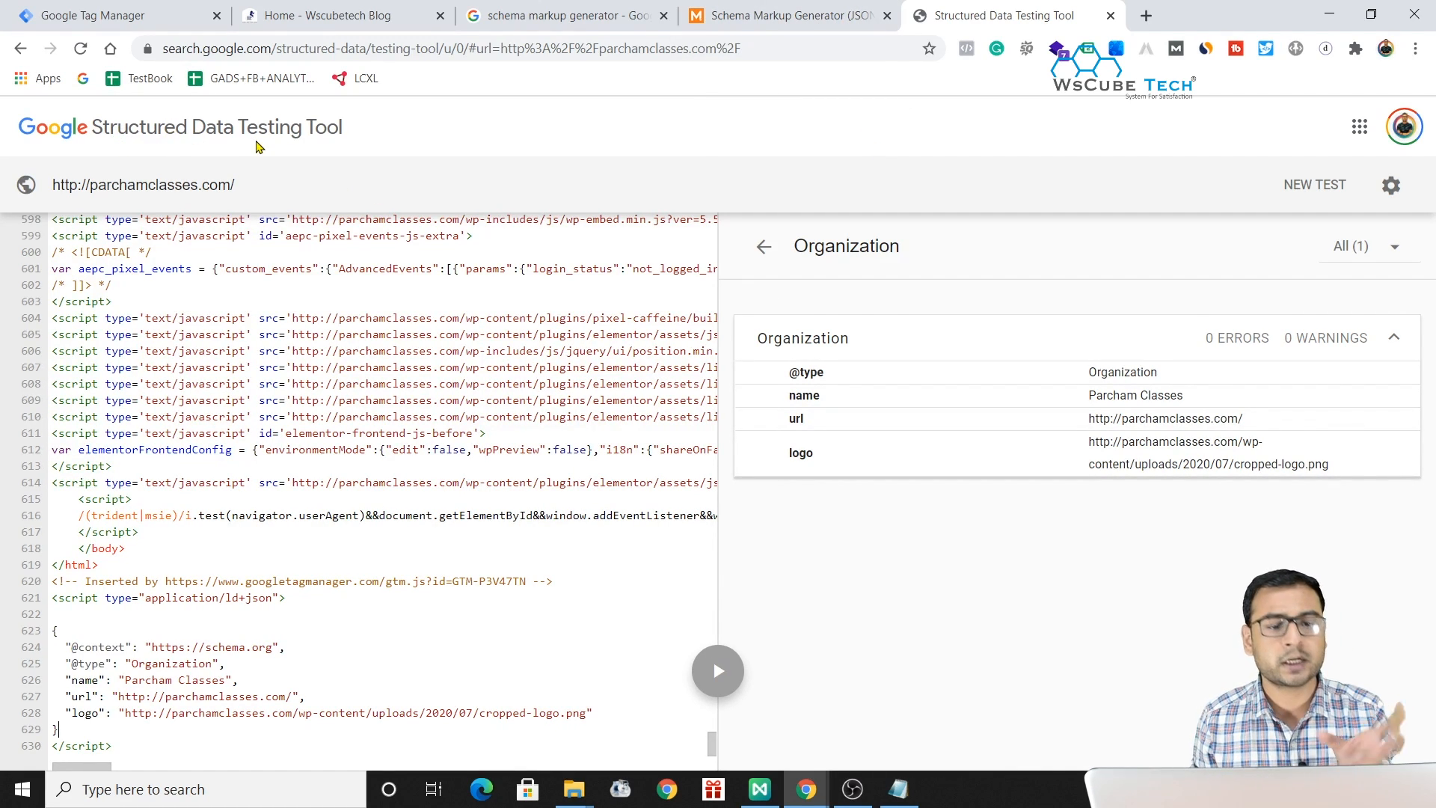
scroll(588, 382, "up", 20)
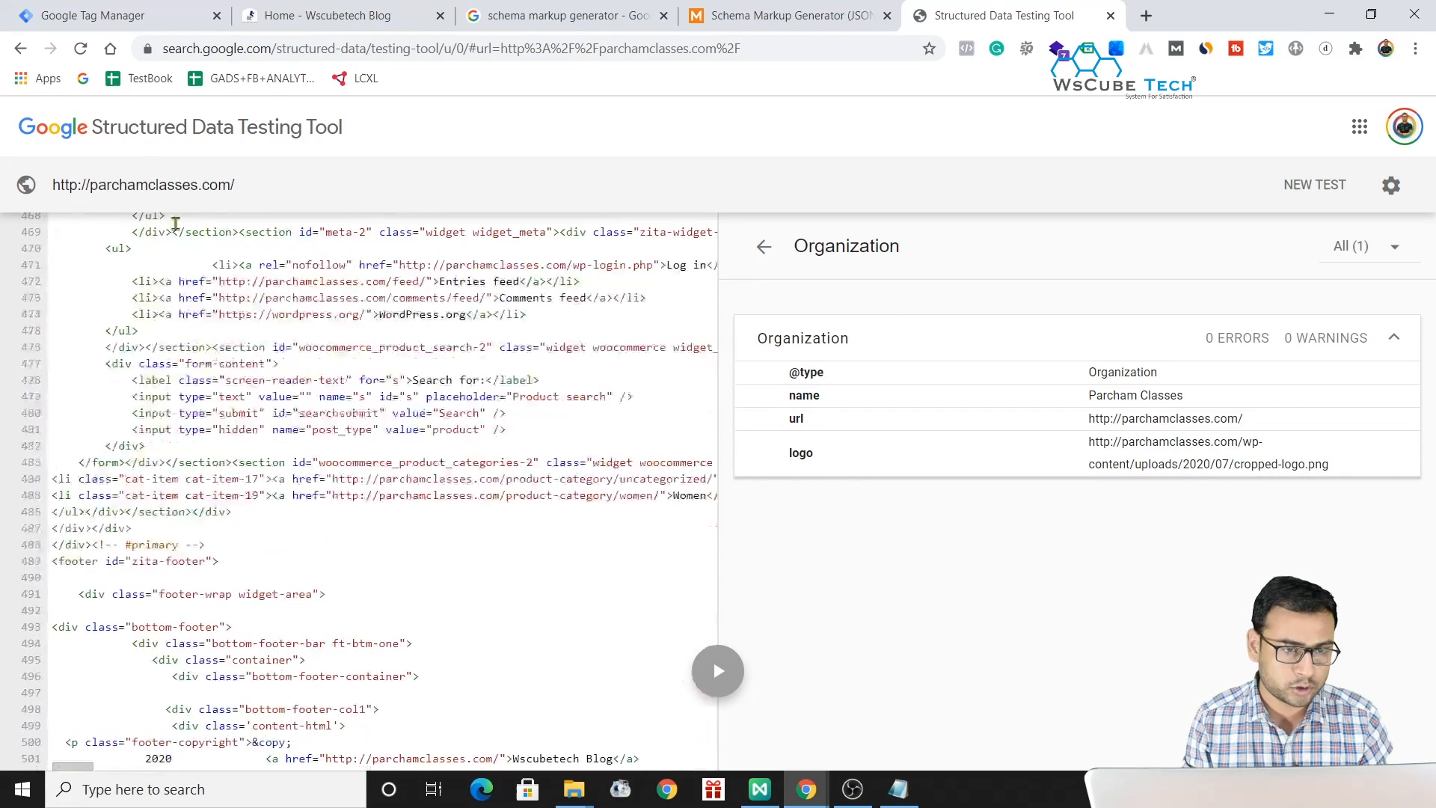